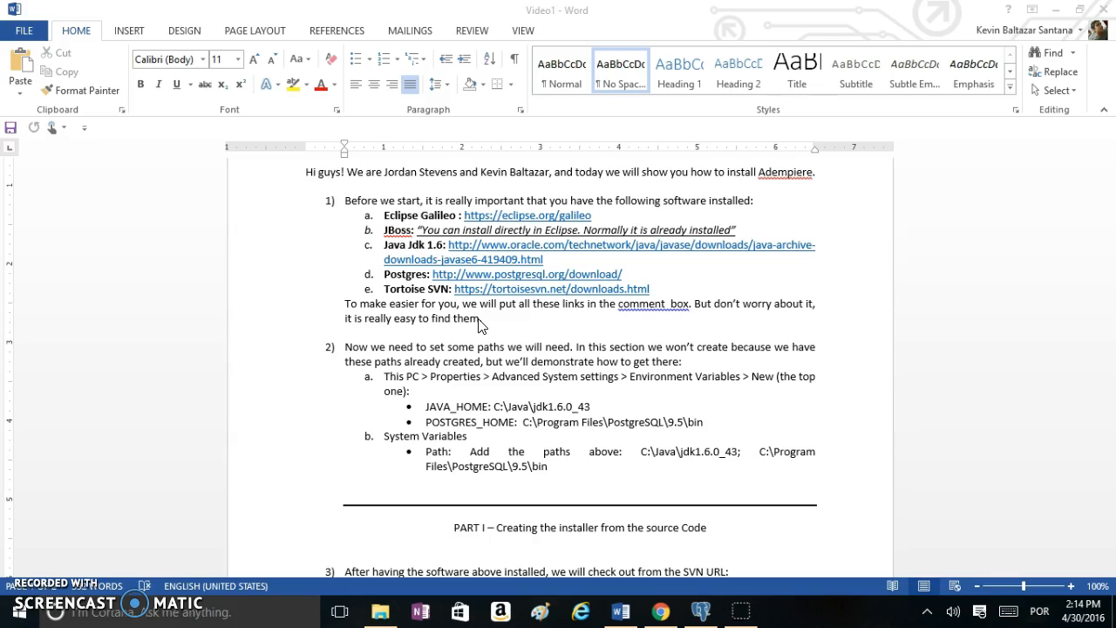
From This PC's Properties, go through Advanced system settings to the Environment Variables list
left_click(382, 612)
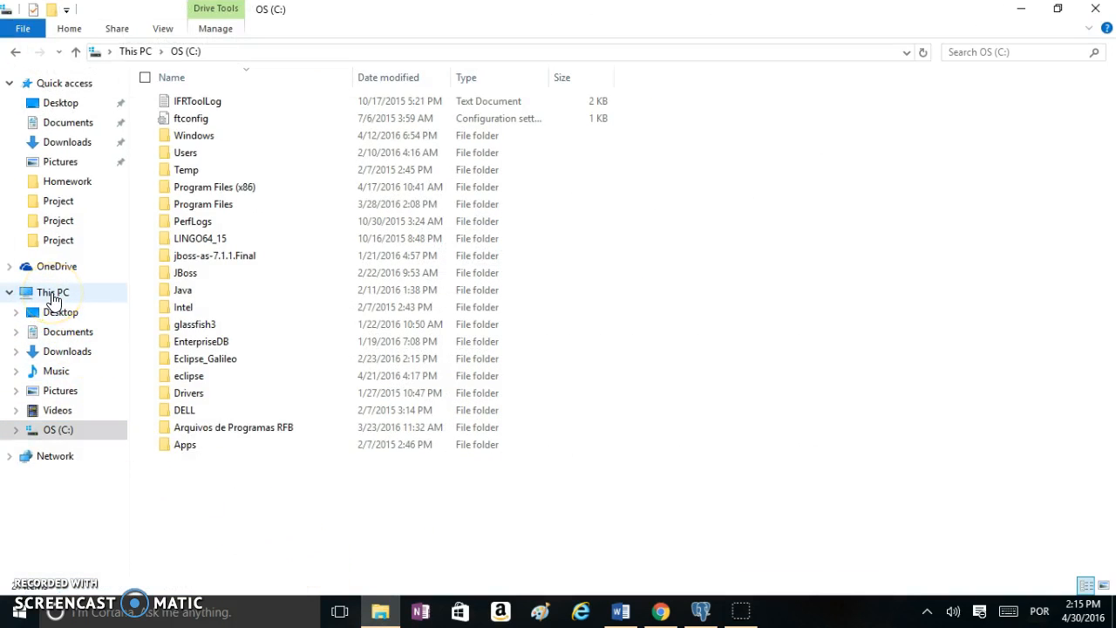
right_click(53, 299)
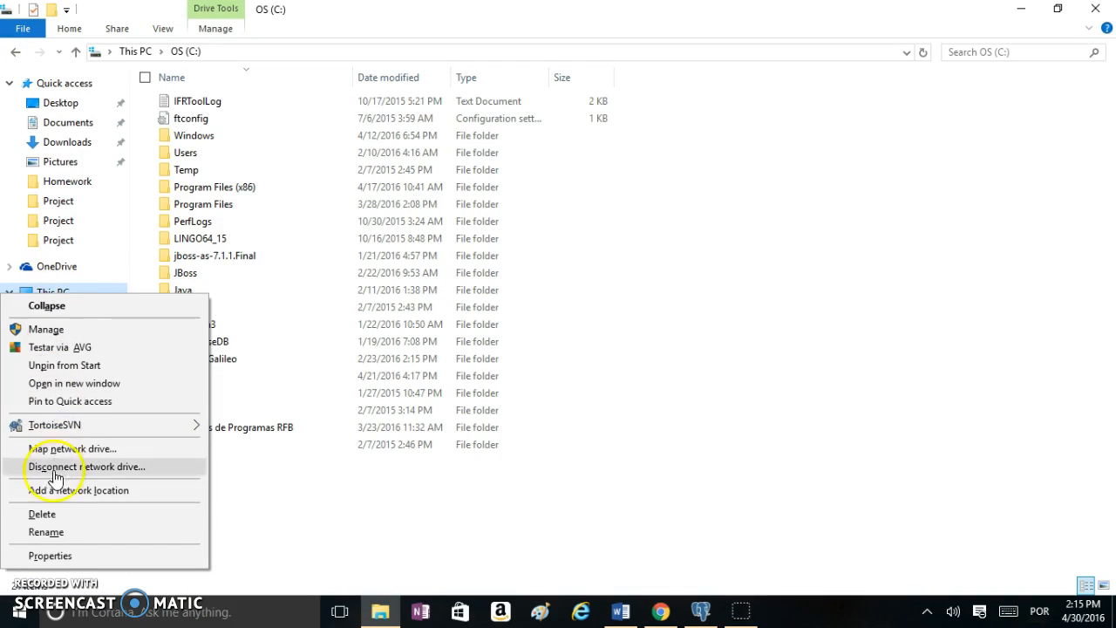
left_click(61, 556)
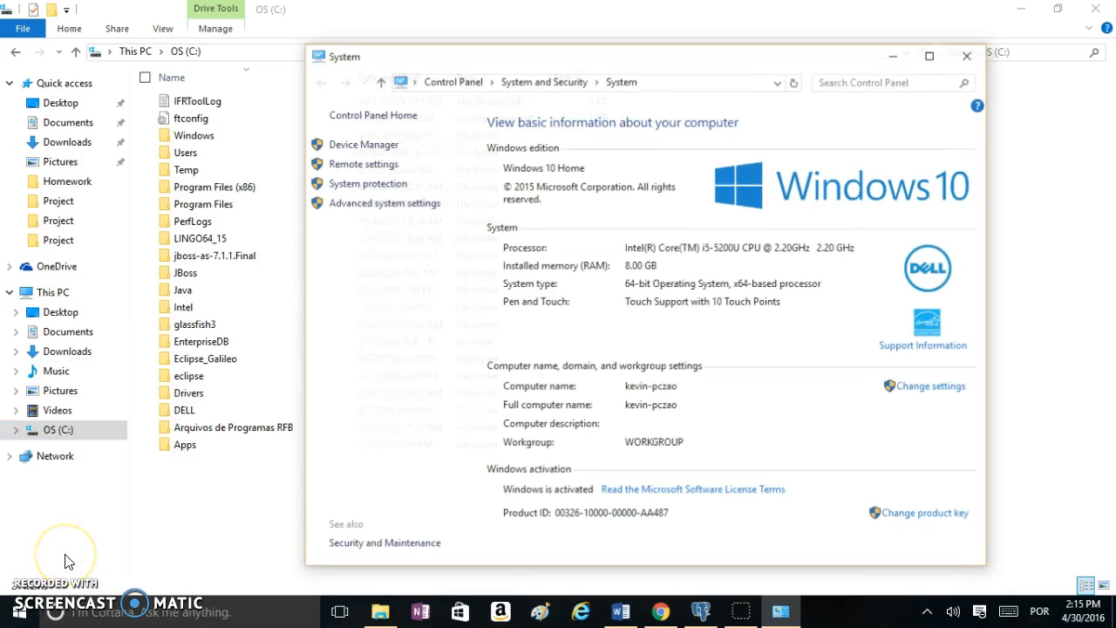
left_click(407, 209)
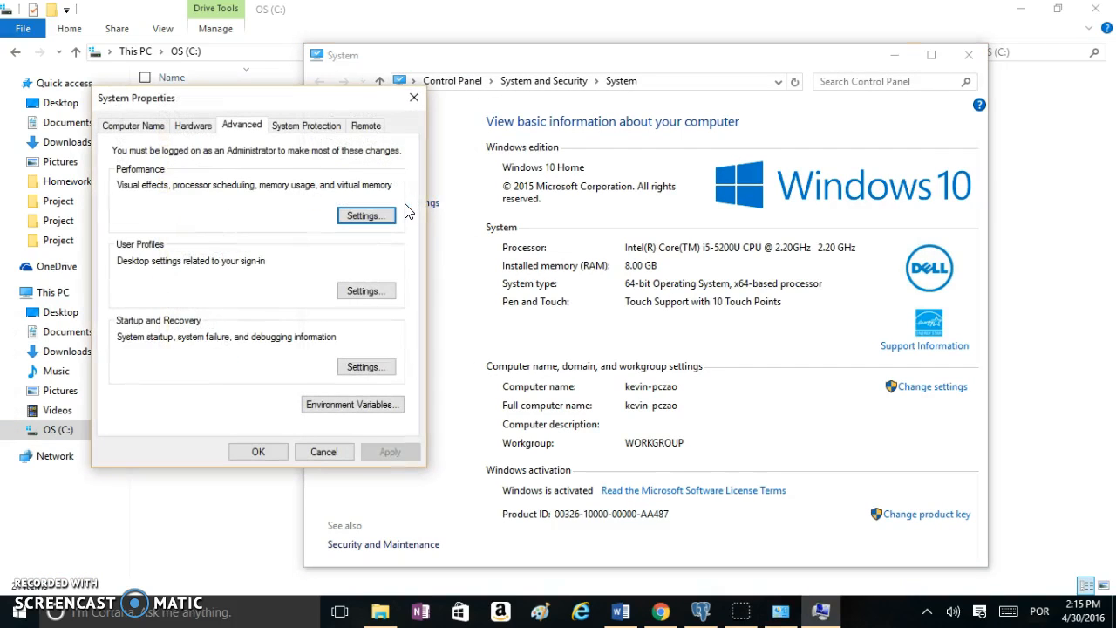
left_click(366, 410)
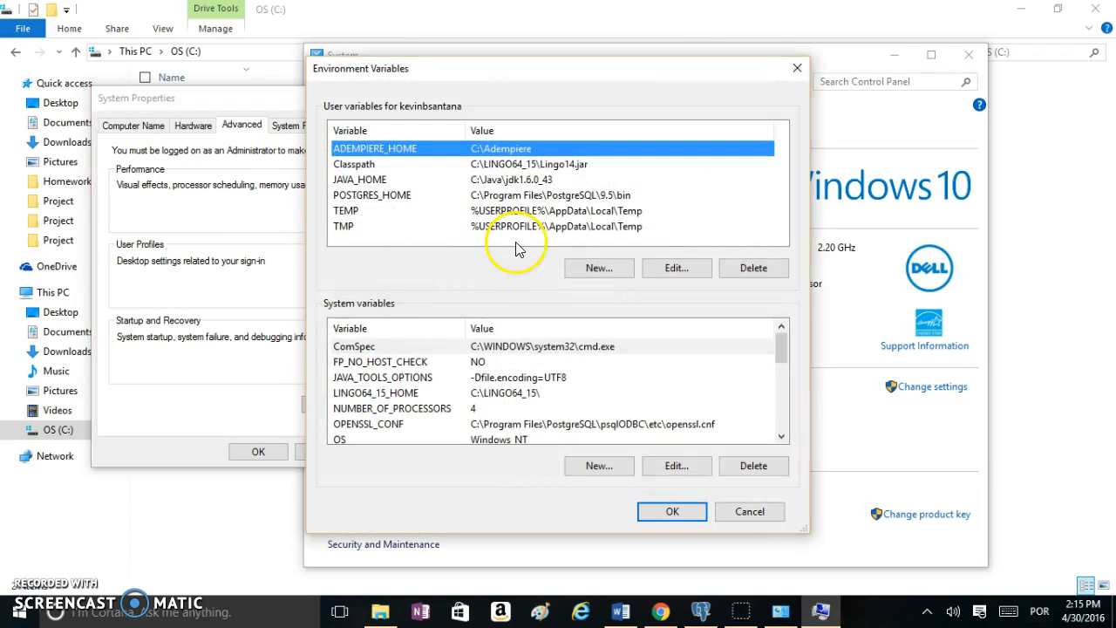
left_click(599, 270)
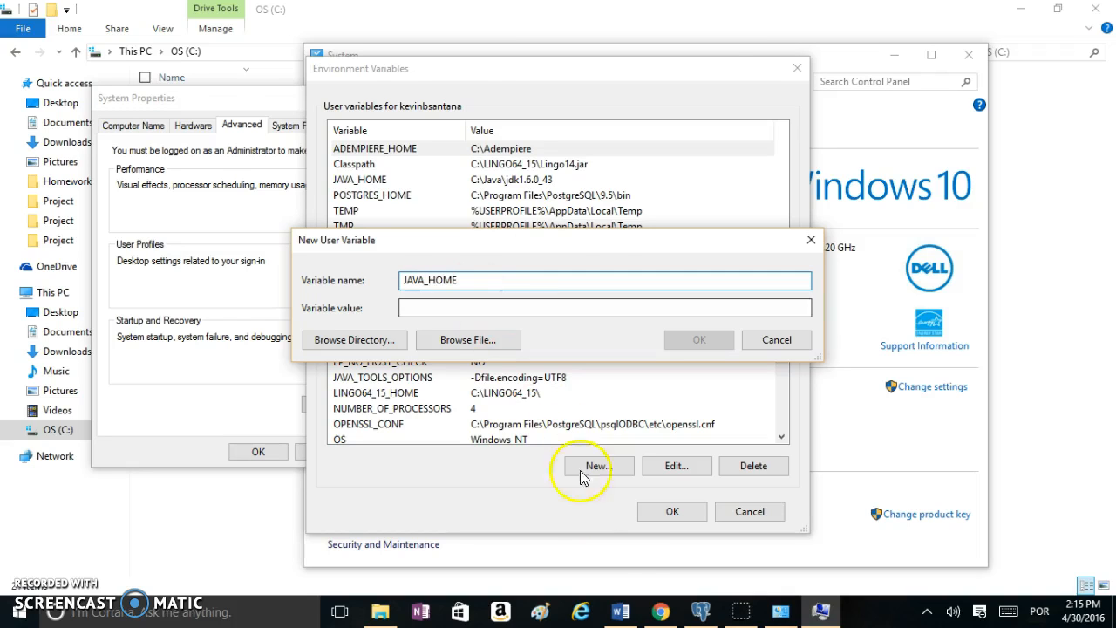
left_click(620, 610)
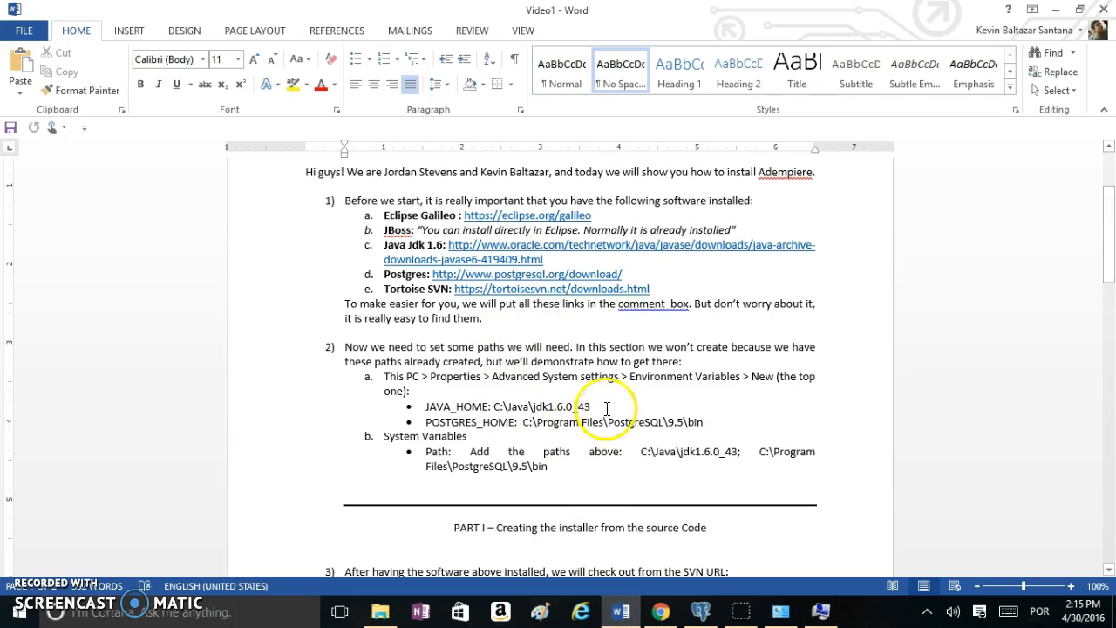
left_click_drag(593, 407, 494, 408)
key("ctrl+c")
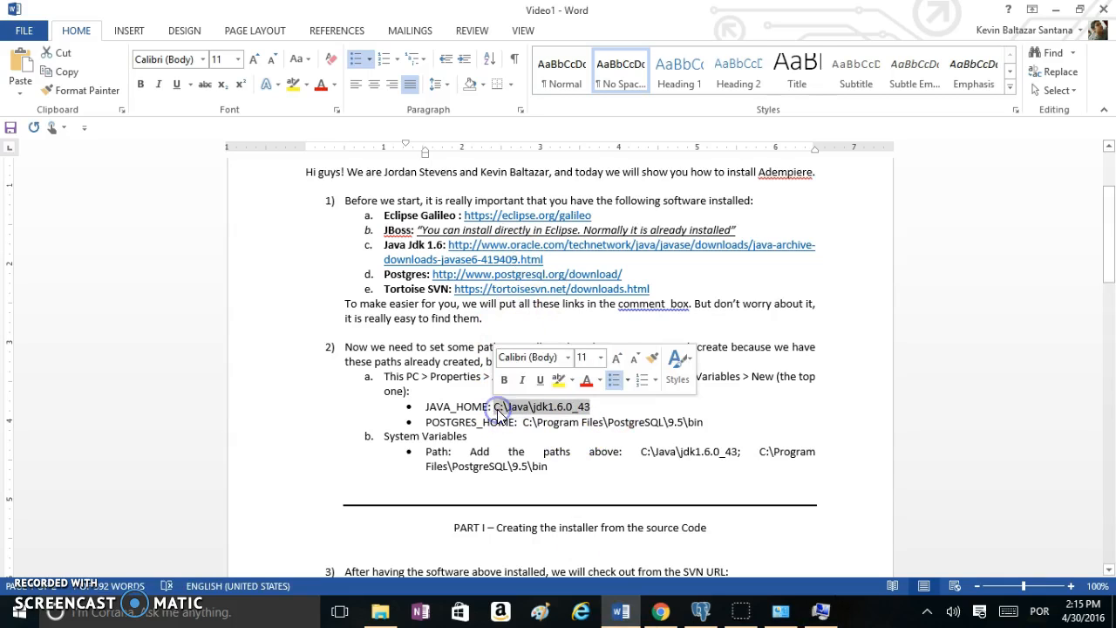
key("alt+Tab")
left_click(421, 308)
key("ctrl+v")
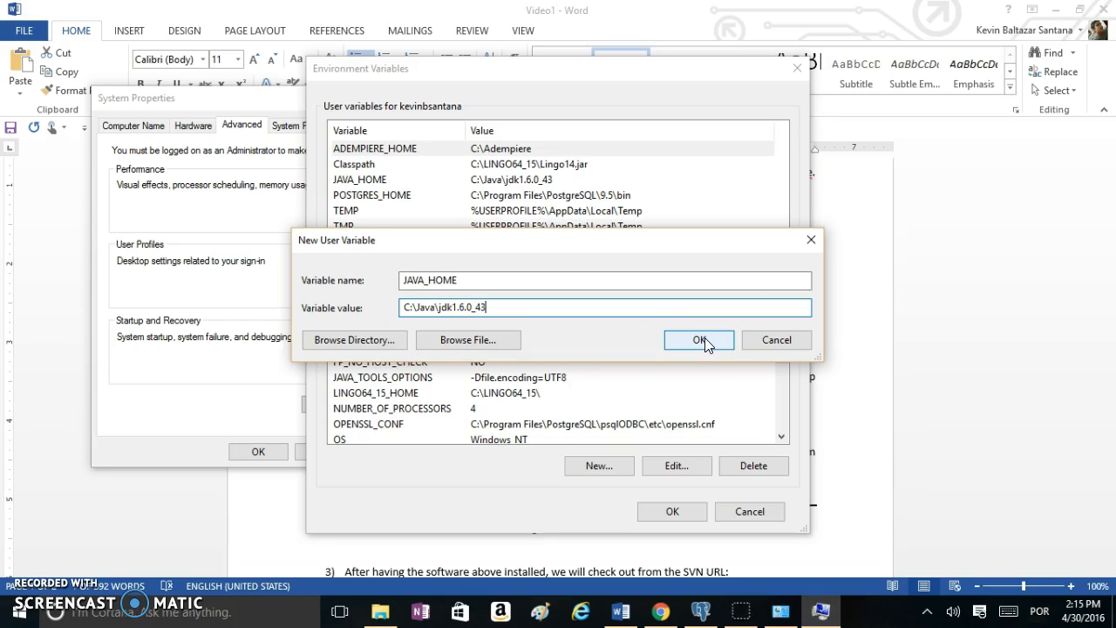
left_click(766, 347)
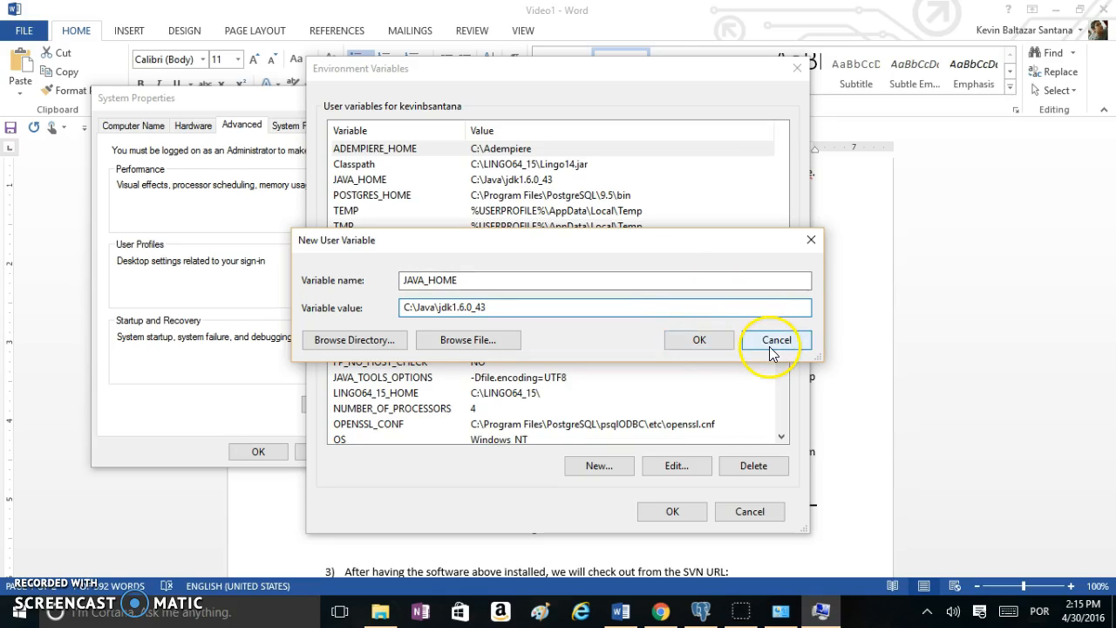
left_click(698, 344)
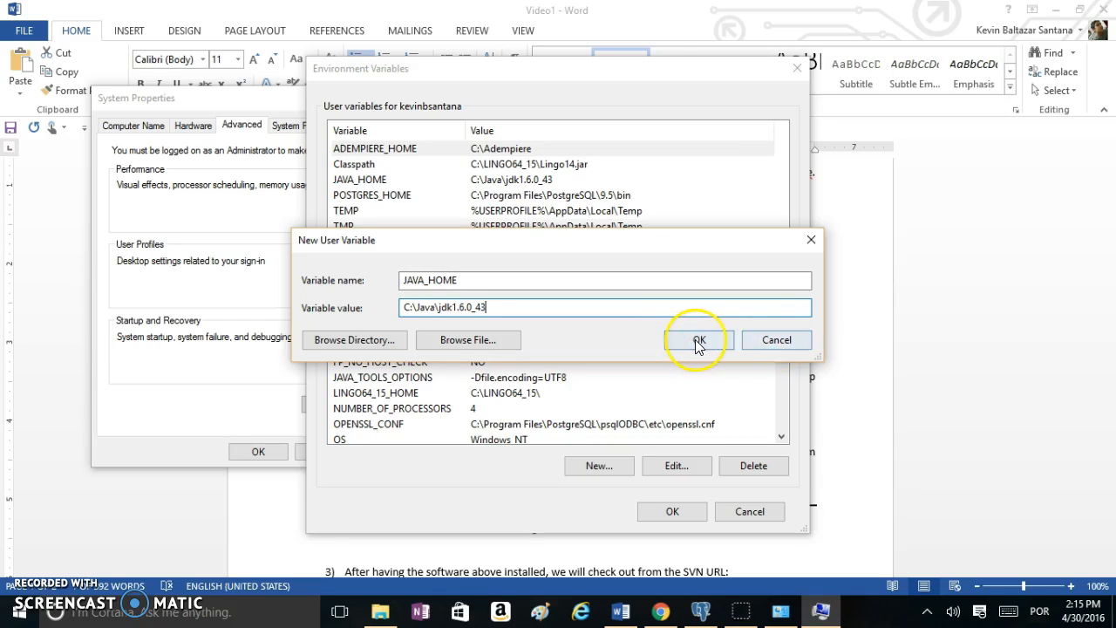
left_click(766, 347)
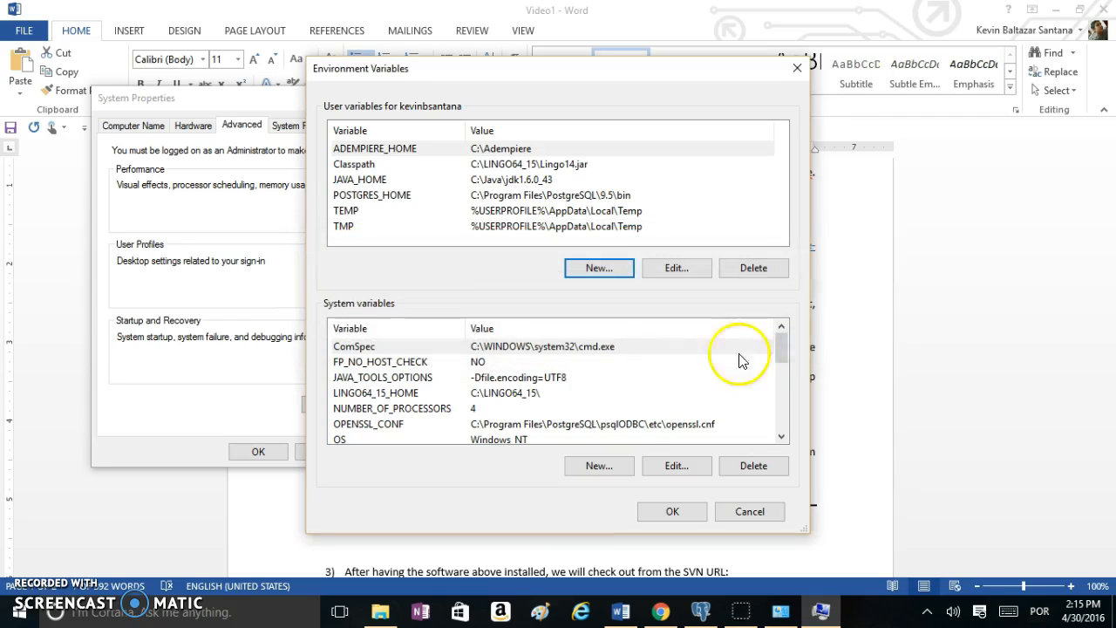
left_click(610, 270)
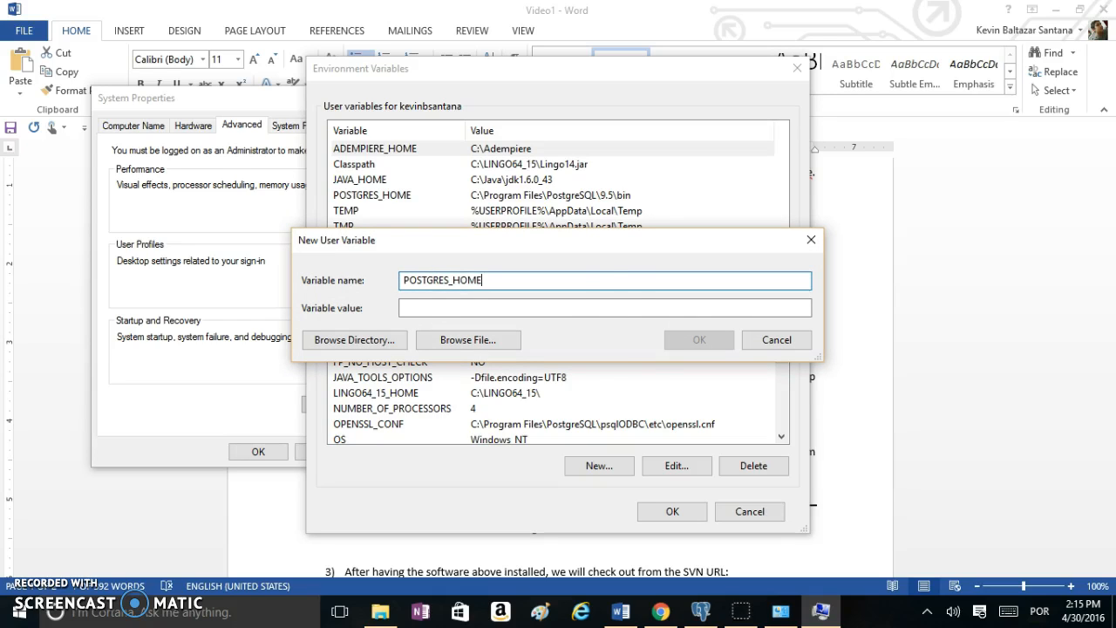
left_click(621, 610)
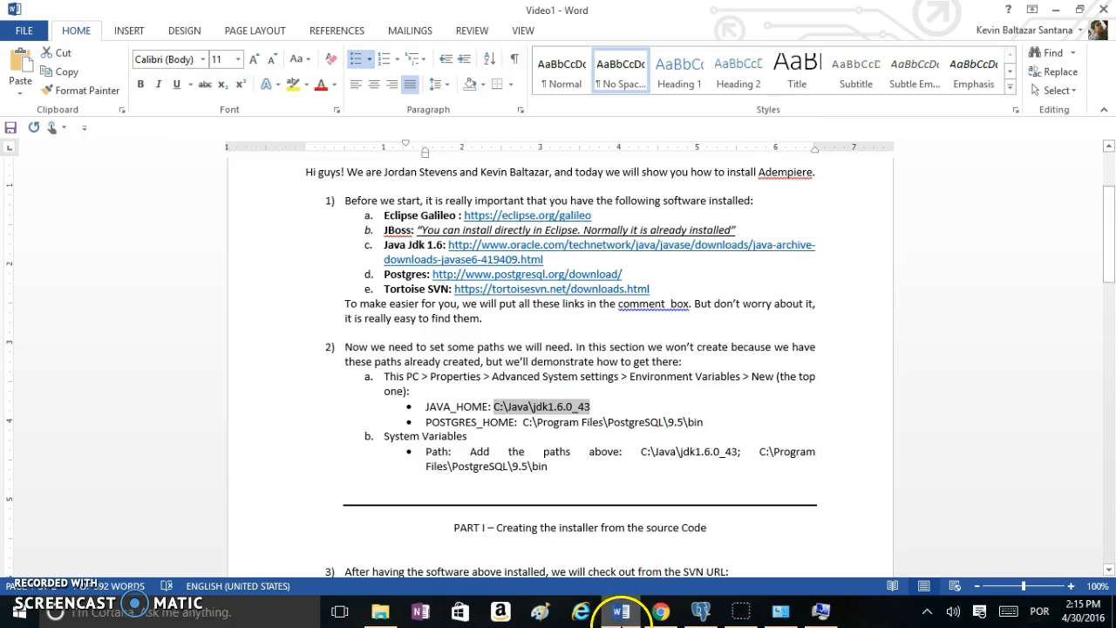
left_click_drag(705, 423, 535, 425)
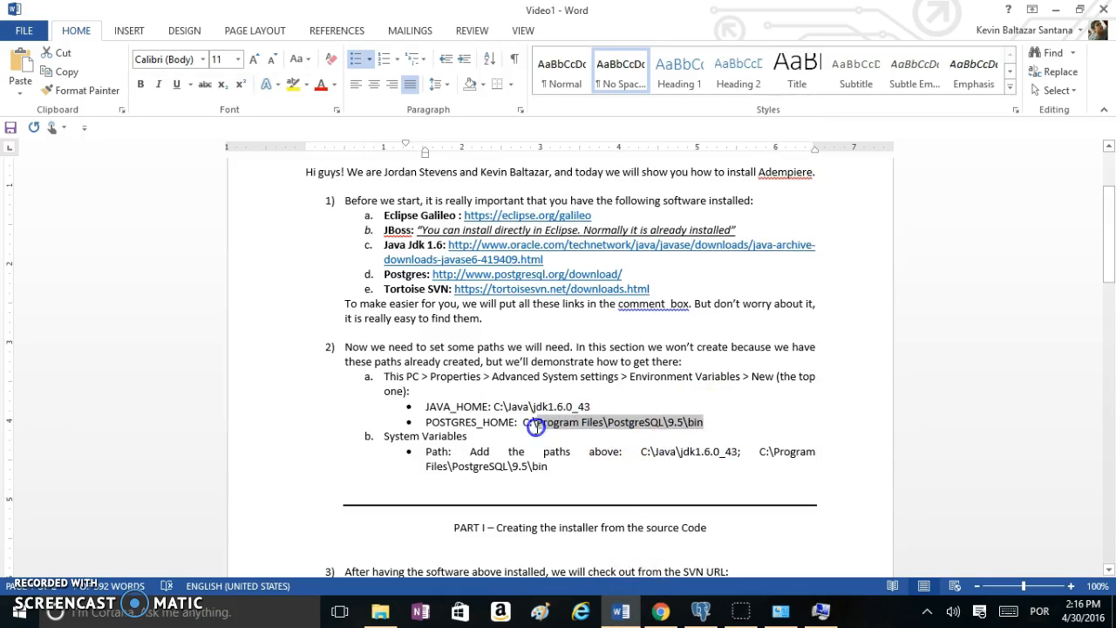
key("ctrl+c")
key("alt+Tab")
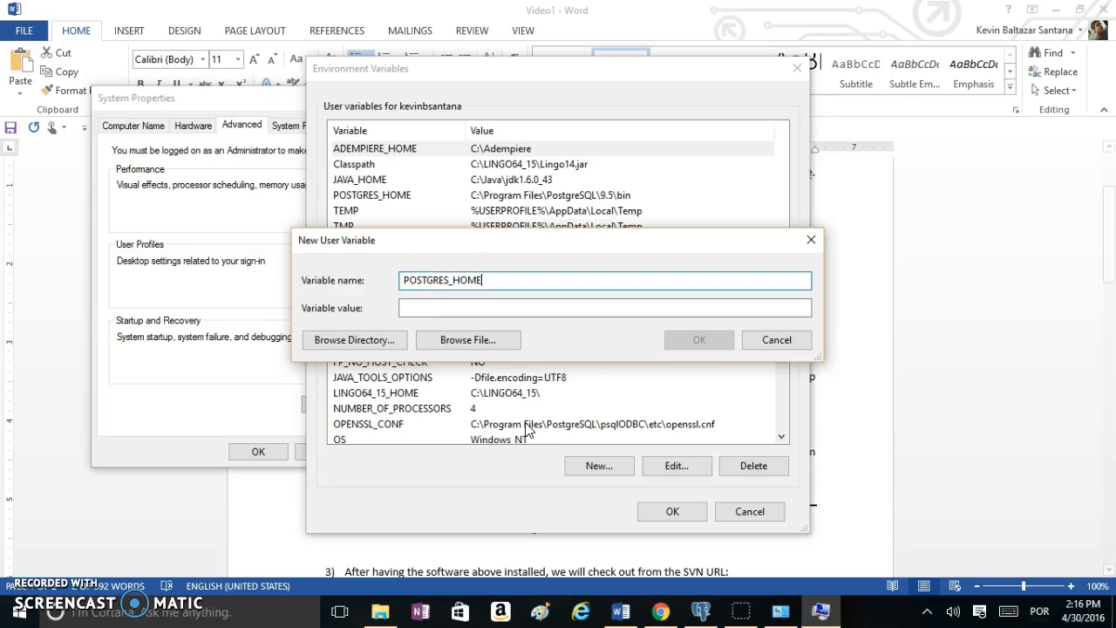
left_click(452, 307)
key("ctrl+v")
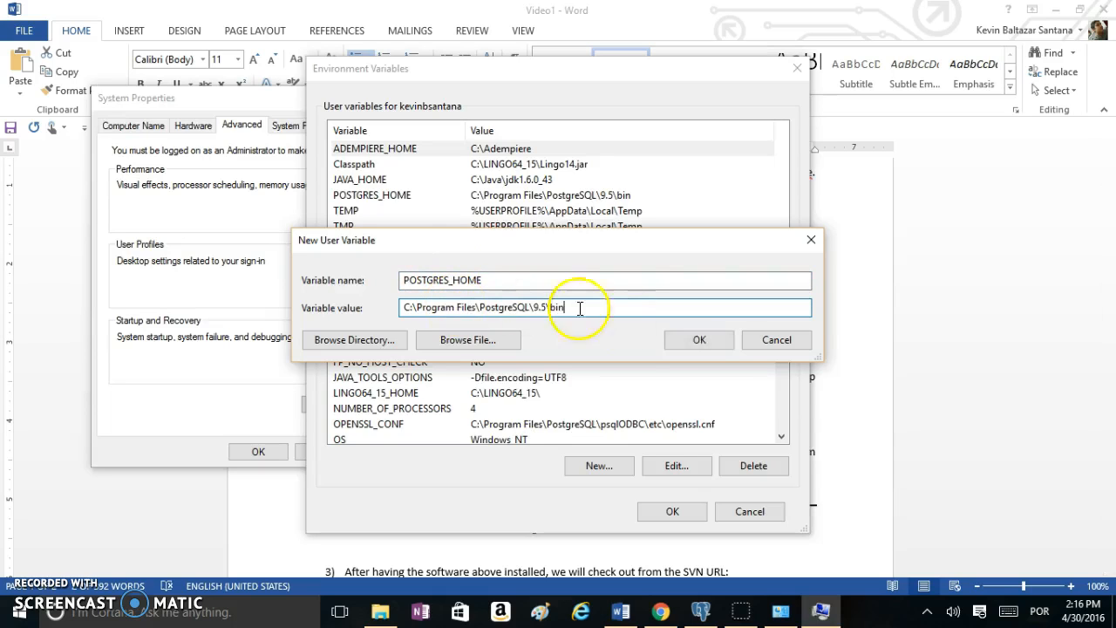
left_click(818, 239)
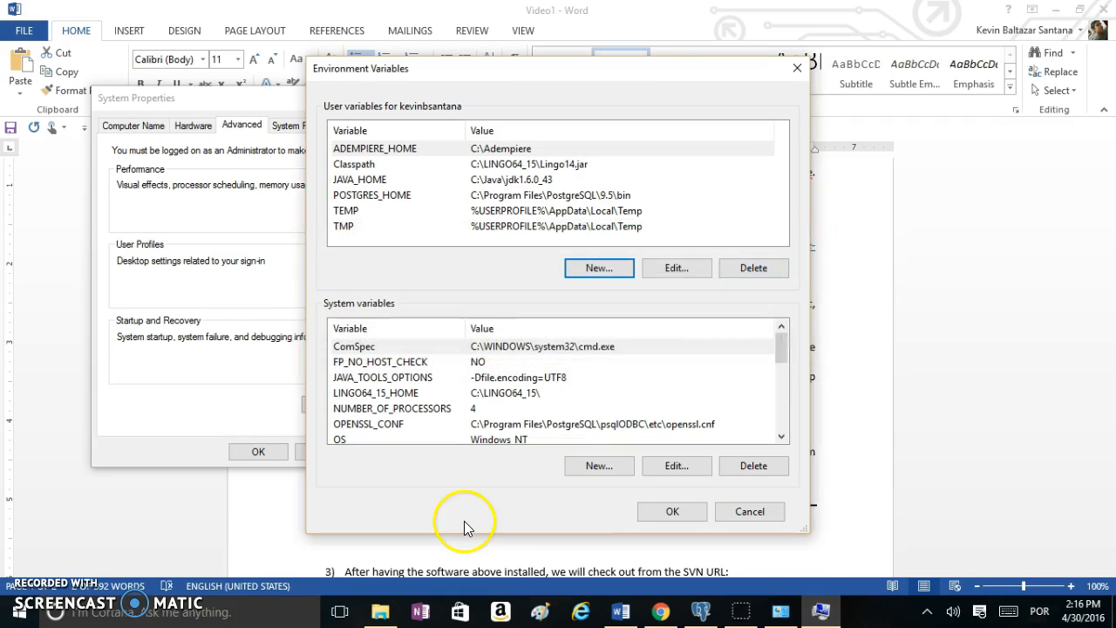
Copy the JDK path from the user JAVA_HOME variable's value
left_click(782, 438)
scroll(783, 438, "down", 2)
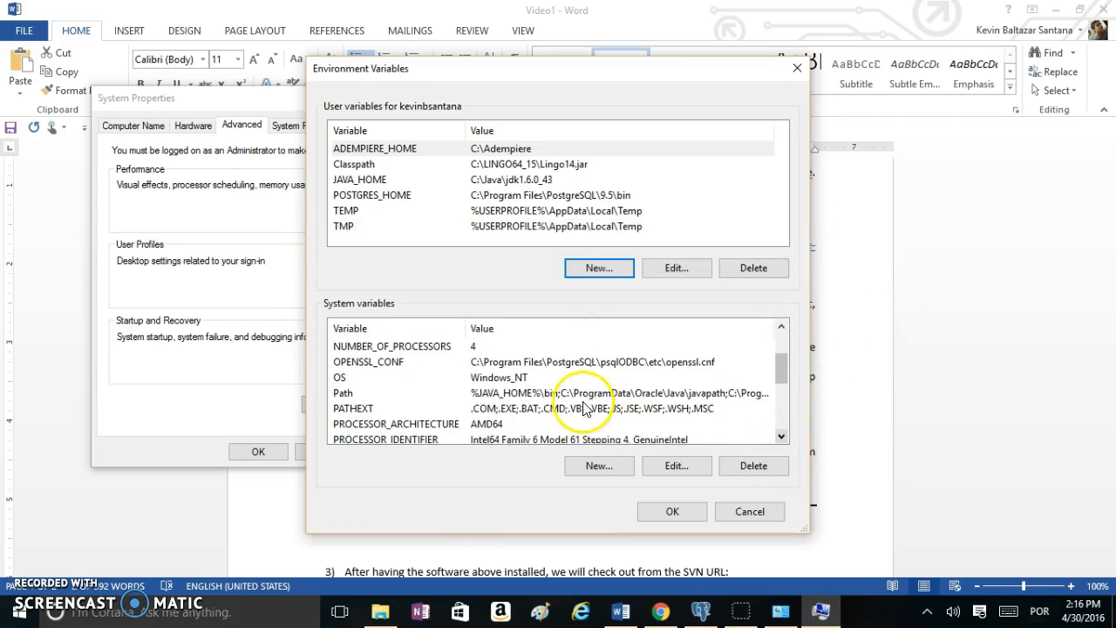
left_click(353, 394)
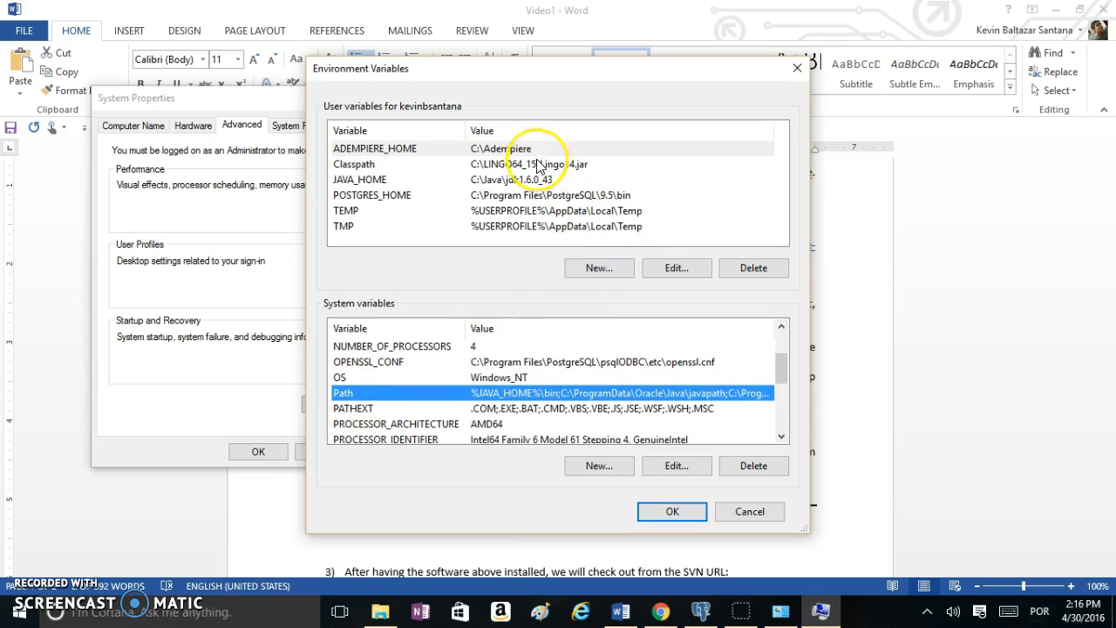
left_click(512, 179)
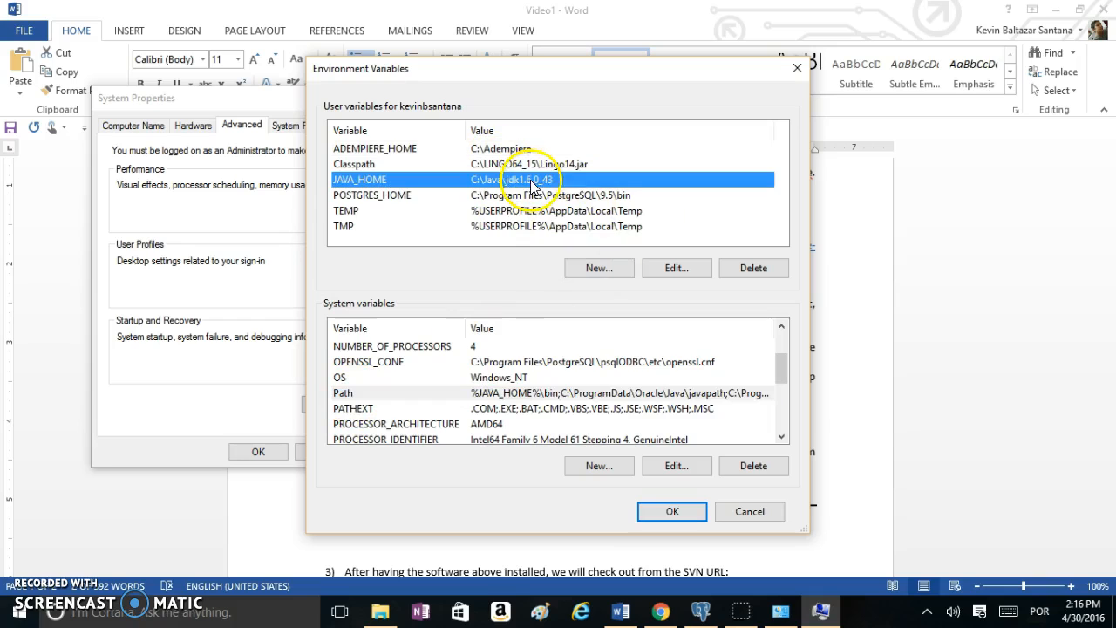
left_click(677, 267)
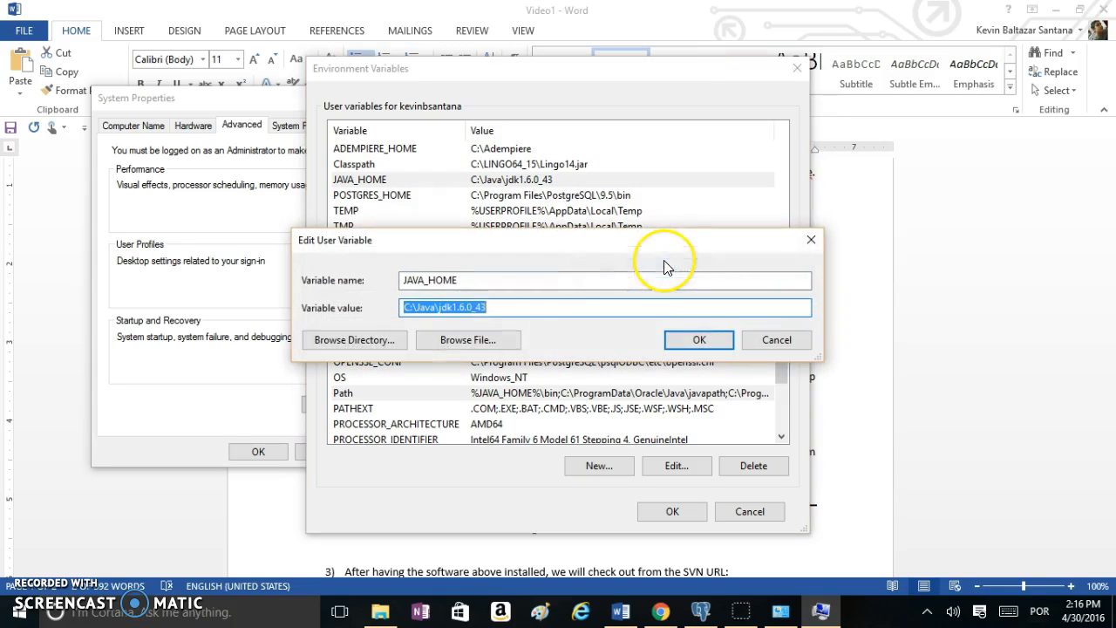
right_click(474, 312)
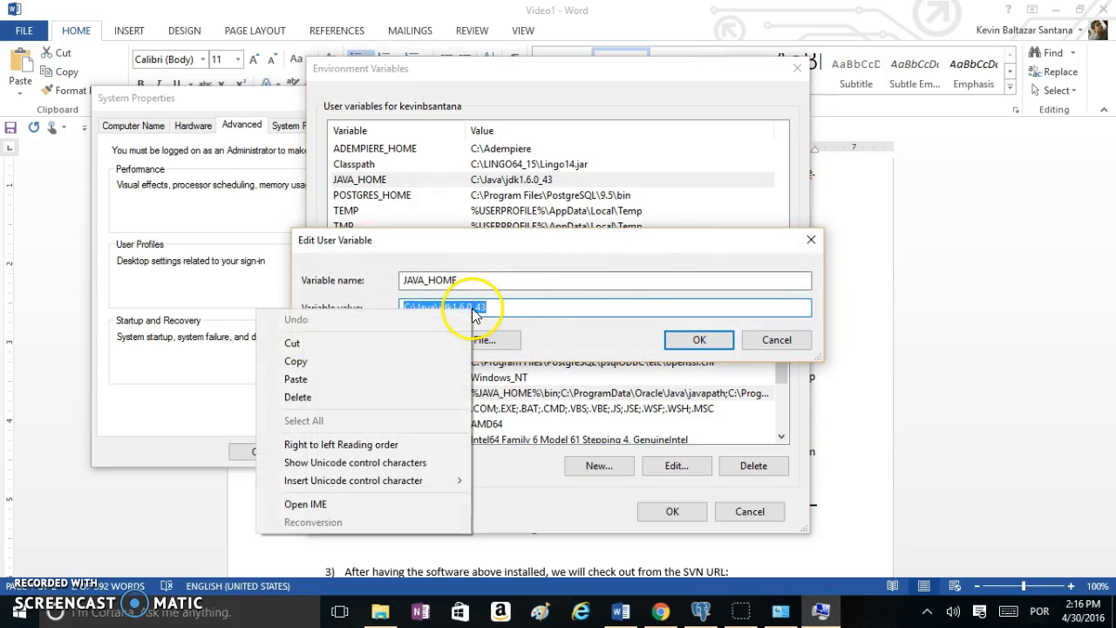
left_click(381, 363)
left_click(674, 340)
In the system Path, replace the trailing jre bin entry with the copied JDK path
left_click(475, 394)
left_click(669, 465)
left_click(724, 355)
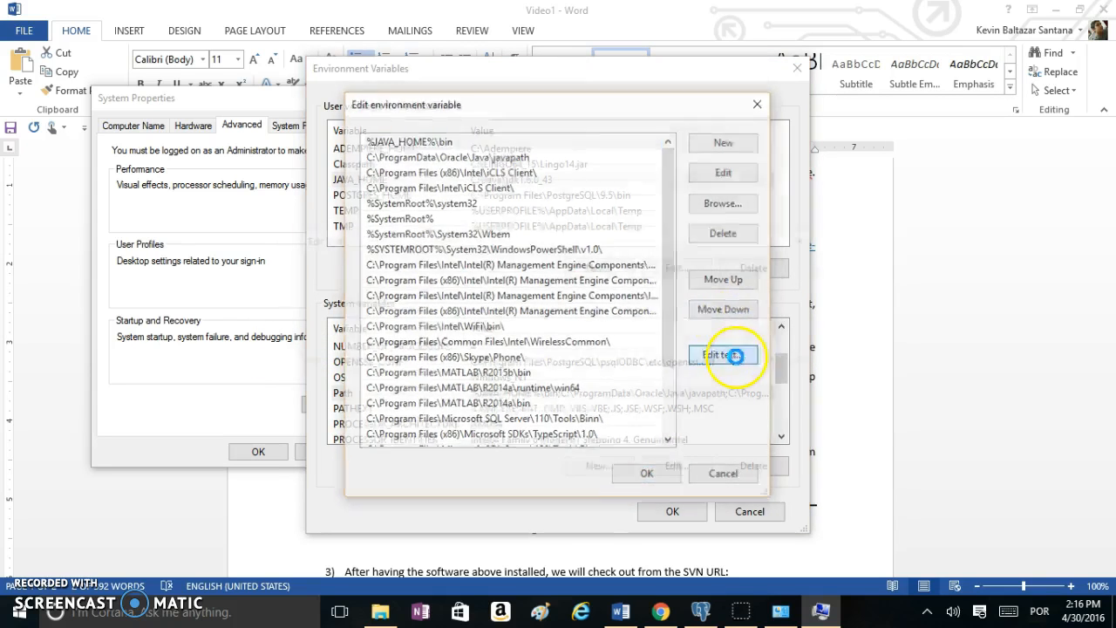
left_click(770, 307)
left_click(810, 307)
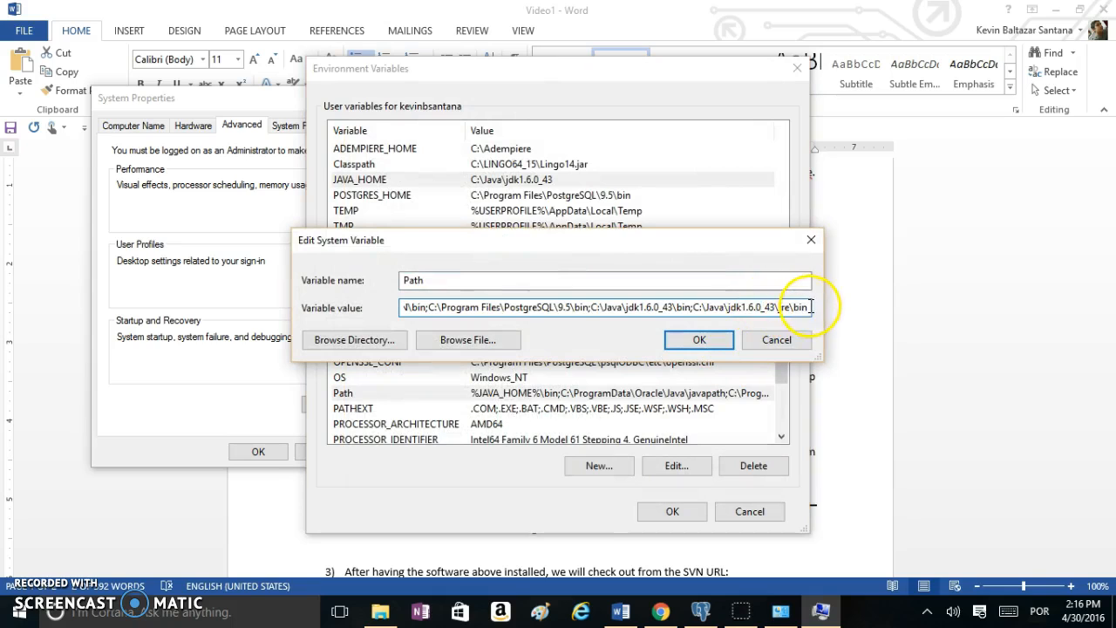
left_click_drag(810, 307, 695, 310)
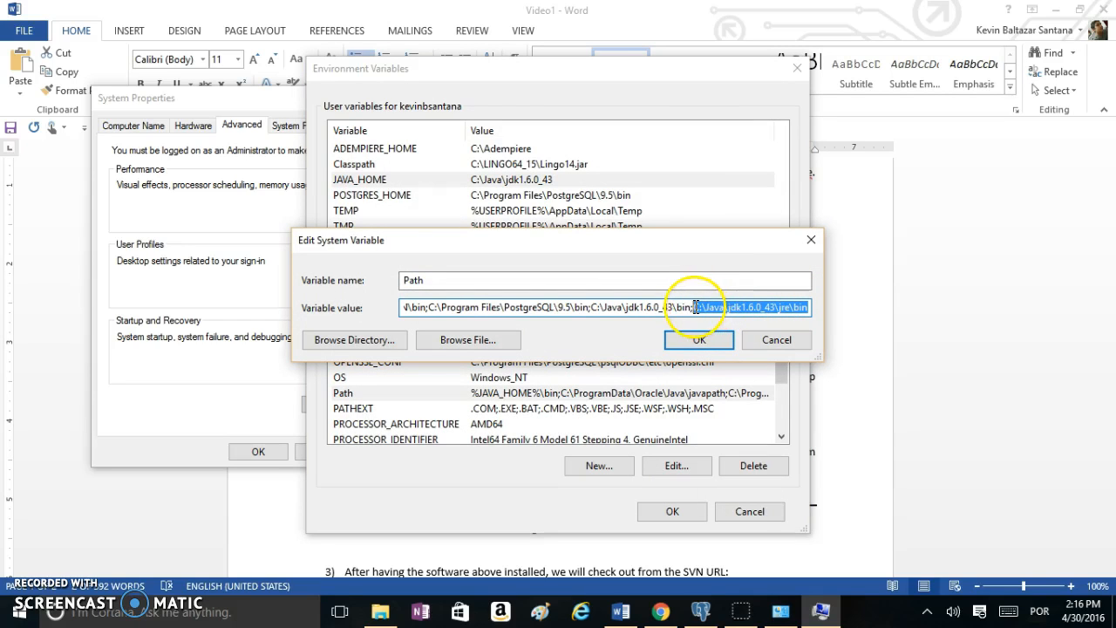
key("BackSpace")
key("ctrl+v")
Trim the end of Path, check the PostgreSQL 9.5 bin entry, and save the variables
left_click(737, 305)
left_click(764, 308)
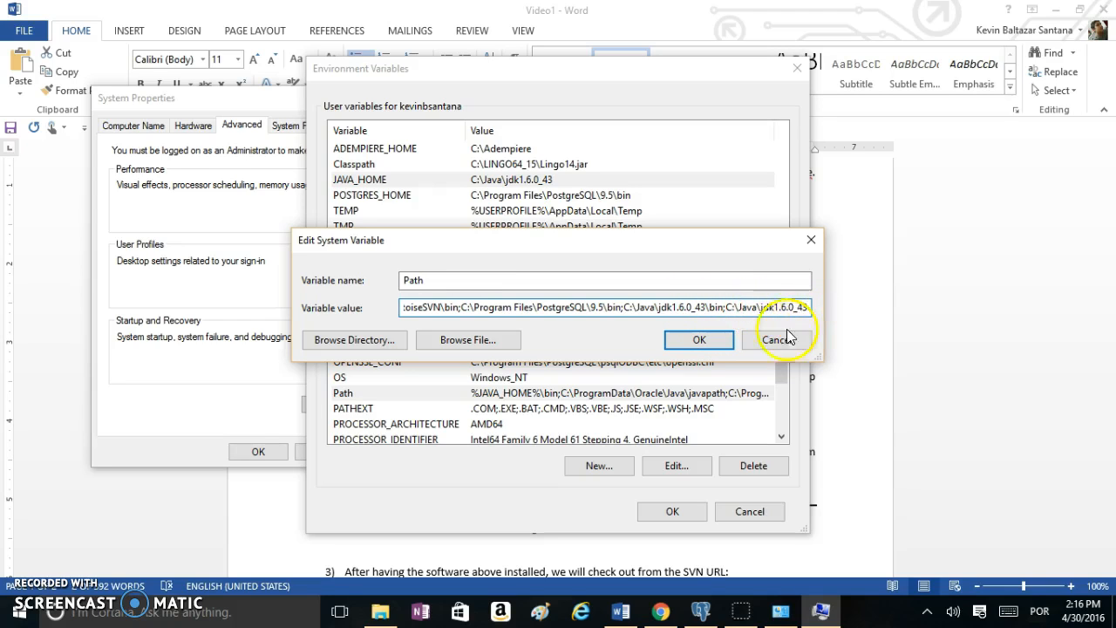
key("BackSpace")
key("BackSpace")
key("BackSpace")
key("BackSpace")
key("BackSpace")
key("BackSpace")
key("BackSpace")
key("BackSpace")
key("BackSpace")
key("BackSpace")
key("BackSpace")
key("BackSpace")
key("BackSpace")
key("BackSpace")
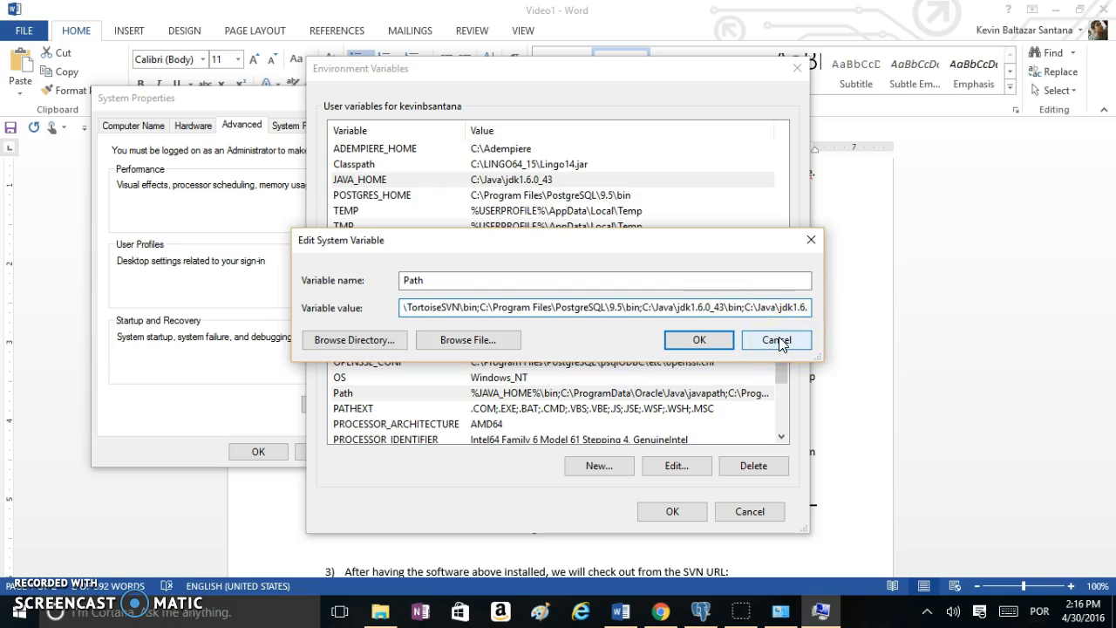
key("BackSpace")
key("BackSpace")
key("BackSpace")
key("BackSpace")
key("BackSpace")
key("BackSpace")
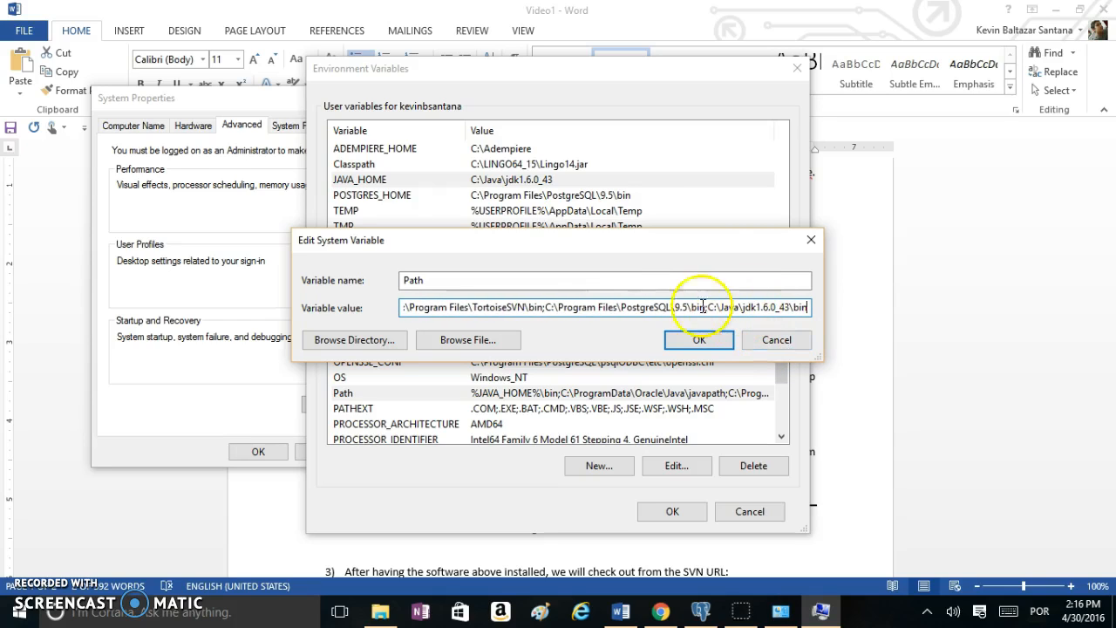
left_click_drag(621, 307, 794, 307)
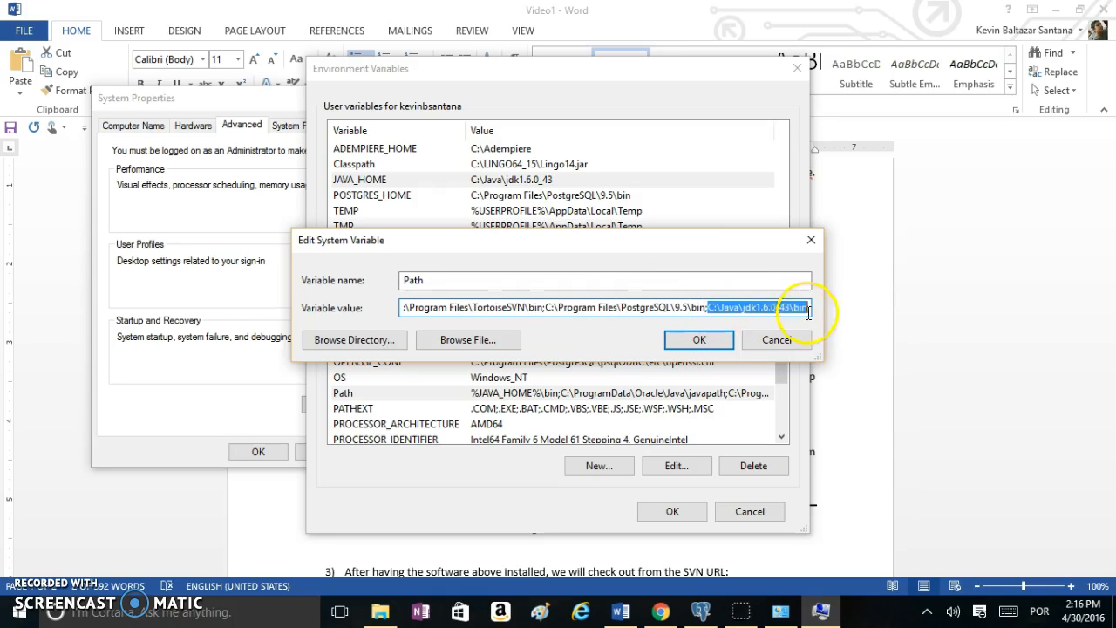
left_click(699, 340)
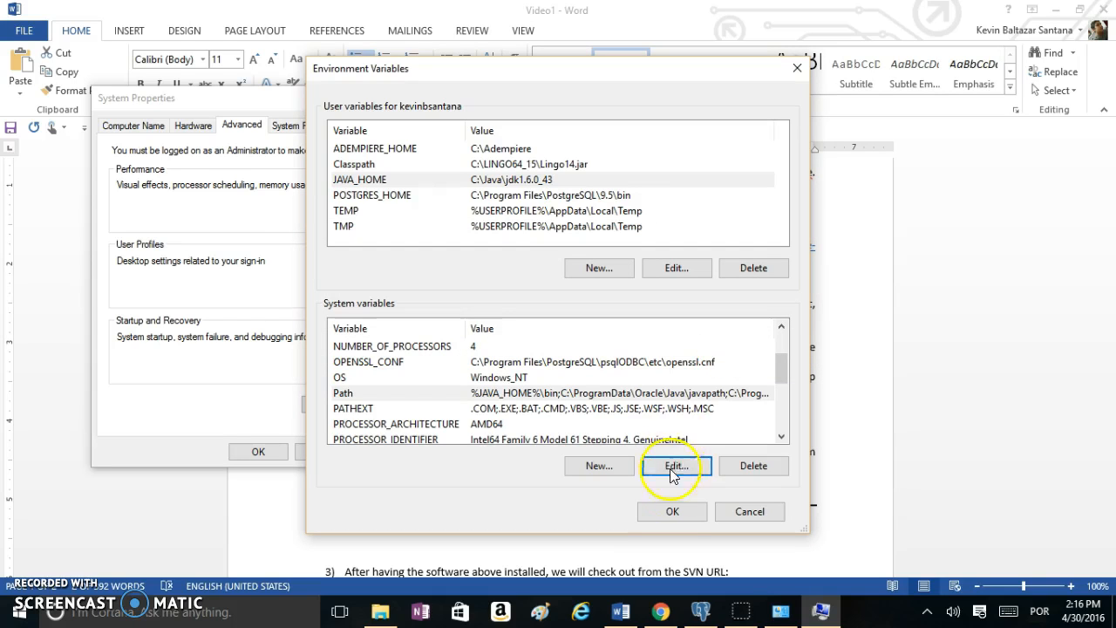
left_click(670, 512)
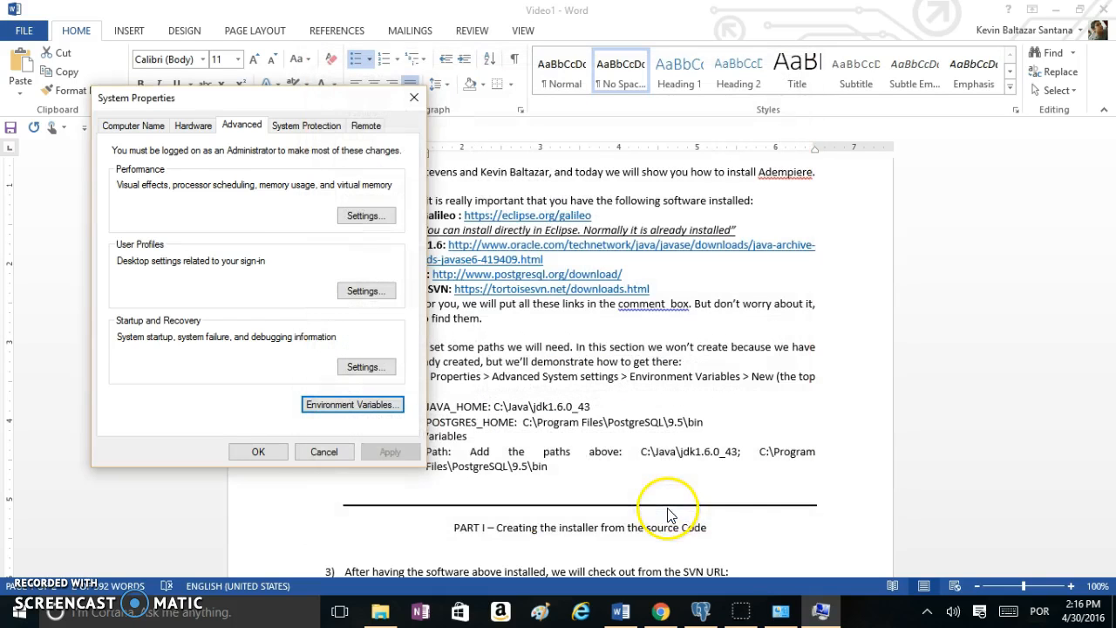
Close System Properties with OK and bring File Explorer forward from the taskbar
left_click(255, 452)
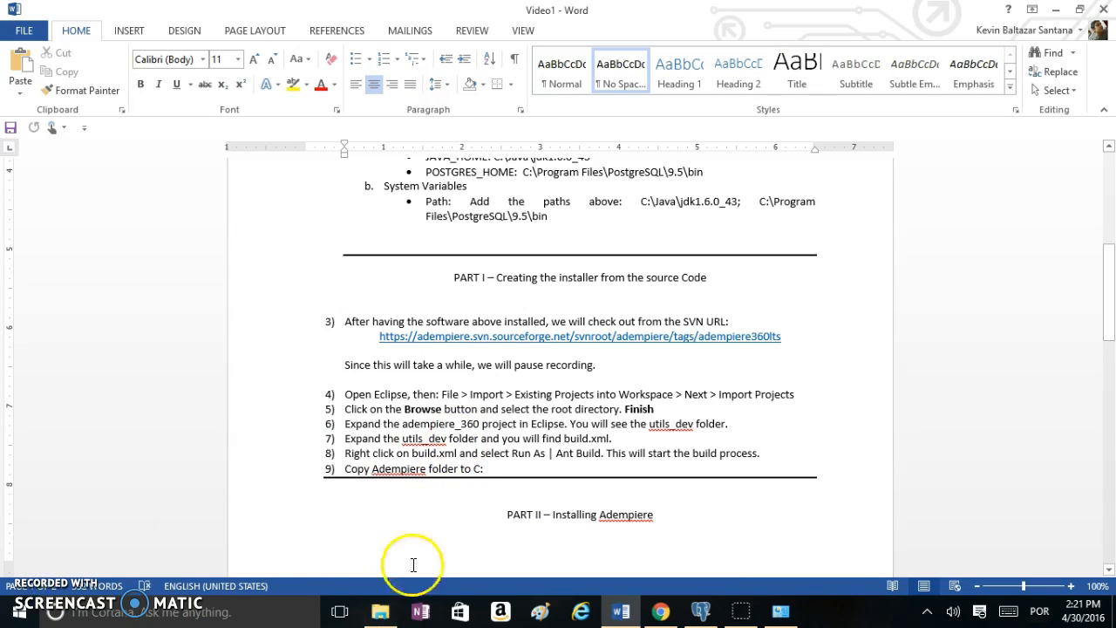
mouse_move(389, 621)
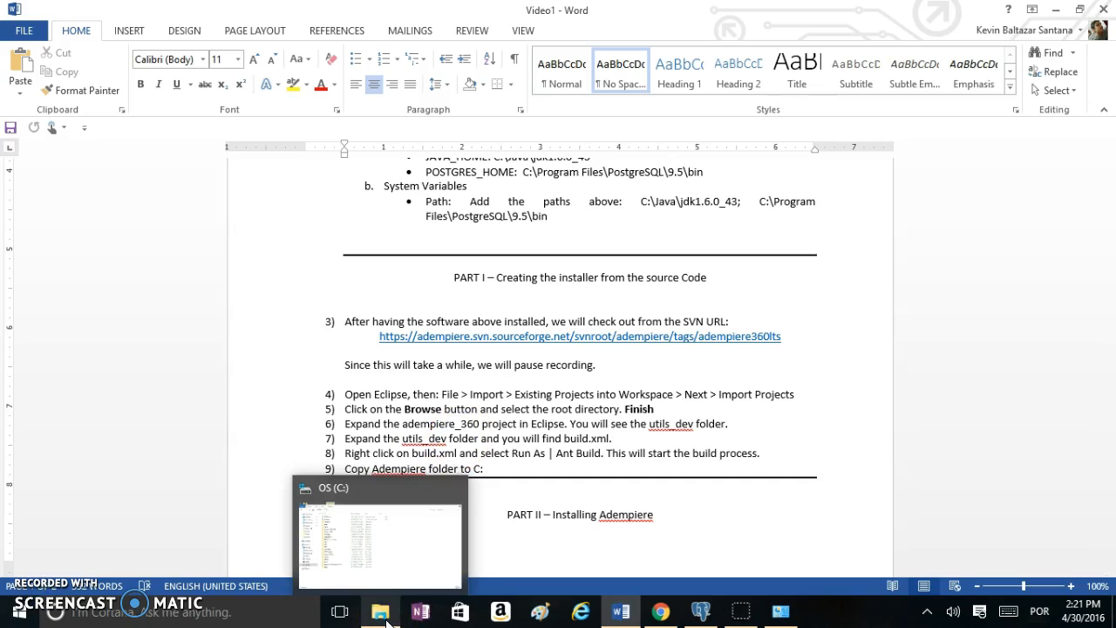
left_click(382, 616)
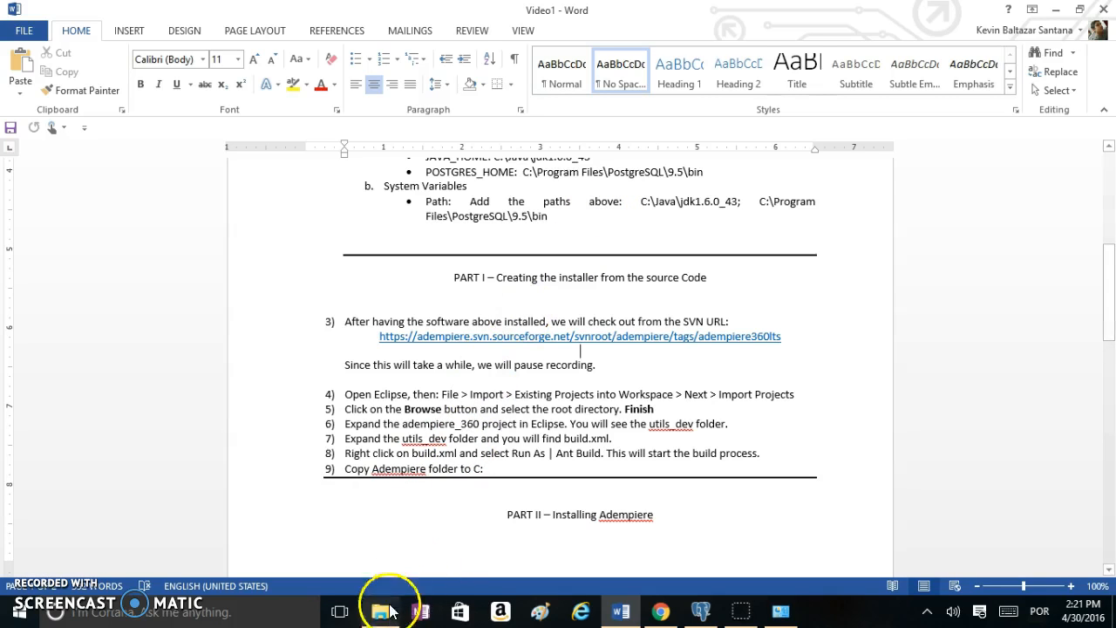
SVN-checkout the ADempiere 360LTS source into C:\adempiere360lts, reaching revision 16382
left_click(380, 613)
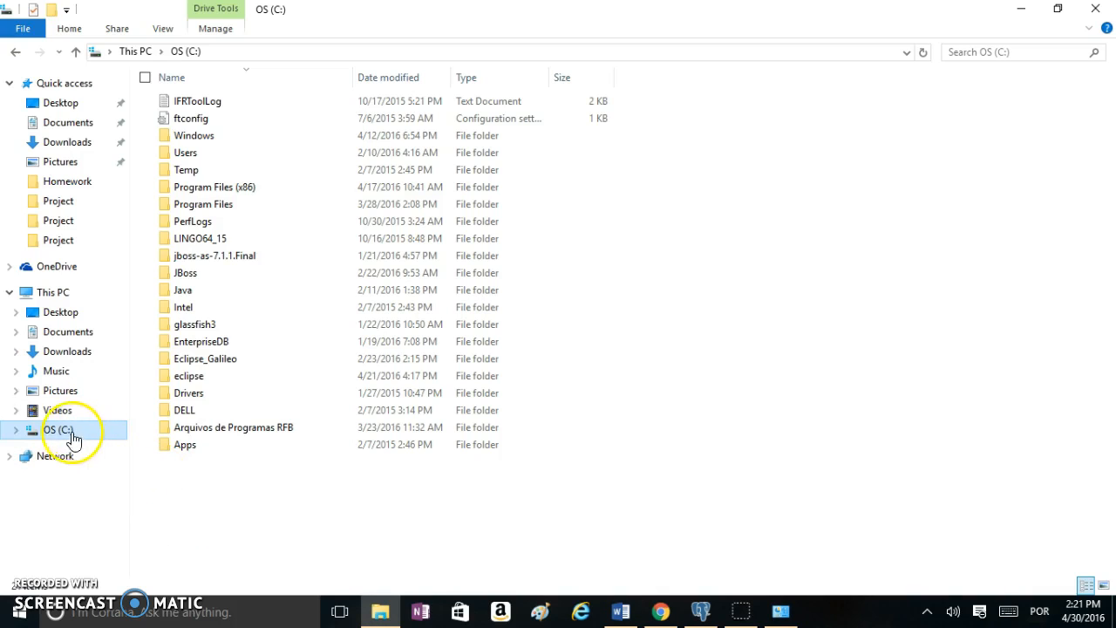
right_click(209, 498)
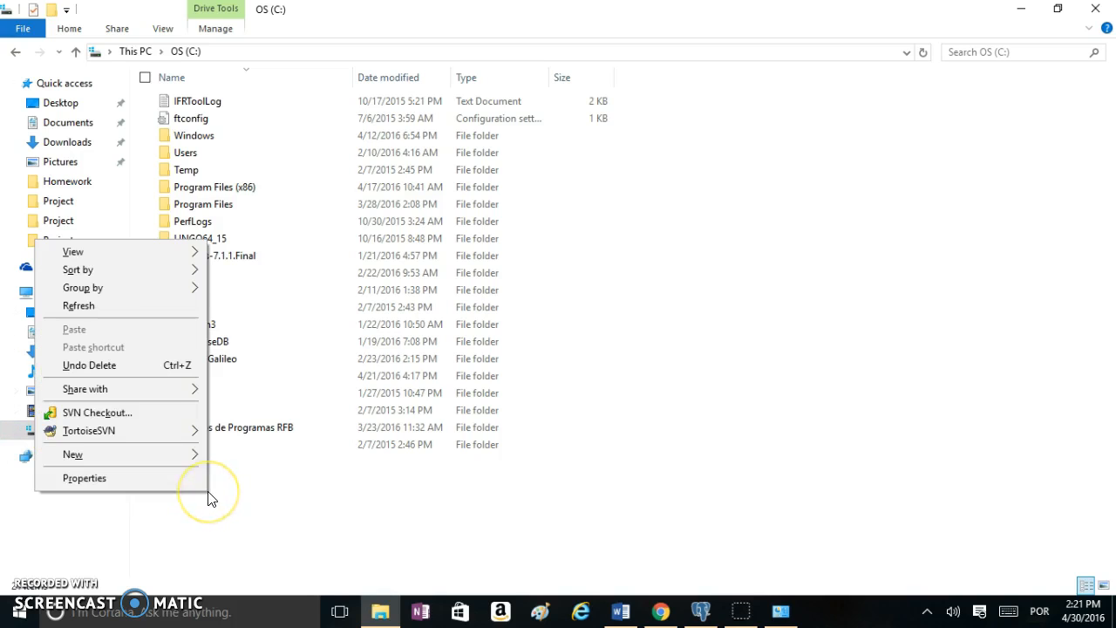
left_click(125, 415)
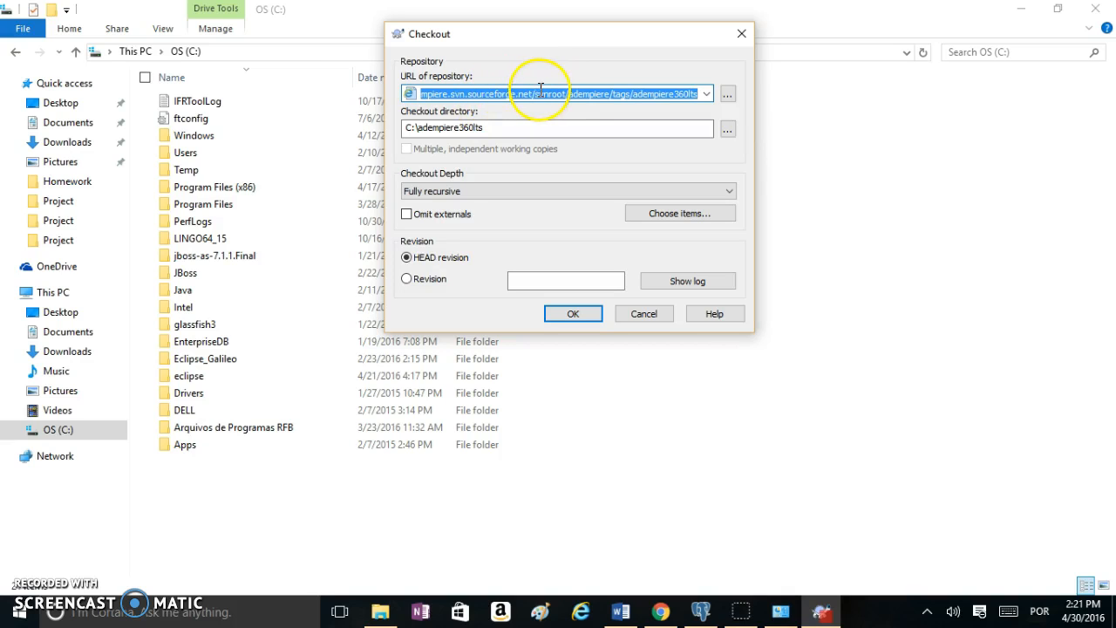
left_click(571, 314)
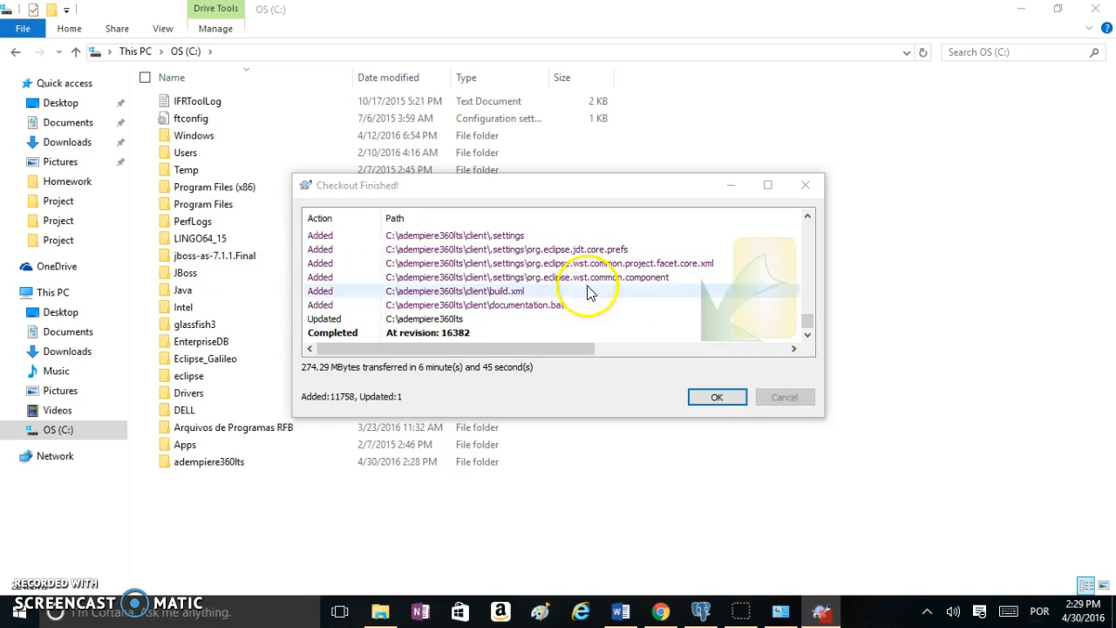
left_click(715, 398)
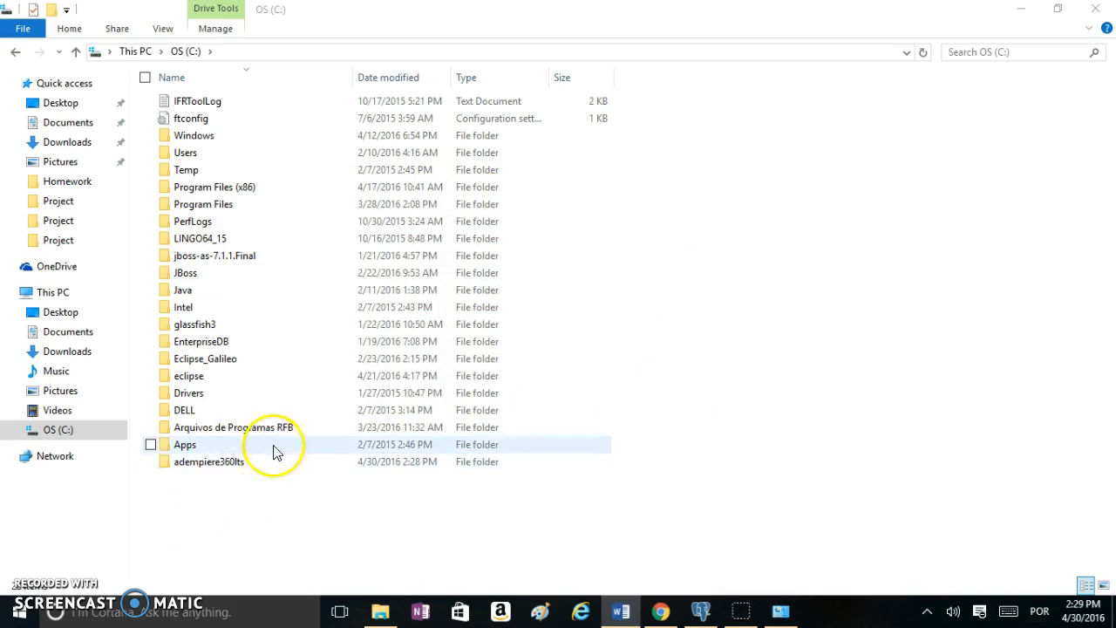
Launch Eclipse from the desktop shortcut and accept the adempiere workspace
left_click(1112, 610)
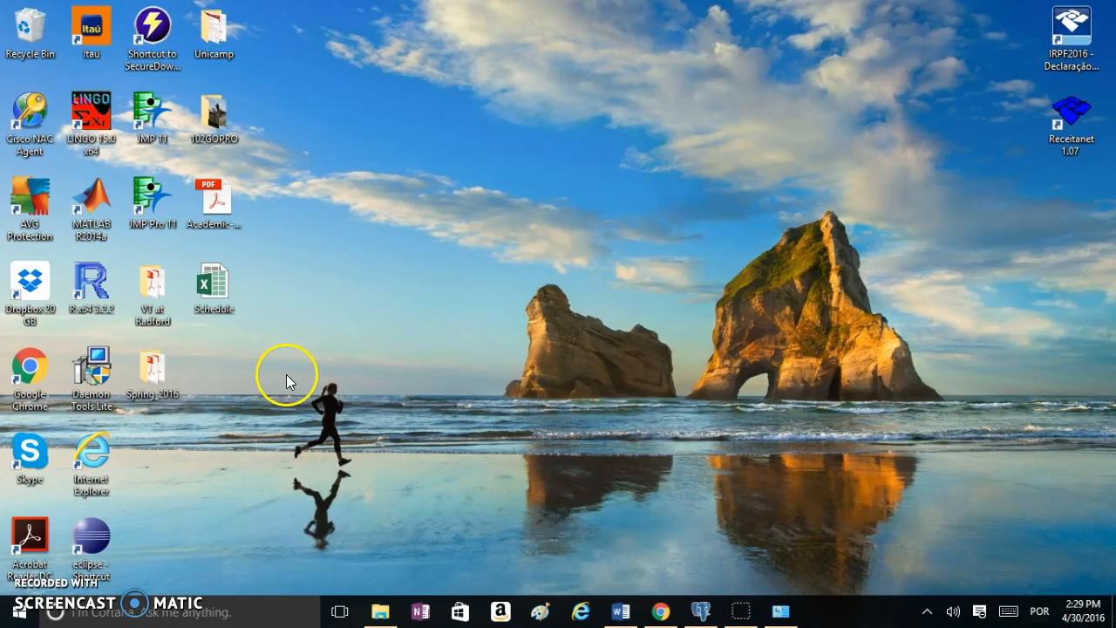
double_click(105, 533)
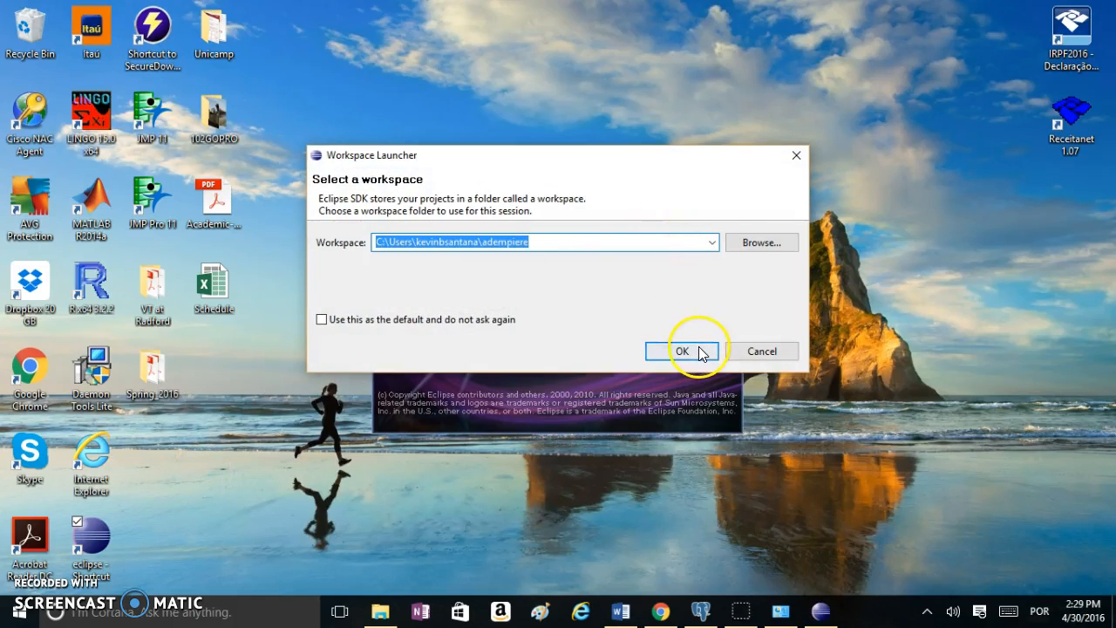
left_click(683, 351)
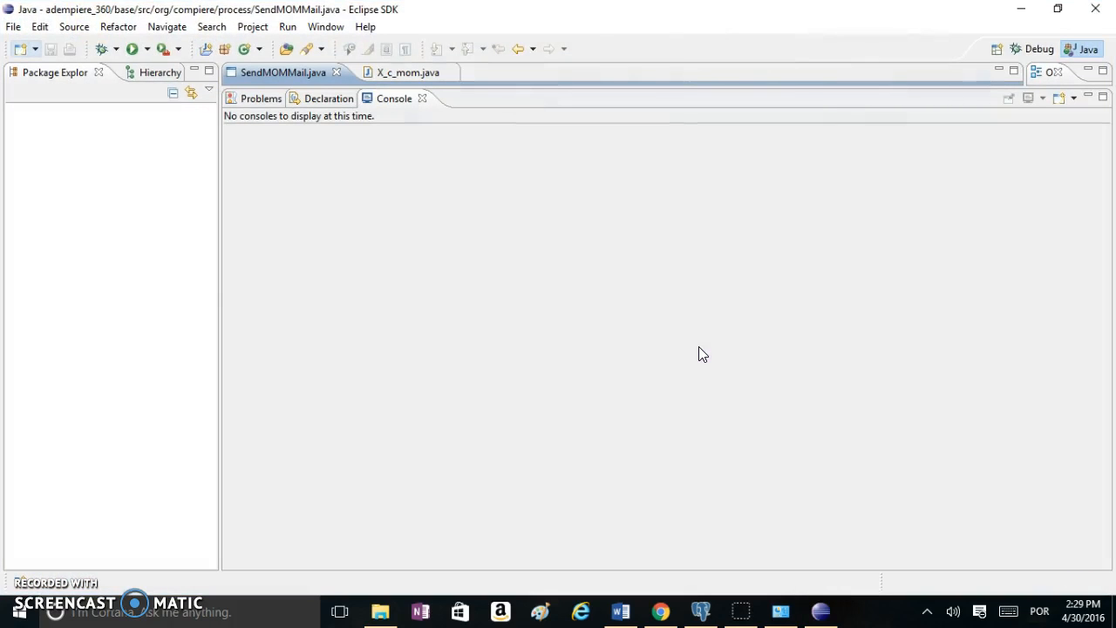
Start the Import wizard for Existing Projects into Workspace
left_click(13, 28)
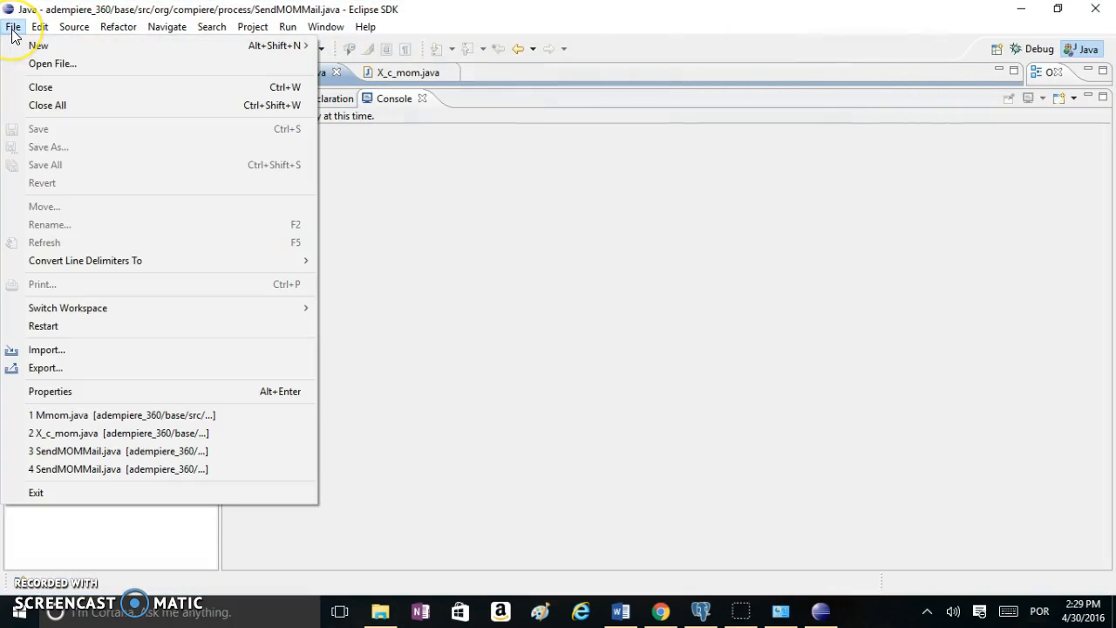
left_click(44, 349)
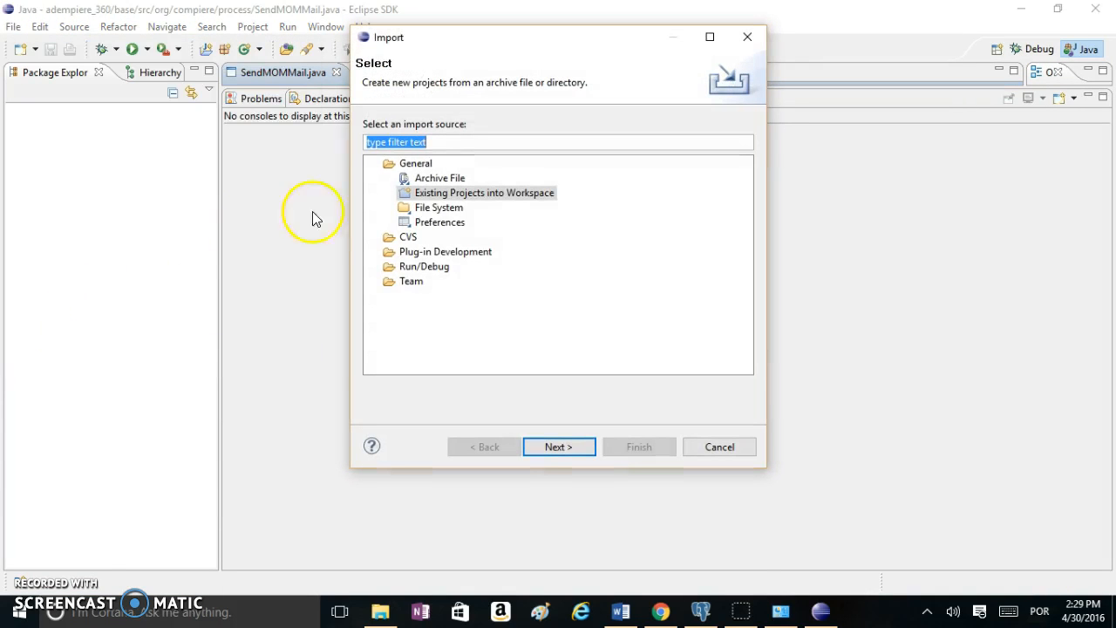
left_click(445, 195)
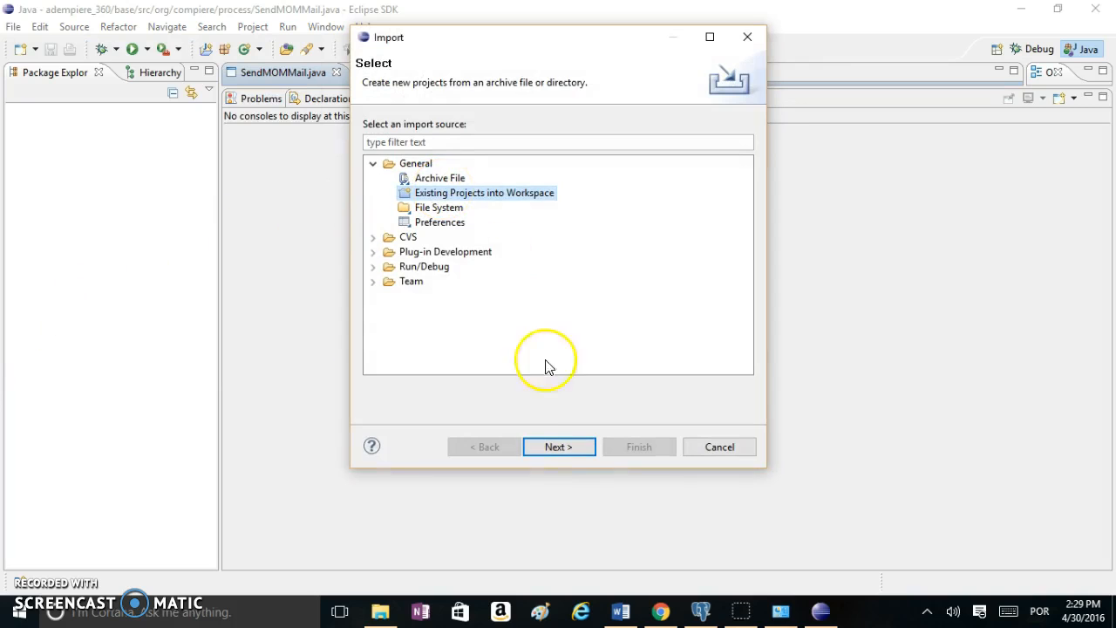
left_click(556, 449)
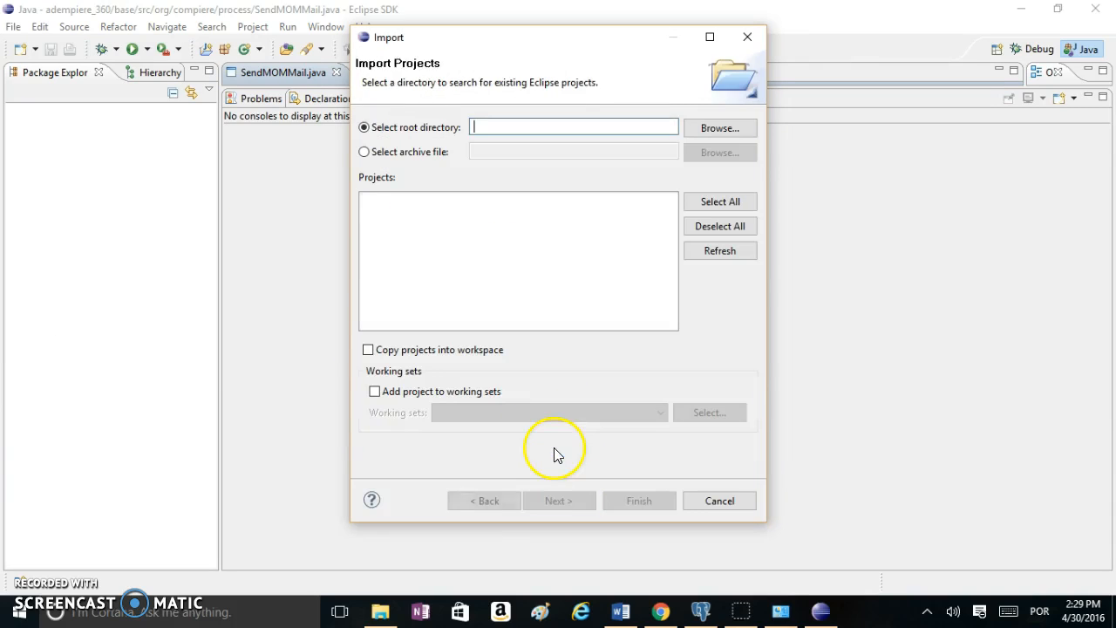
Set the root directory to C:\adempiere360lts and import the adempiere_360 project
left_click(715, 130)
left_click(666, 255)
left_click(668, 244)
left_click(668, 244)
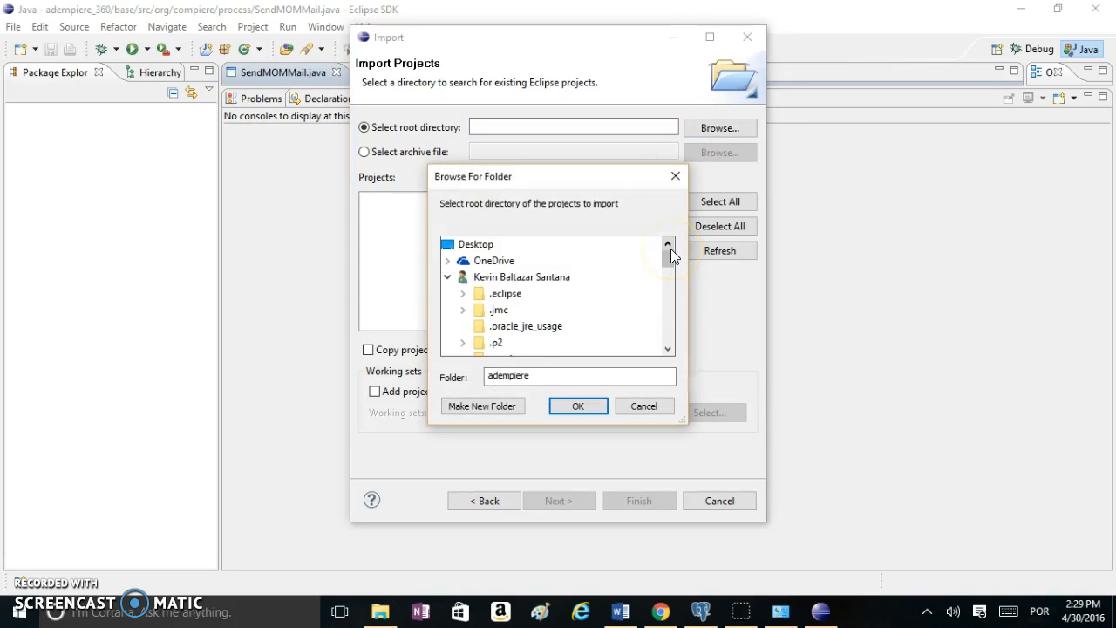
left_click(669, 350)
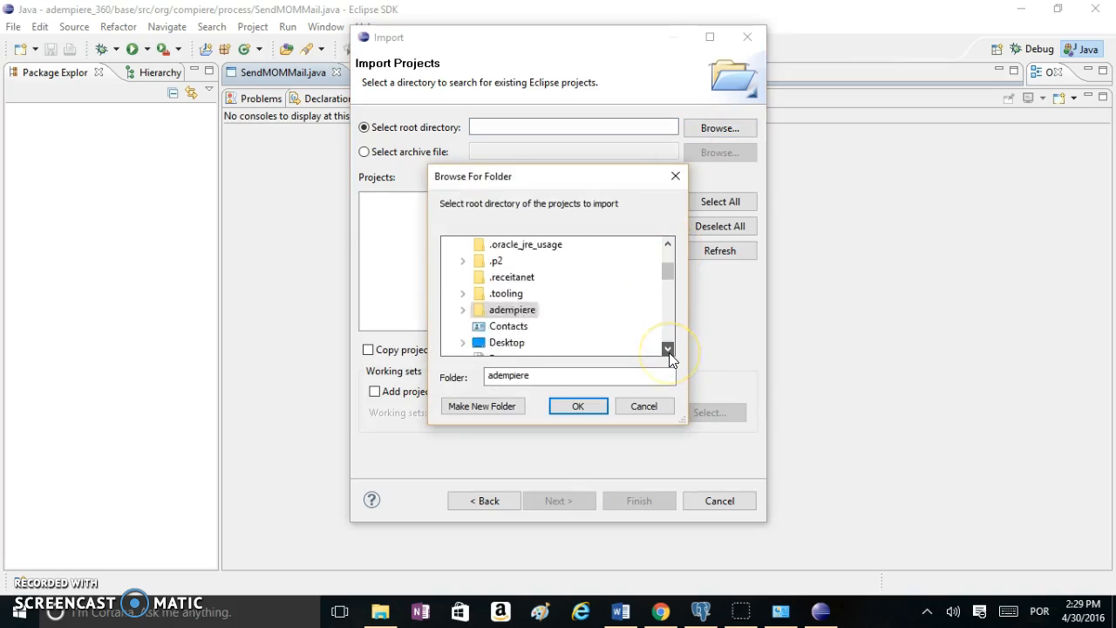
left_click(669, 292)
left_click_drag(668, 292, 668, 326)
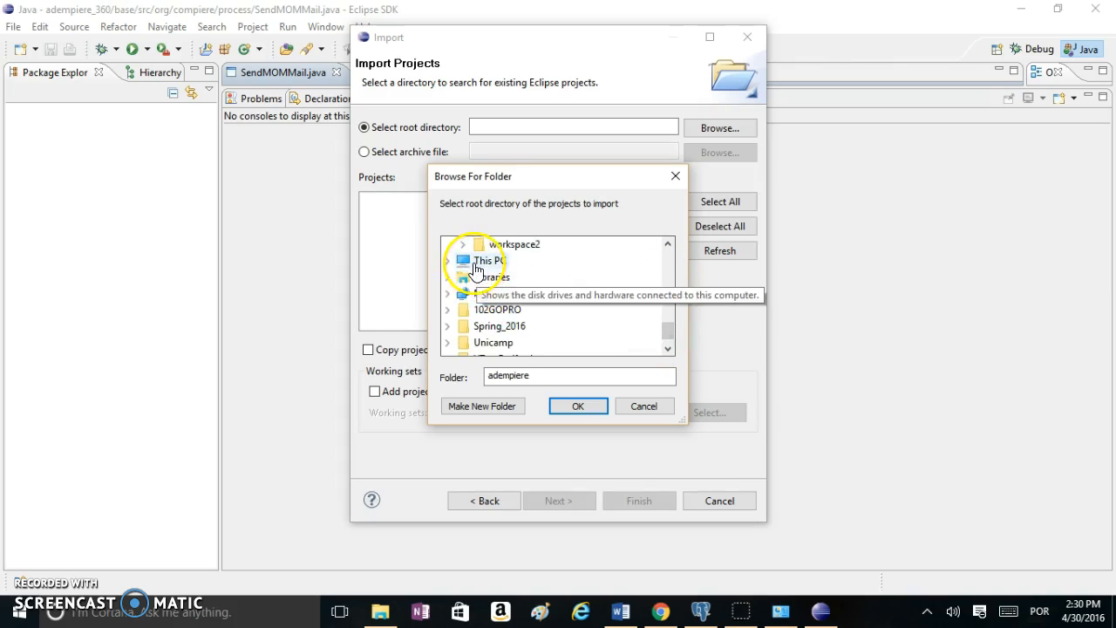
double_click(461, 258)
left_click(668, 349)
left_click(668, 348)
left_click(503, 312)
left_click(504, 326)
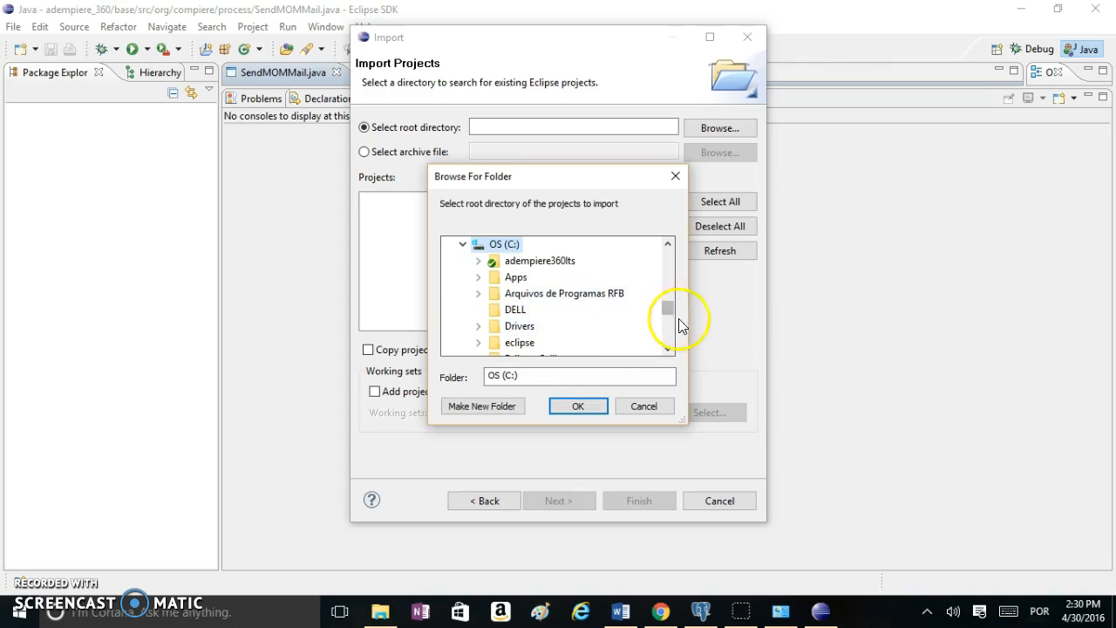
left_click(545, 260)
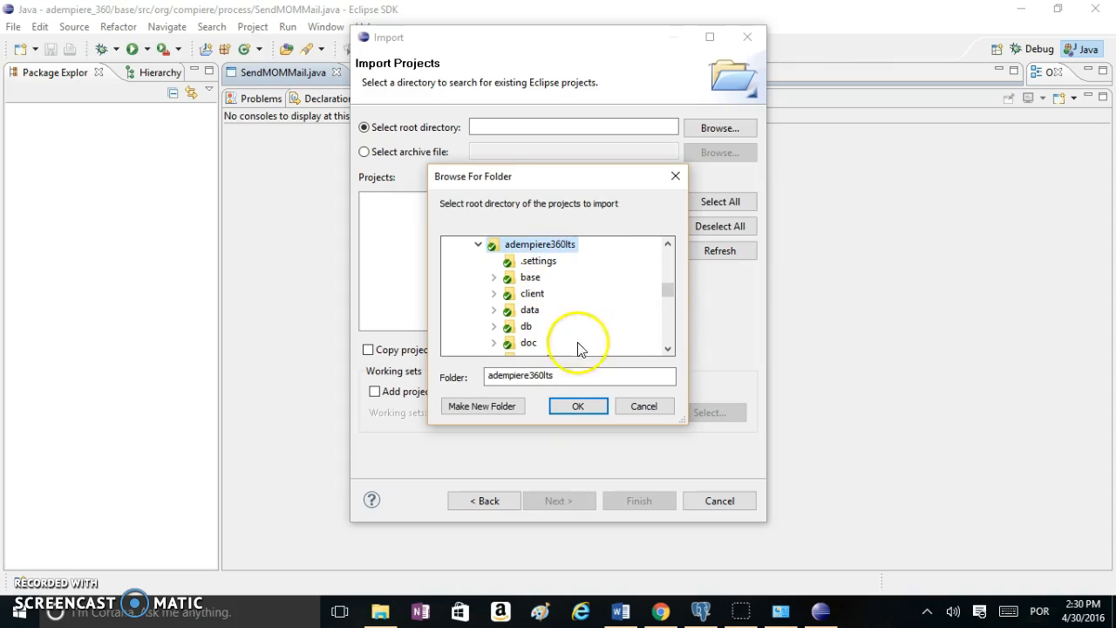
left_click(577, 408)
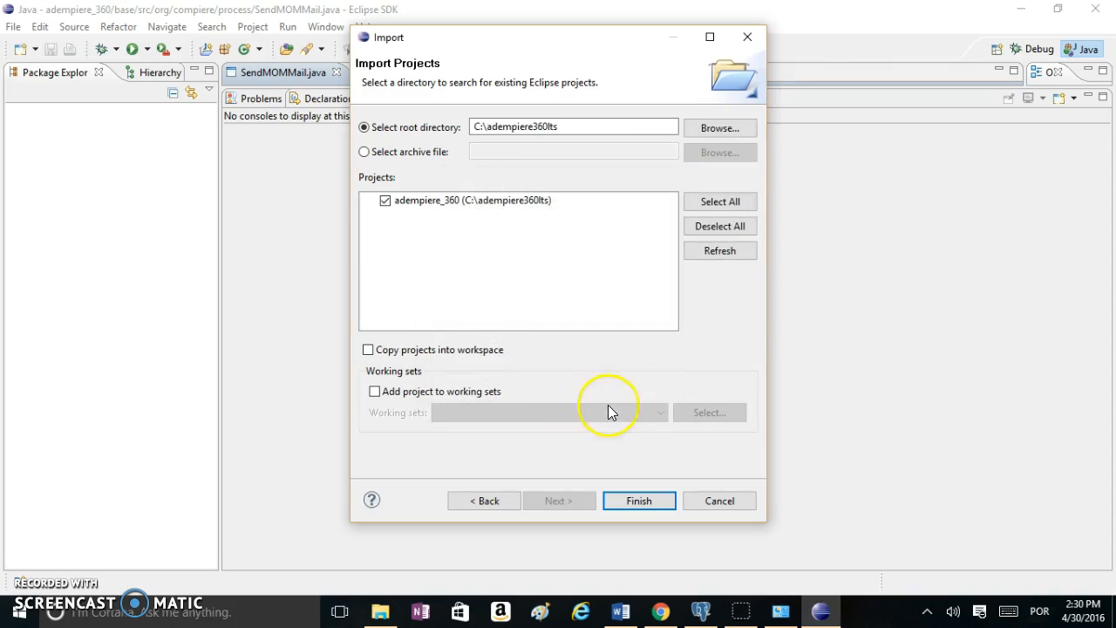
left_click(642, 504)
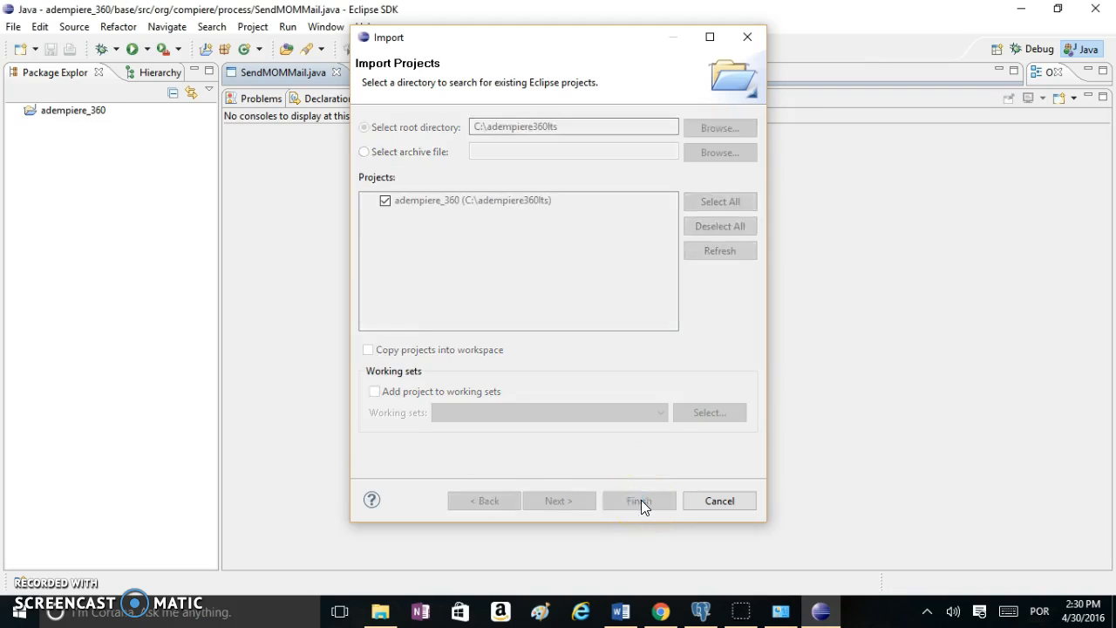
Give adempiere_360 project-specific Java Compiler compliance 1.6, accept the rebuild, and close Properties
right_click(71, 124)
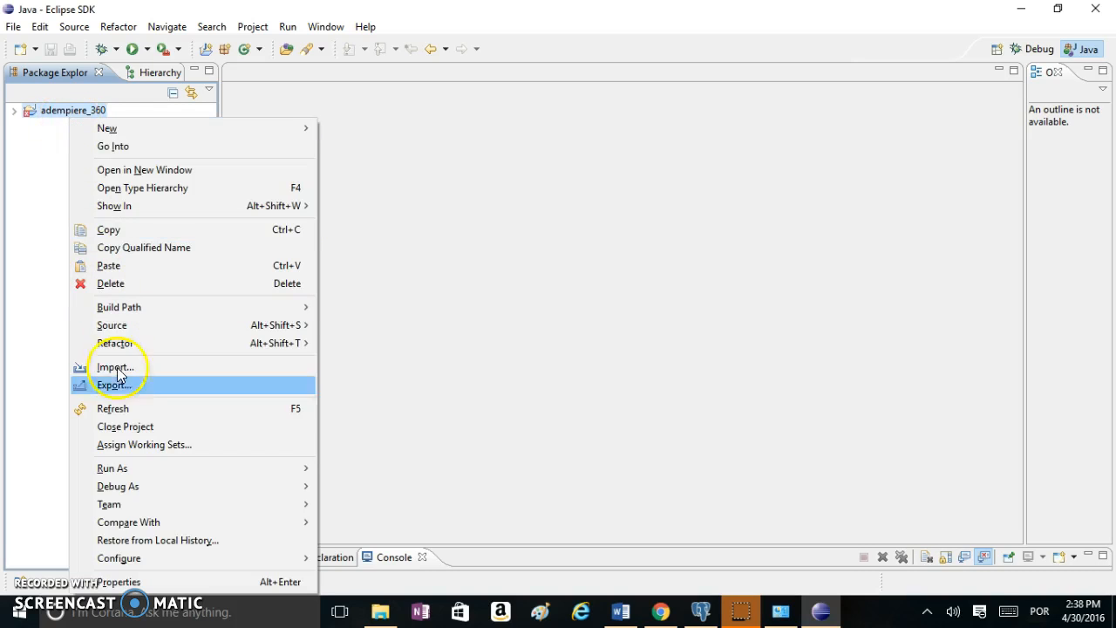
left_click(135, 582)
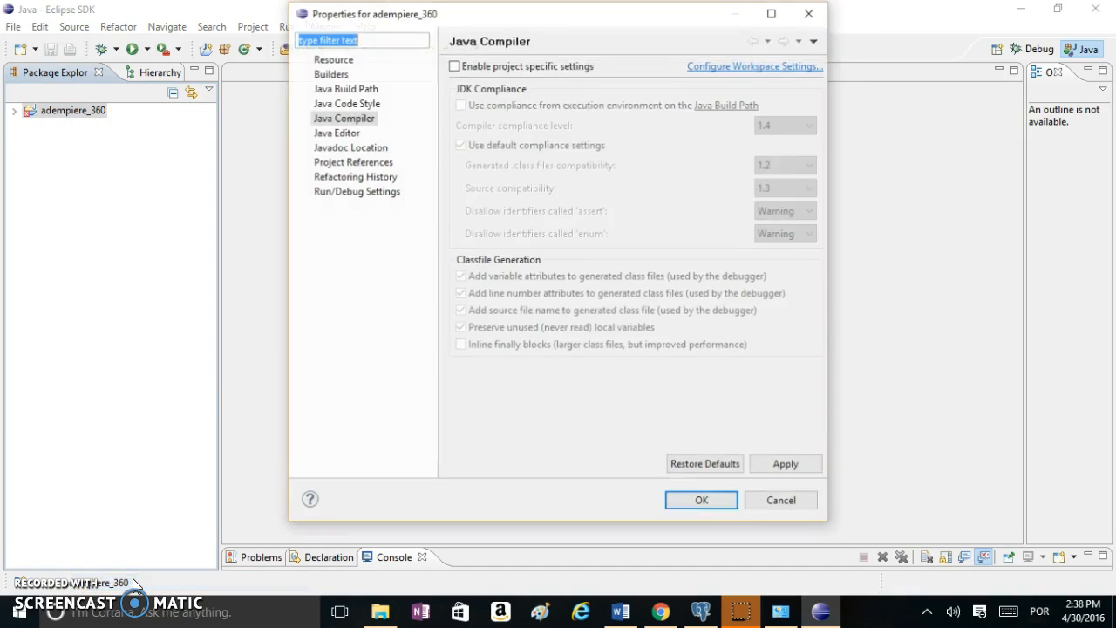
left_click(354, 126)
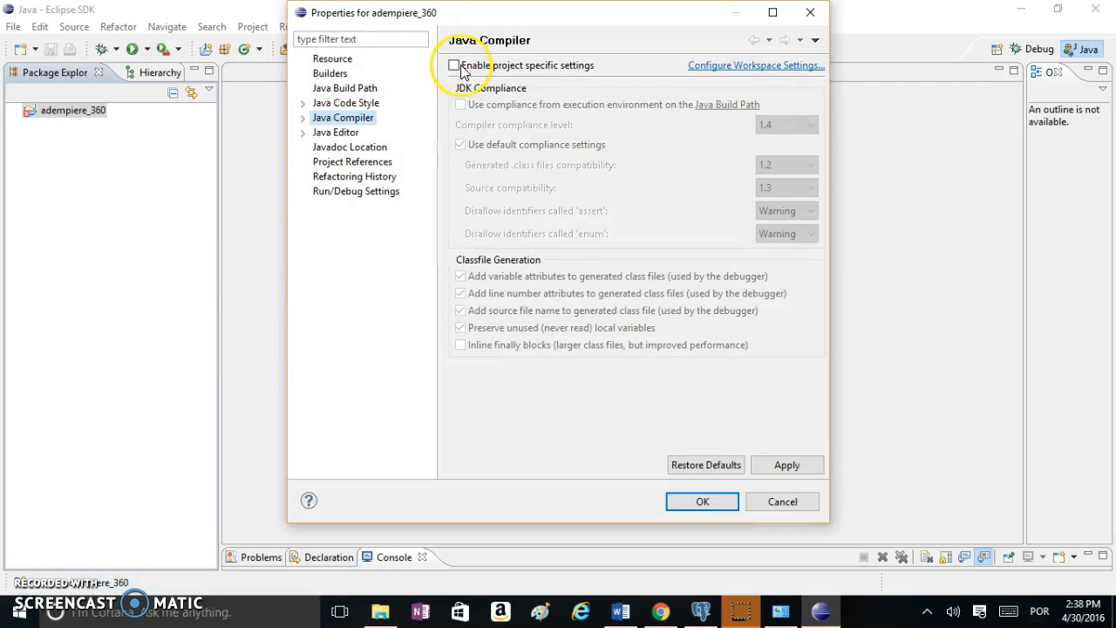
left_click(453, 65)
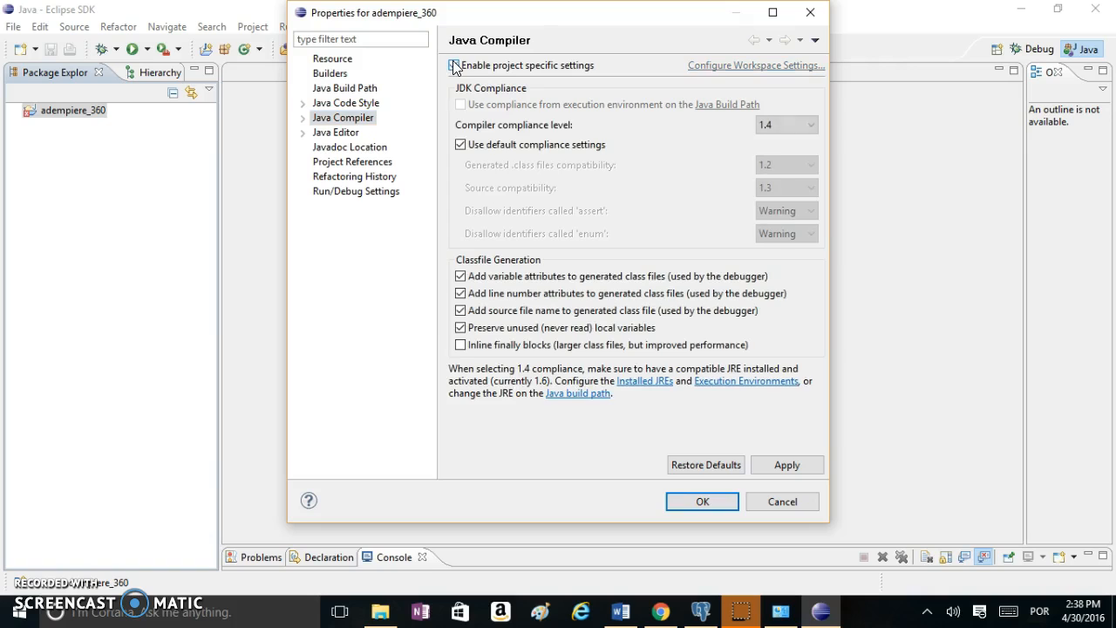
left_click(812, 126)
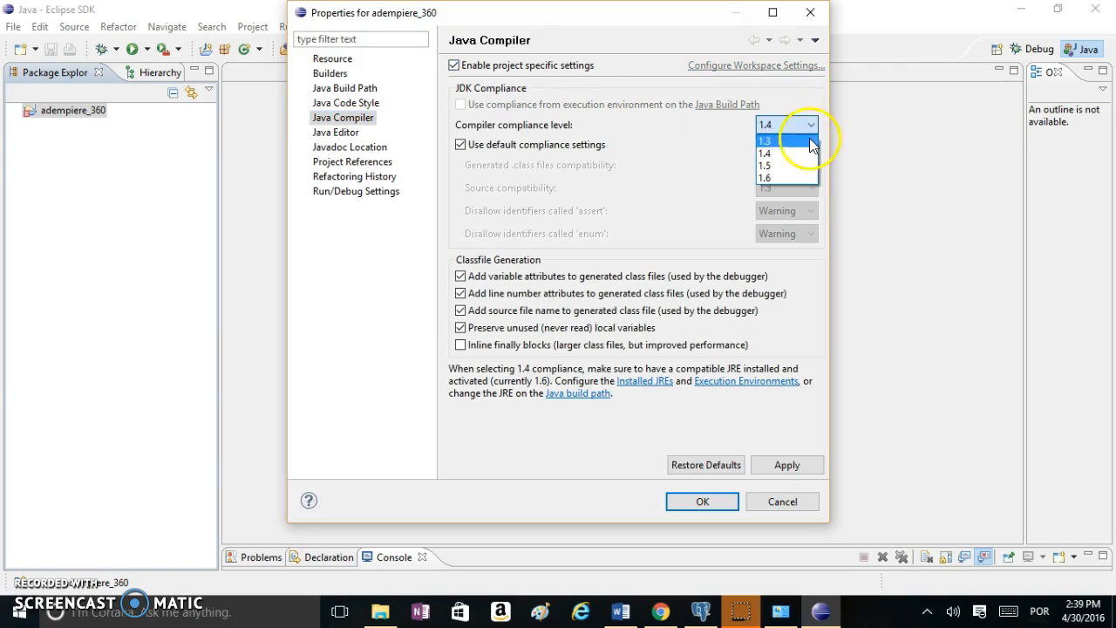
left_click(800, 176)
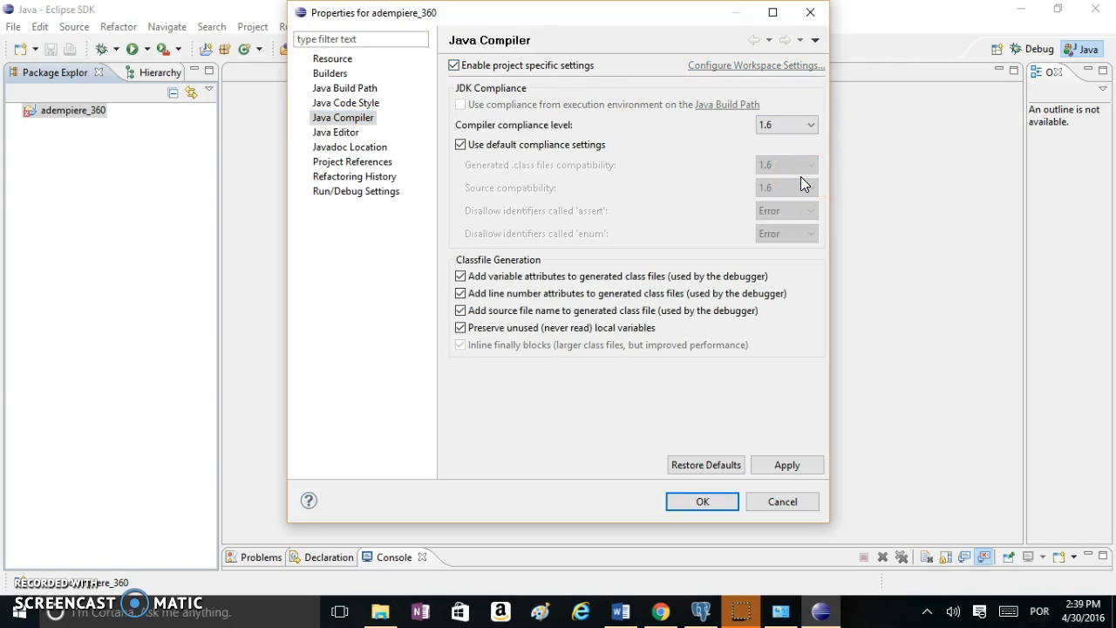
left_click(798, 465)
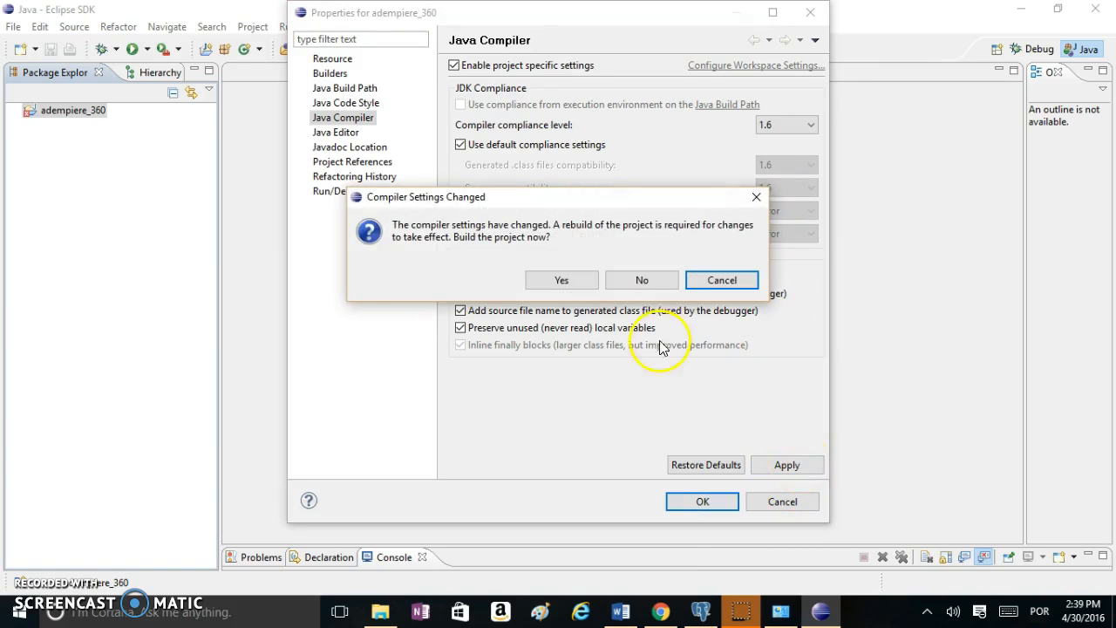
left_click(561, 280)
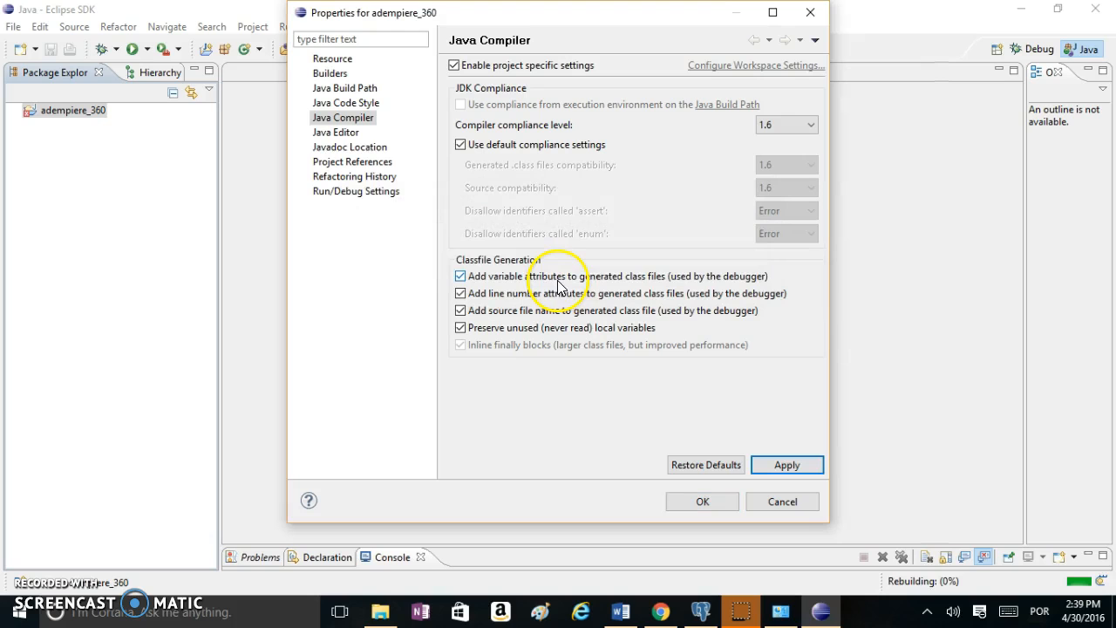
left_click(703, 502)
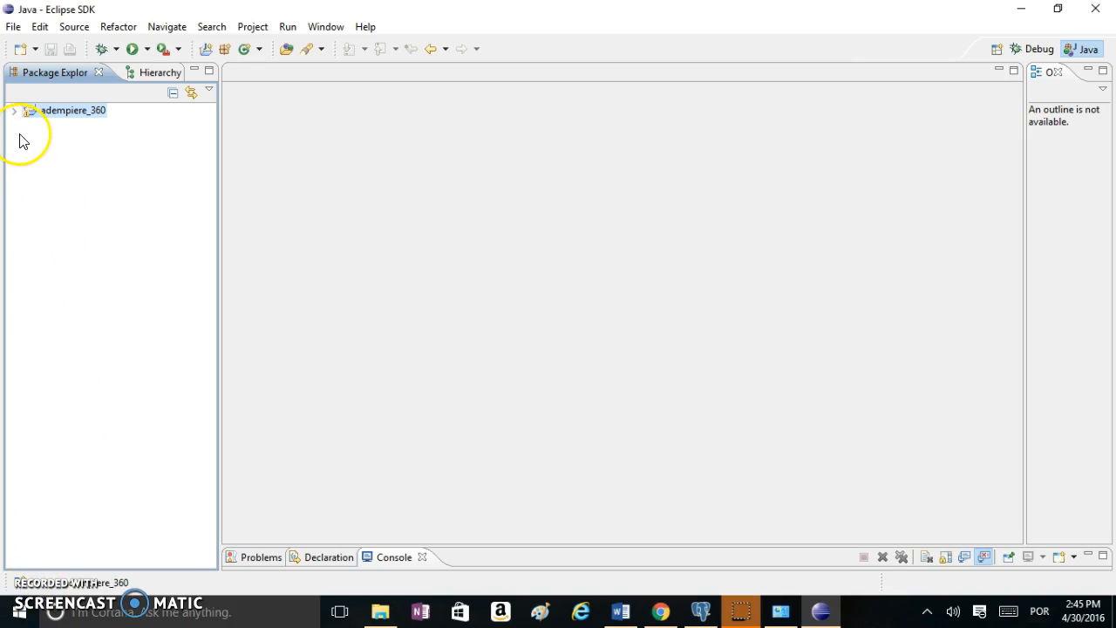
Expand adempiere_360 in Package Explorer and scroll down to utils_dev/build.xml
left_click(14, 112)
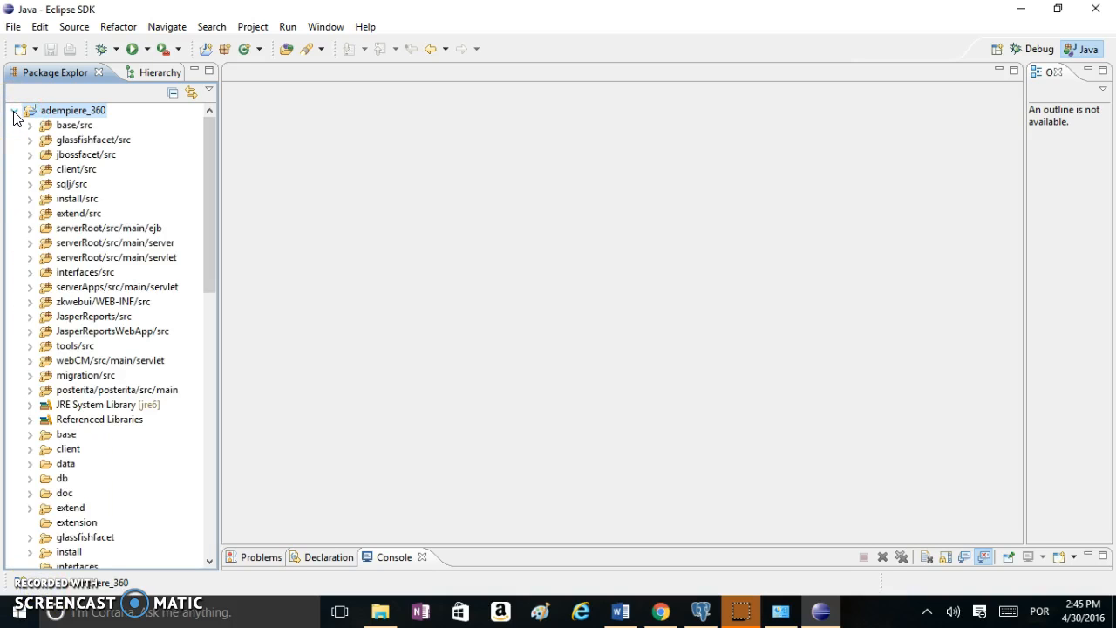
left_click_drag(210, 131, 204, 324)
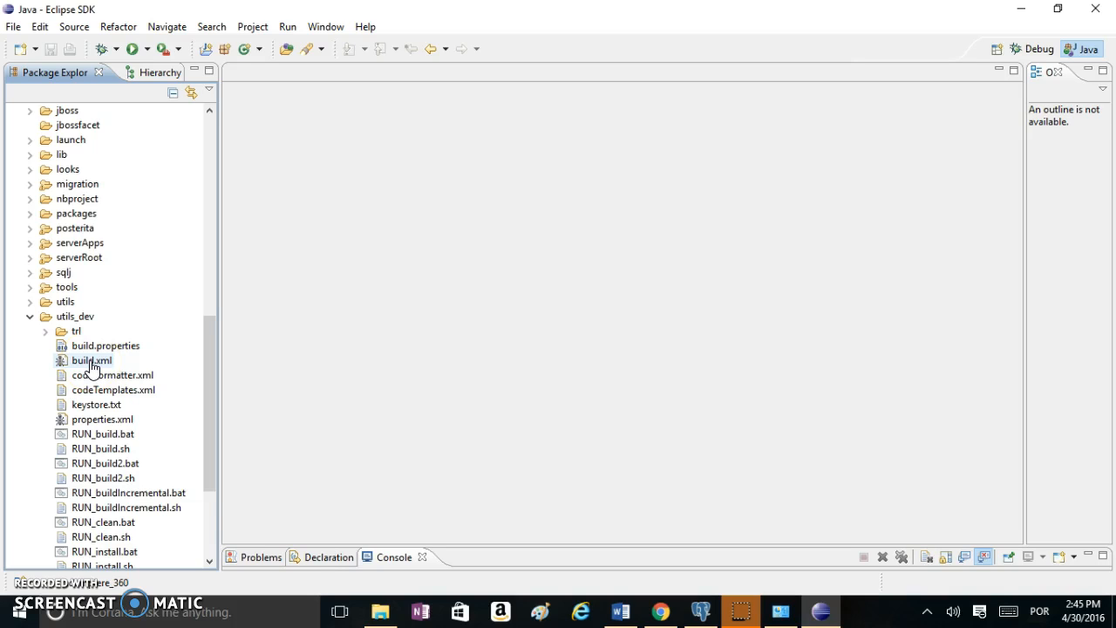
Run build.xml as an Ant Build and follow it to BUILD SUCCESSFUL in the enlarged Console
right_click(92, 366)
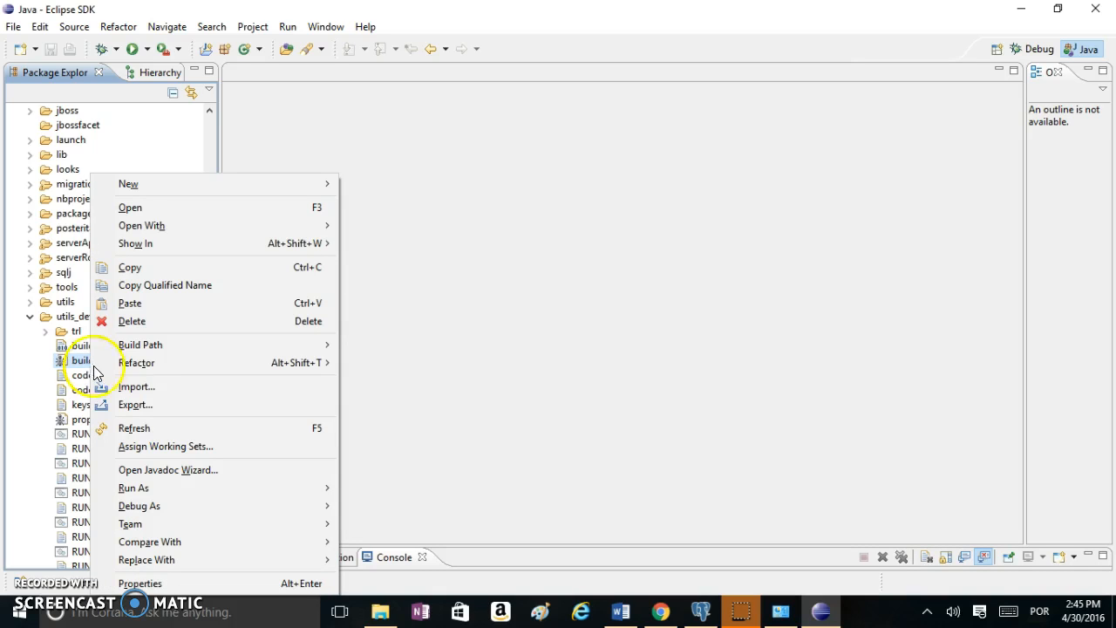
mouse_move(162, 494)
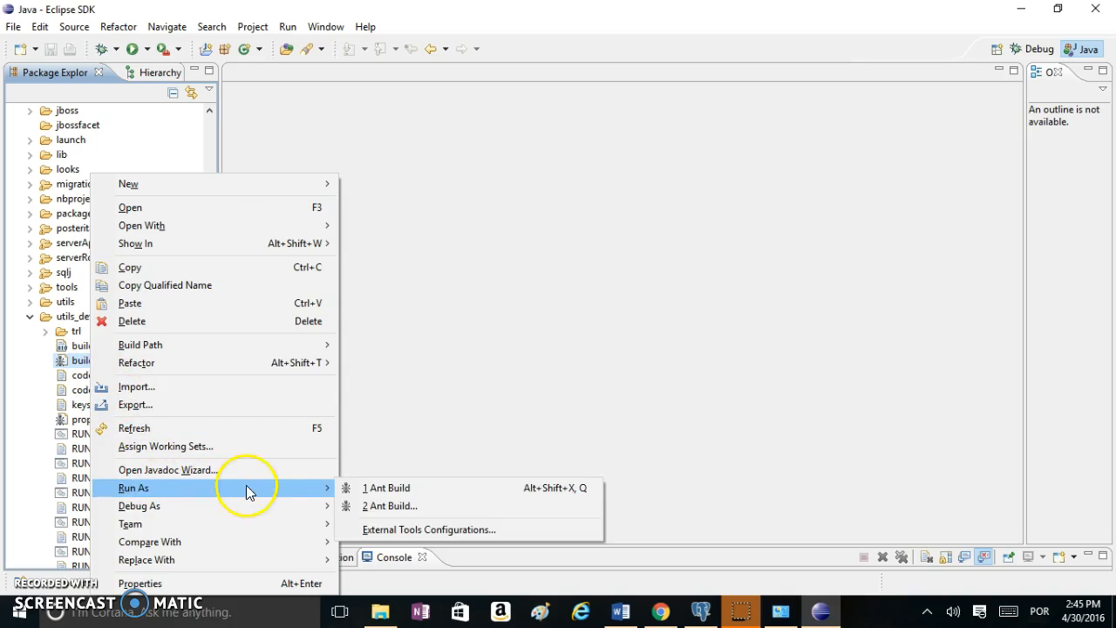
left_click(392, 490)
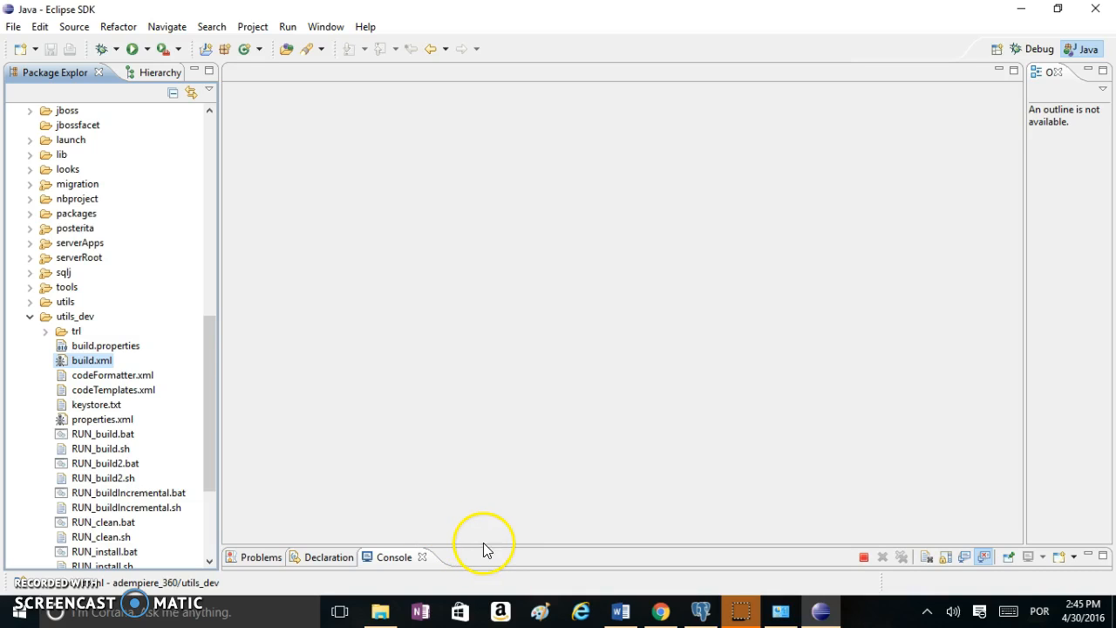
left_click_drag(496, 546, 530, 304)
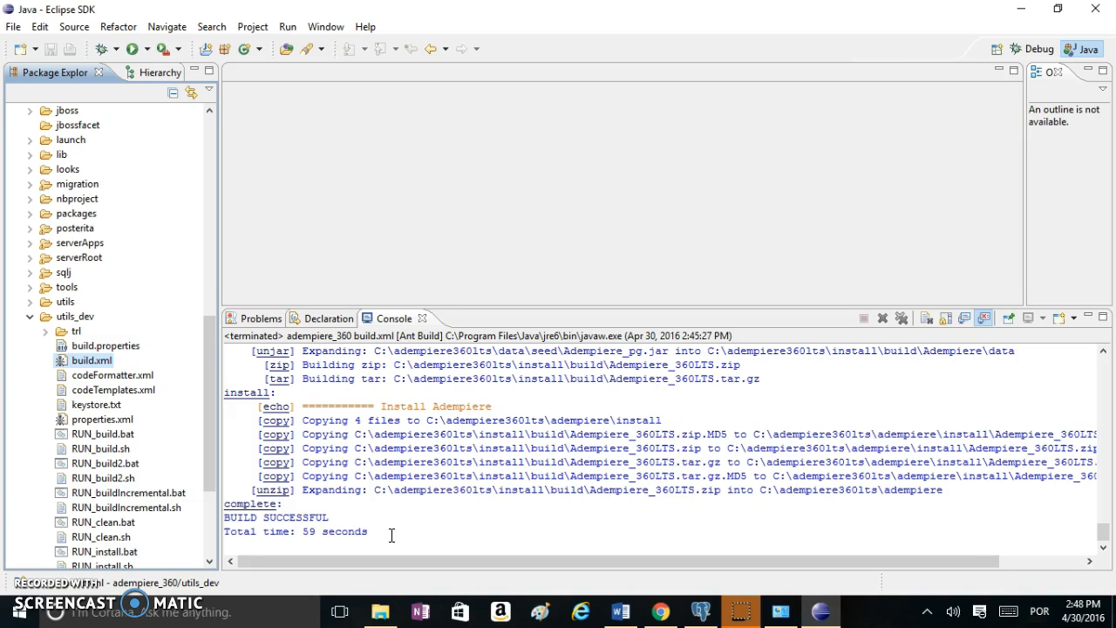
left_click(378, 608)
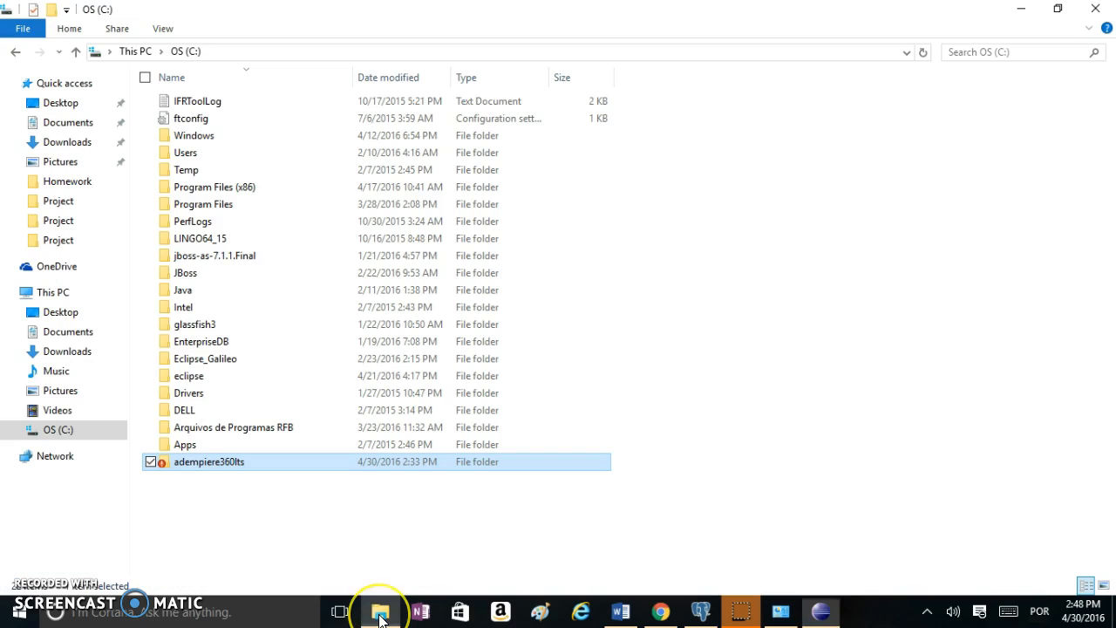
Copy the Adempiere folder from C:\adempiere360lts\adempiere
double_click(197, 464)
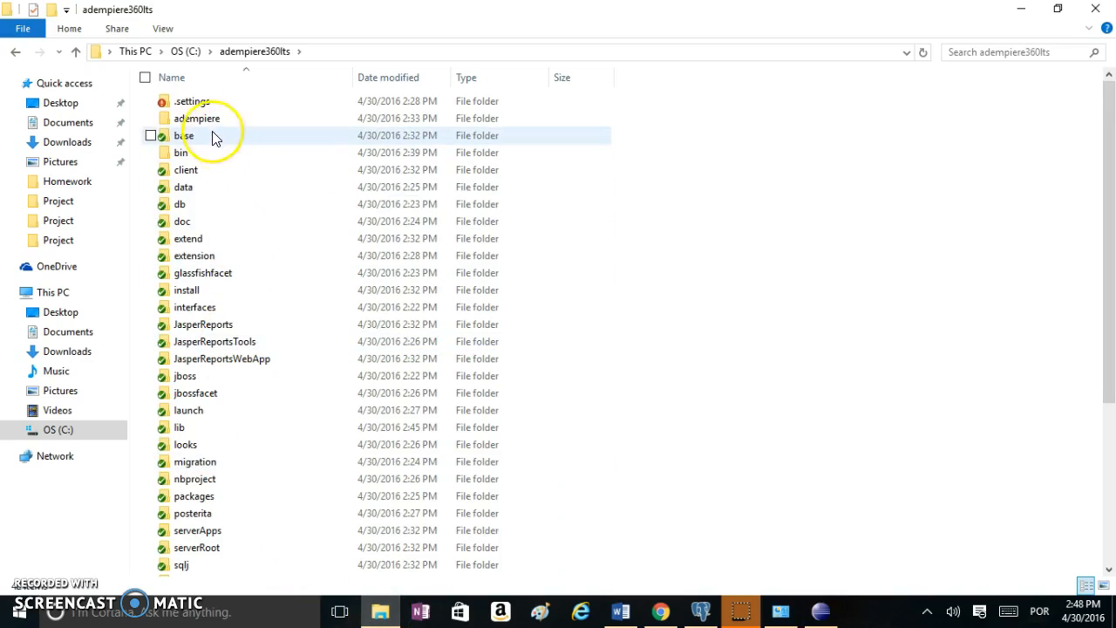
double_click(199, 120)
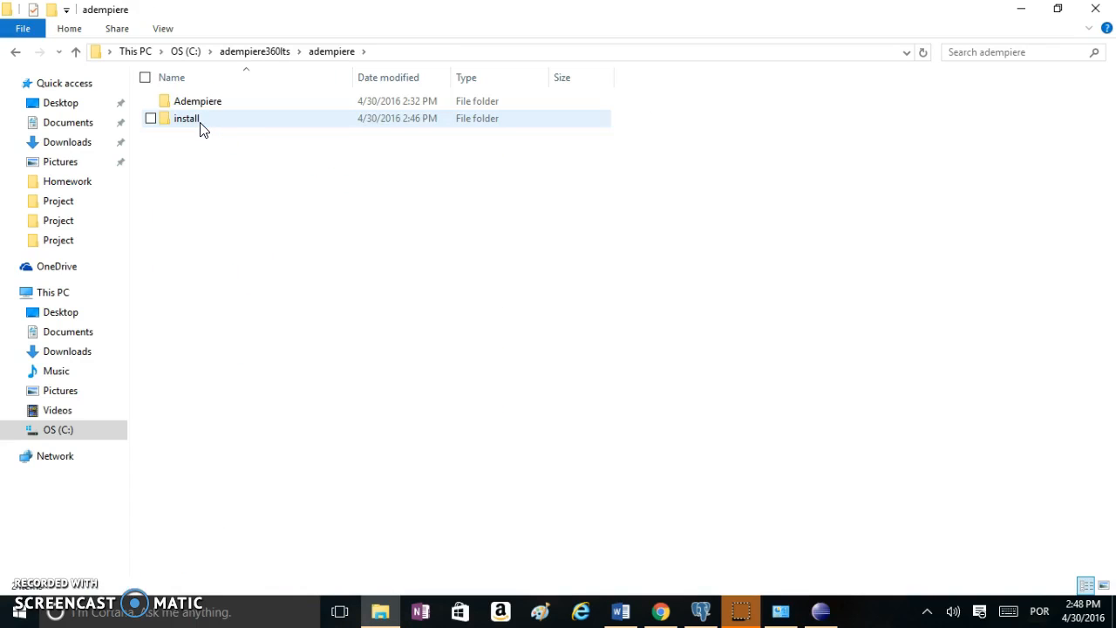
right_click(224, 103)
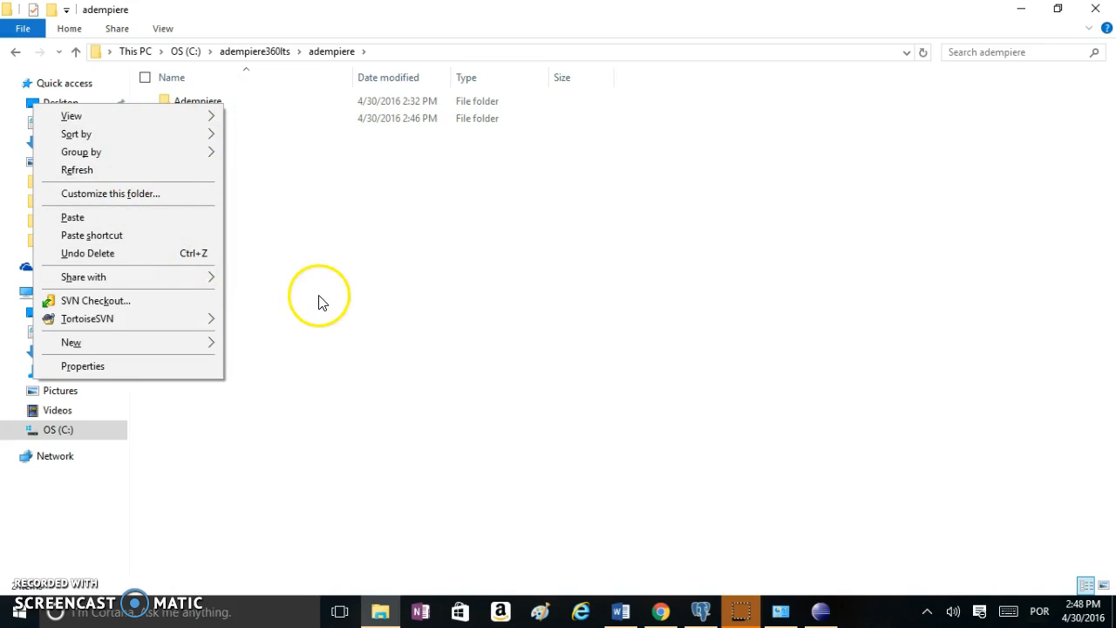
left_click(319, 302)
left_click(209, 106)
right_click(207, 102)
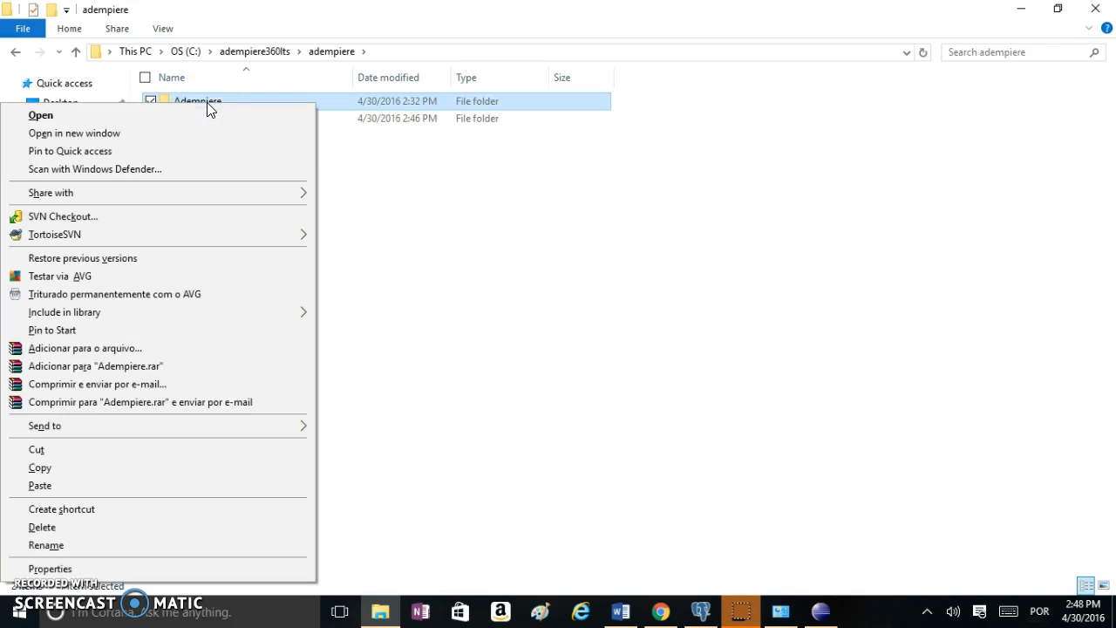
left_click(136, 471)
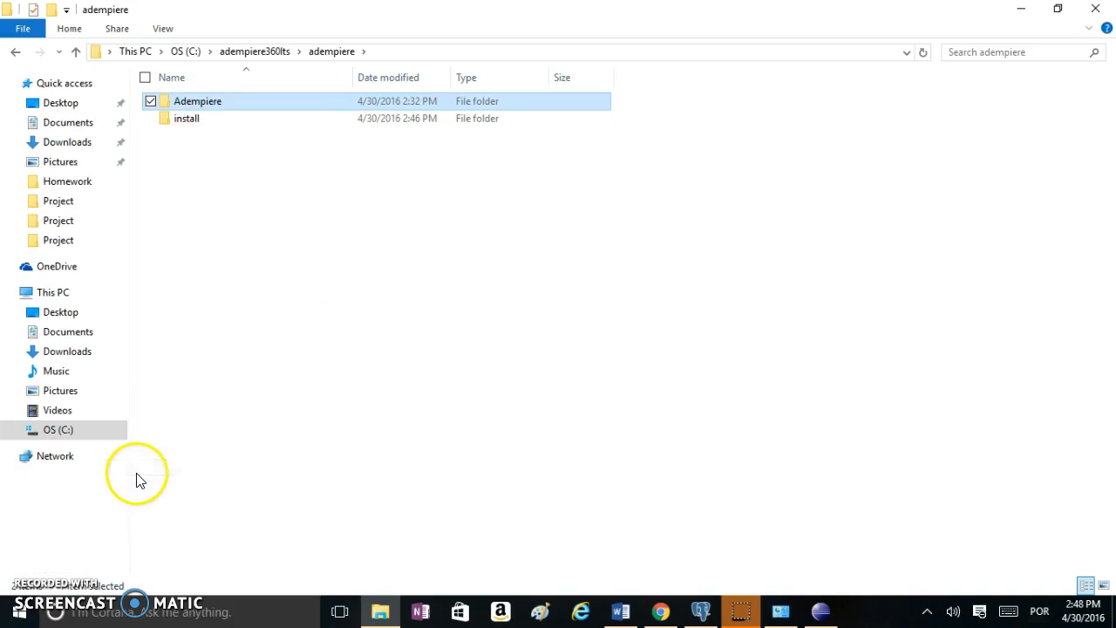
Paste the Adempiere folder into the root of drive C:
left_click(195, 54)
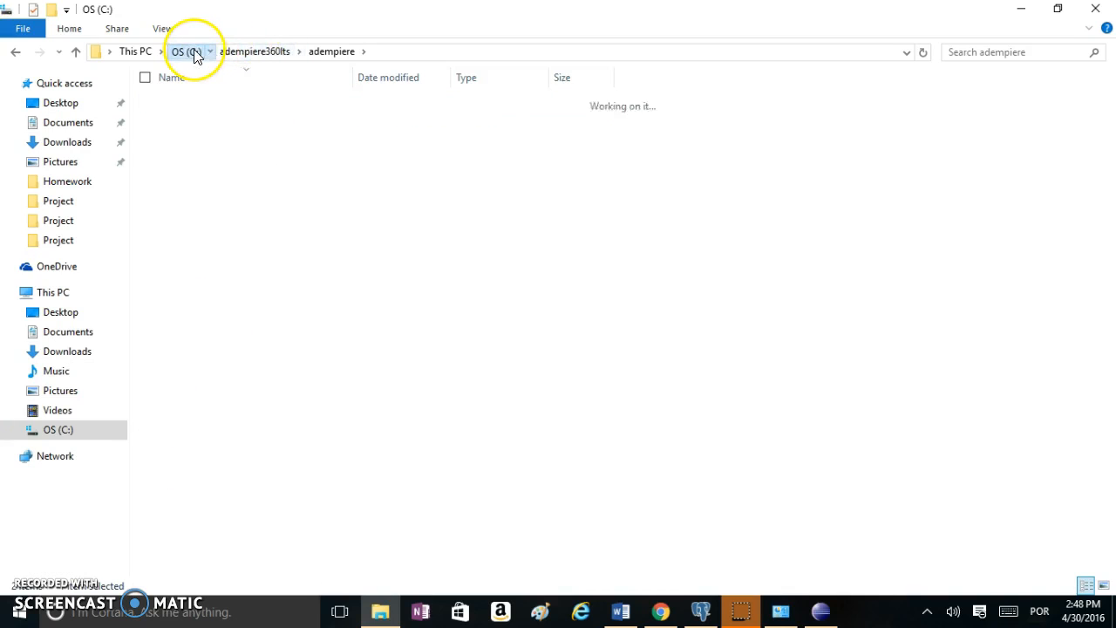
right_click(267, 515)
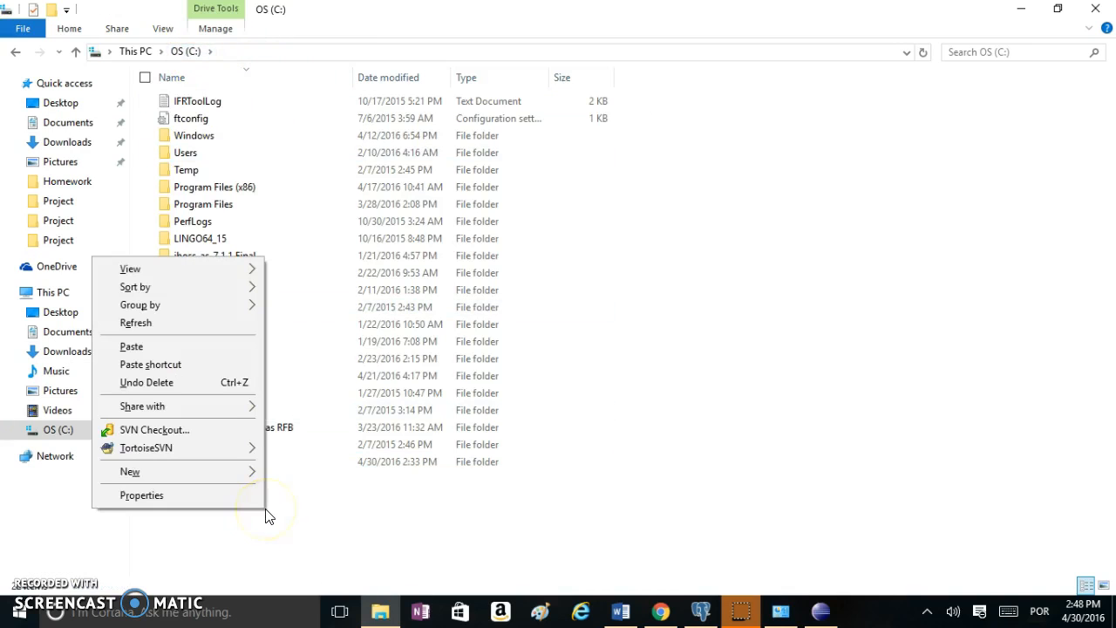
left_click(136, 347)
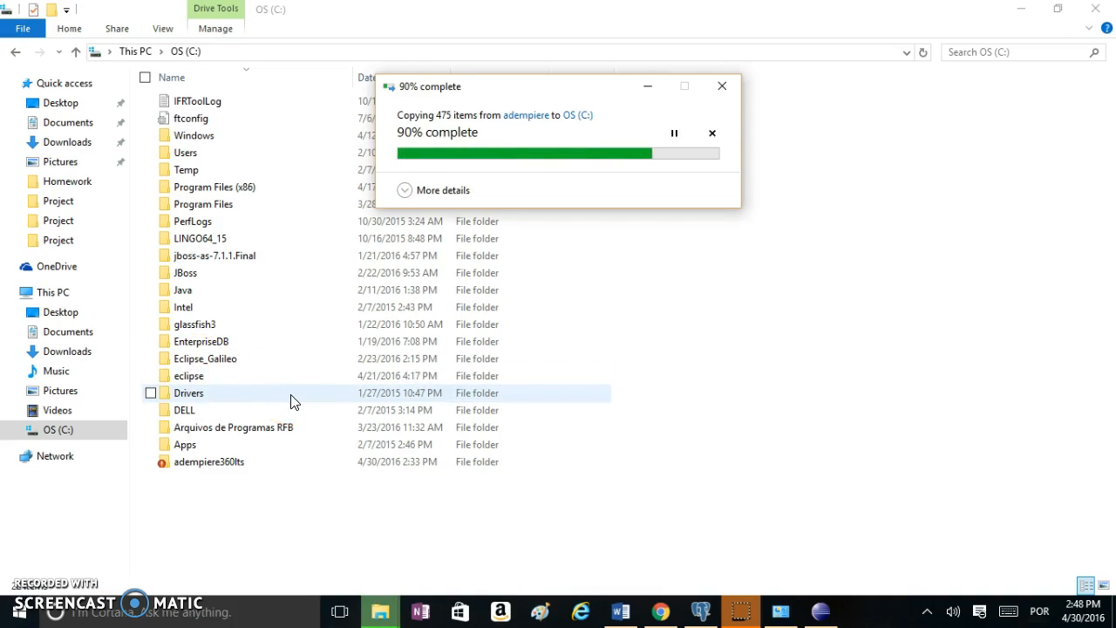
left_click(231, 513)
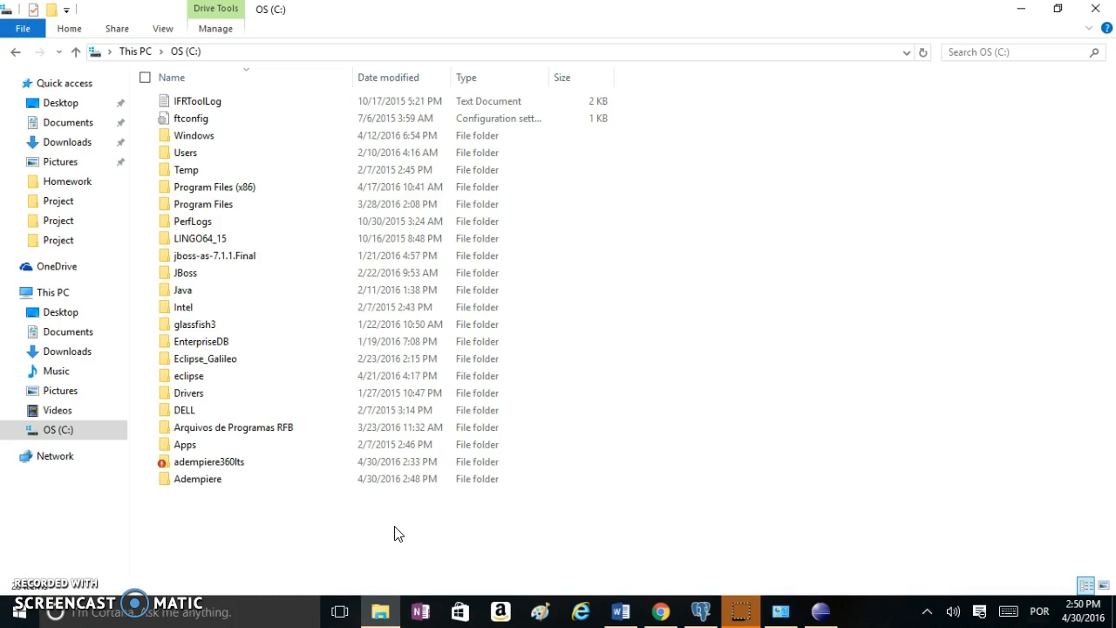
left_click(703, 615)
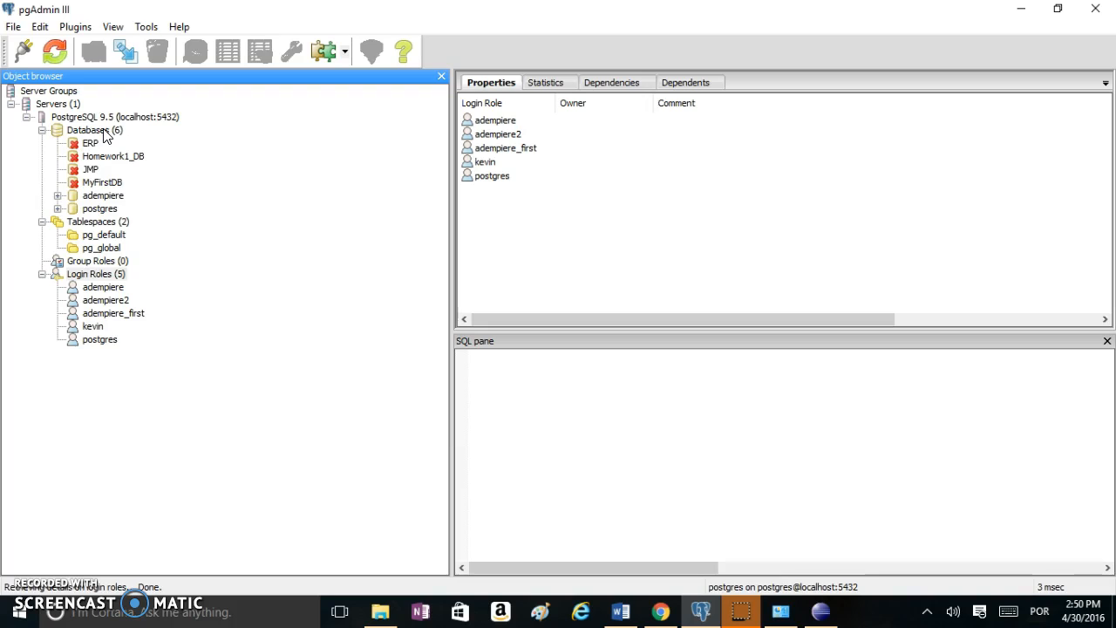
Create a new PostgreSQL database named adempiere3, owned by postgres, in pgAdmin III
right_click(103, 135)
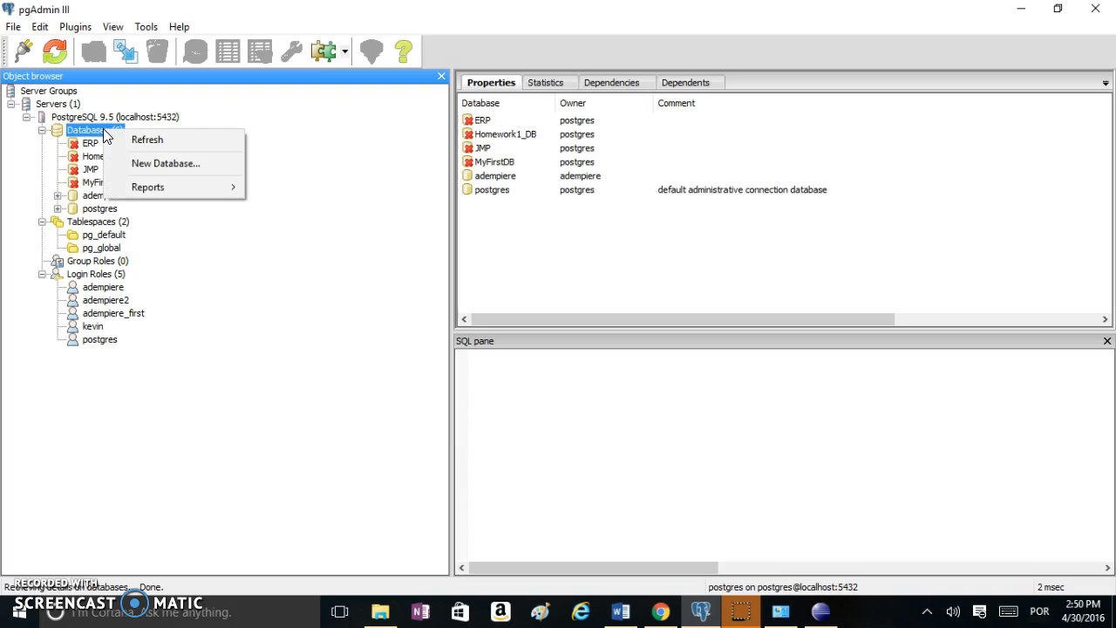
left_click(165, 163)
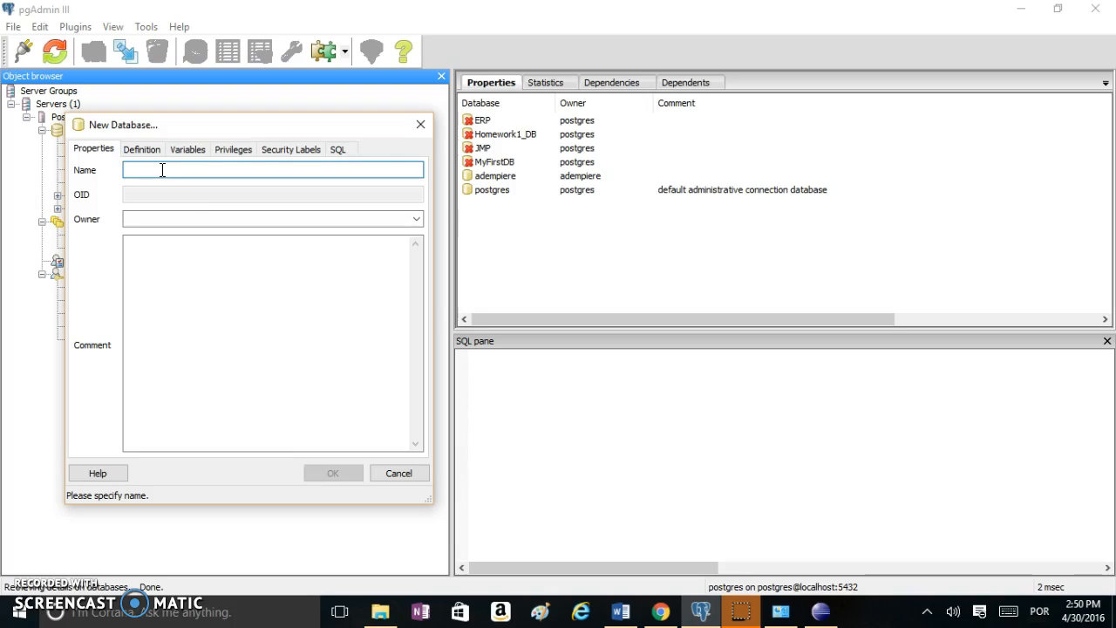
type("ad")
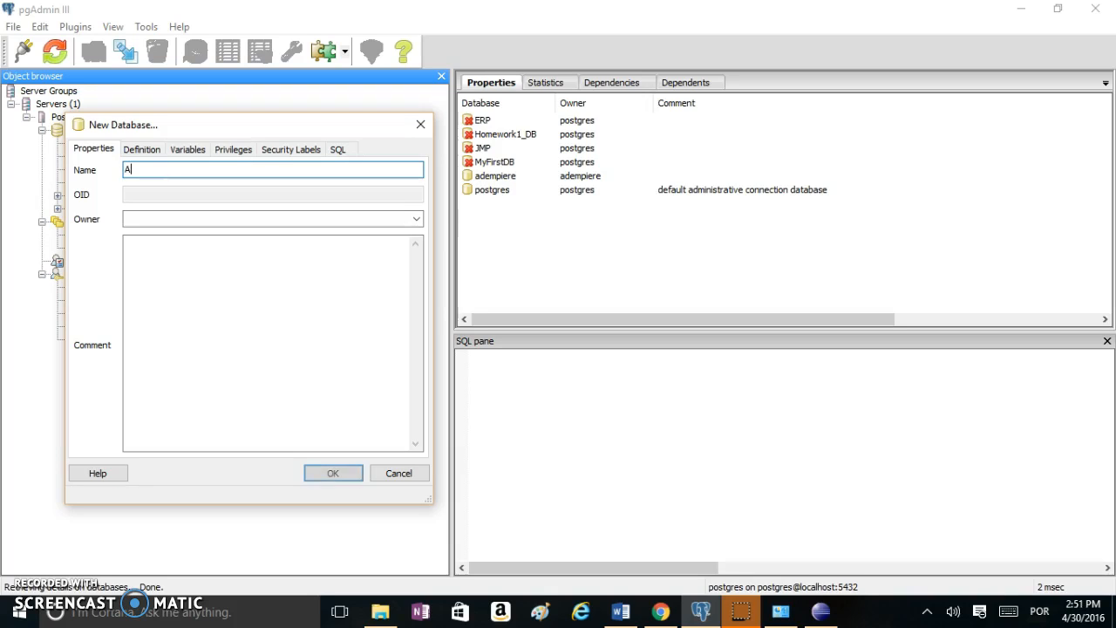
key("BackSpace")
key("BackSpace")
type("adempiere3")
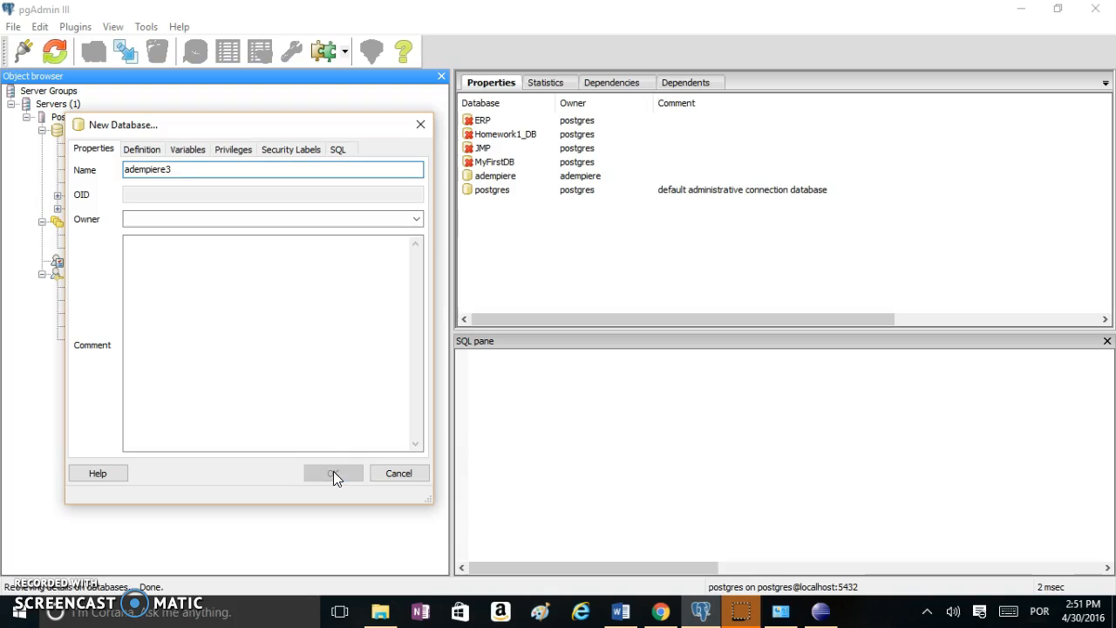
left_click(392, 374)
left_click(374, 367)
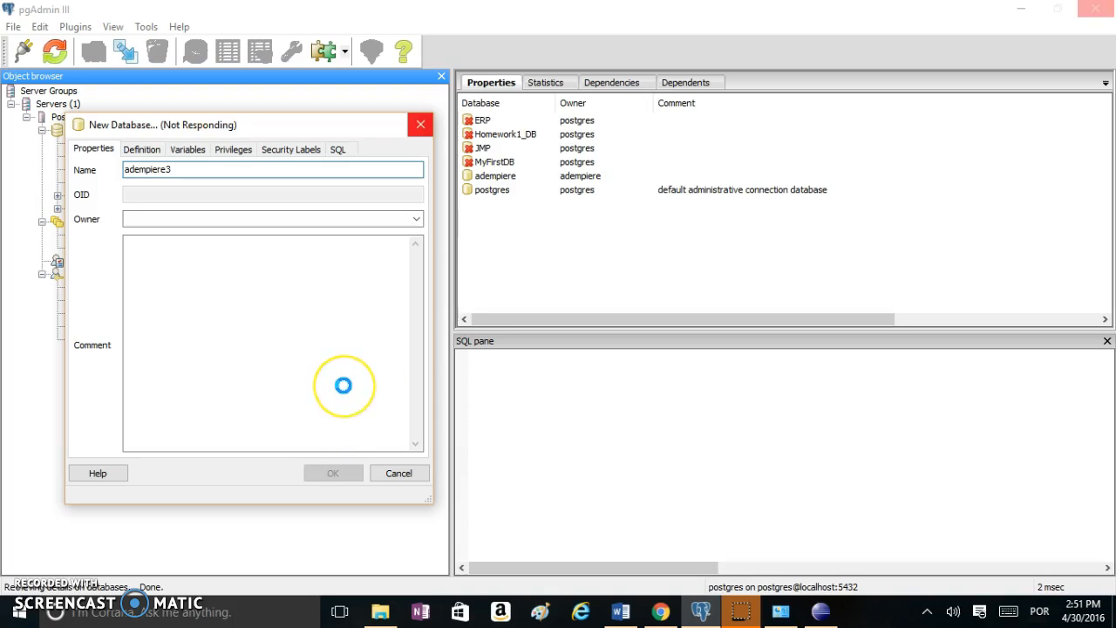
left_click(323, 385)
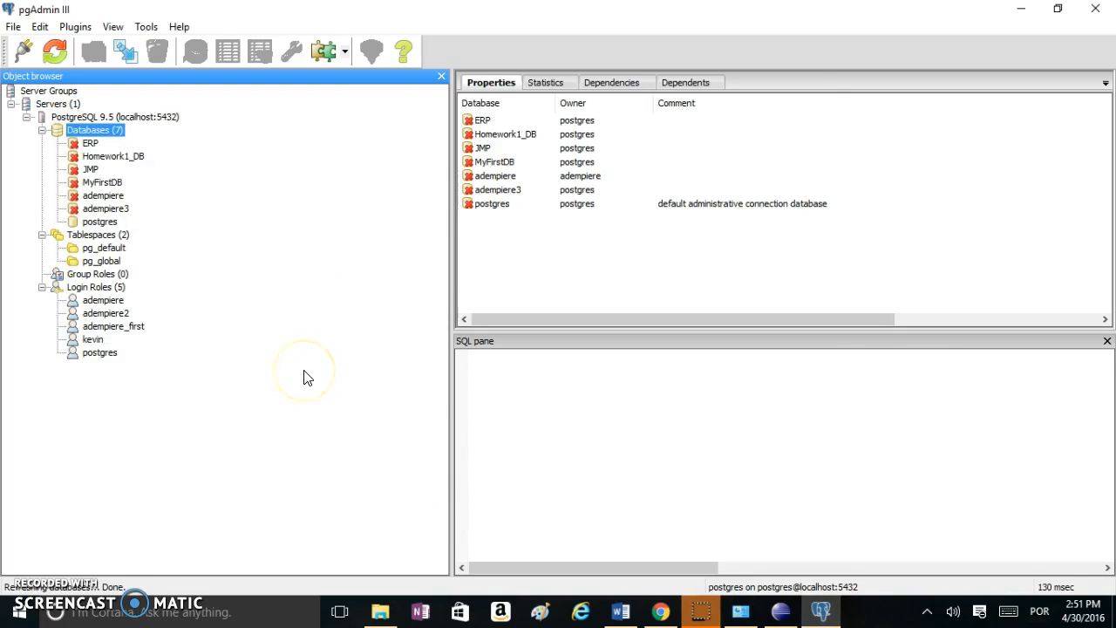
left_click(273, 306)
Start a new login role named adem and enter and confirm its password
left_click(75, 290)
right_click(76, 293)
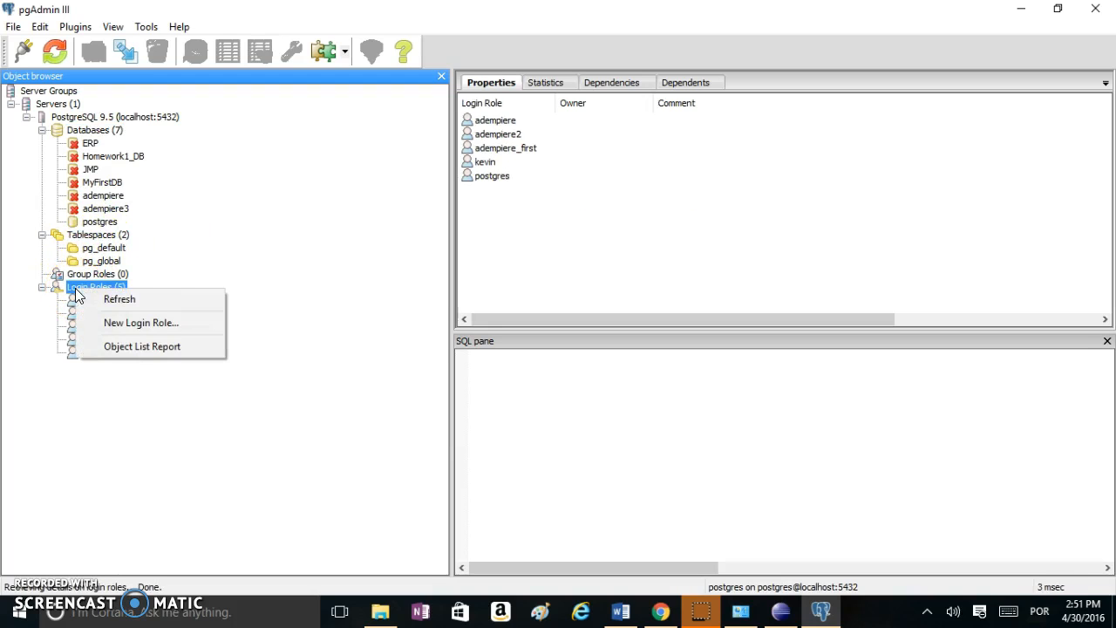
left_click(119, 324)
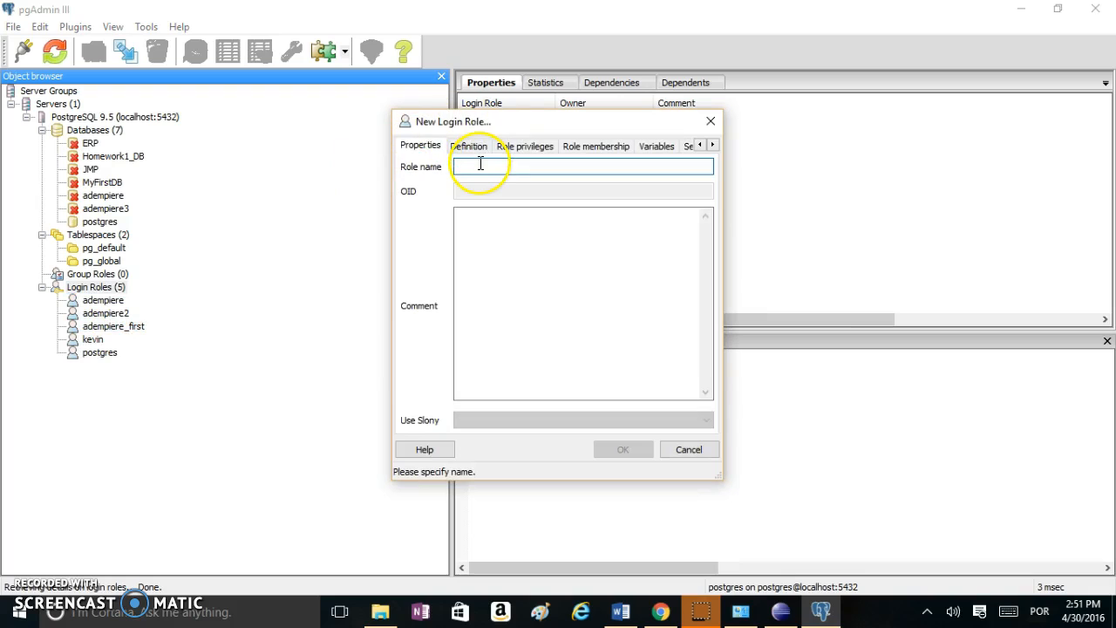
type("adempiere")
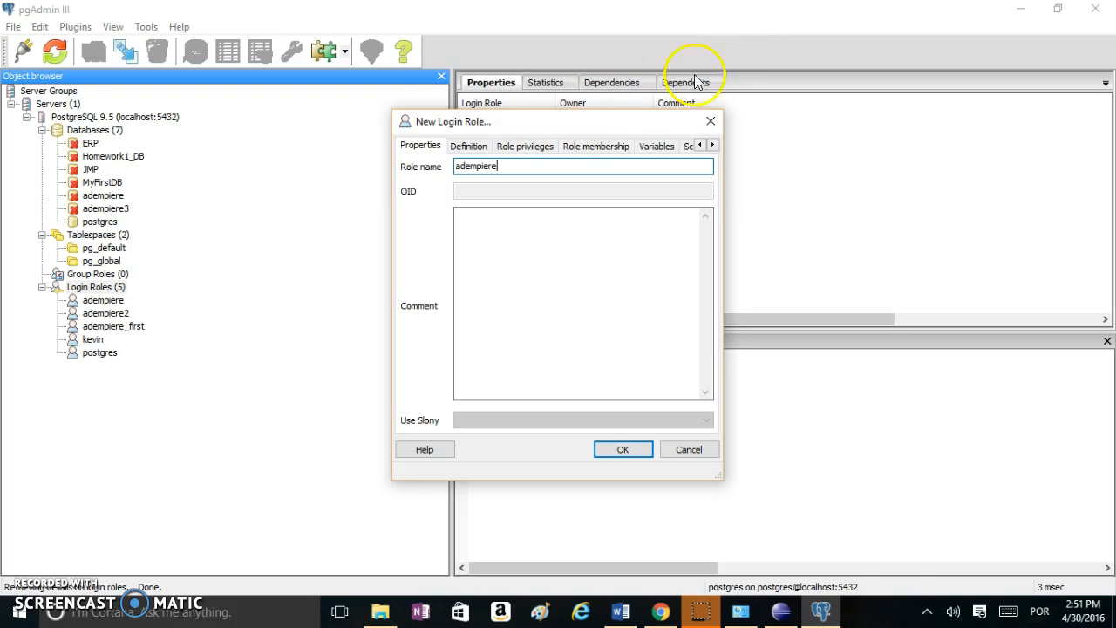
left_click(468, 147)
left_click(491, 168)
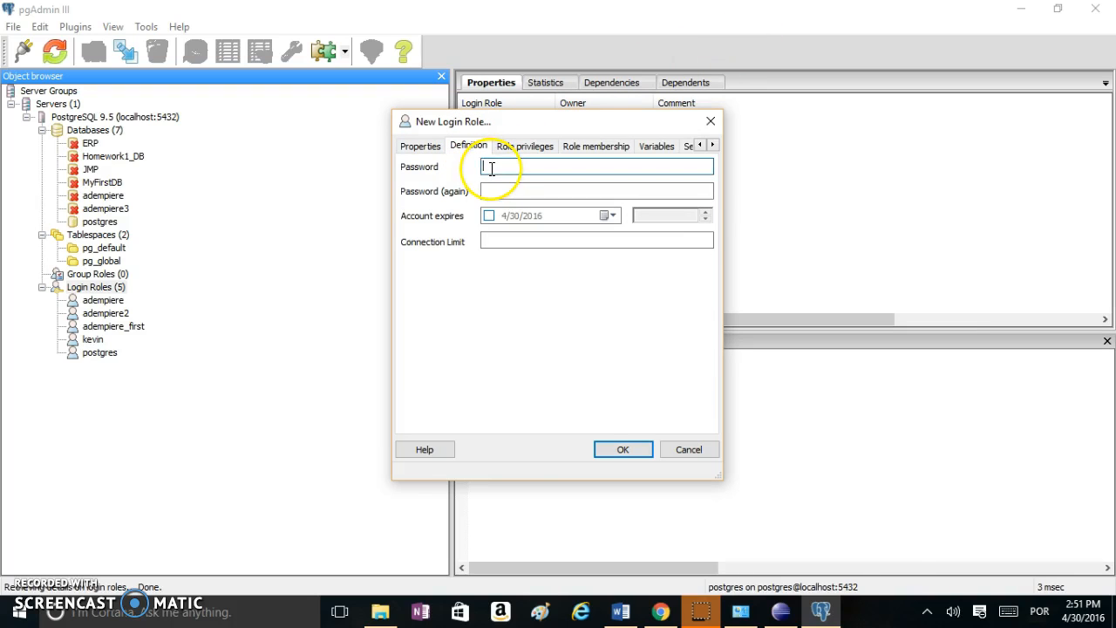
type("a")
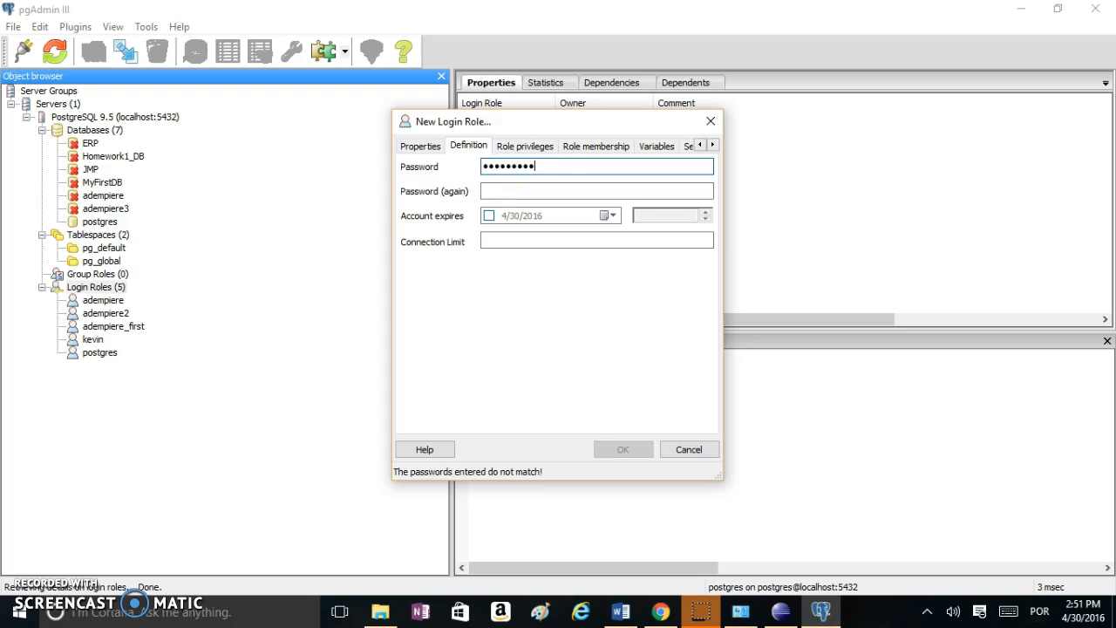
left_click(582, 190)
type("•••••")
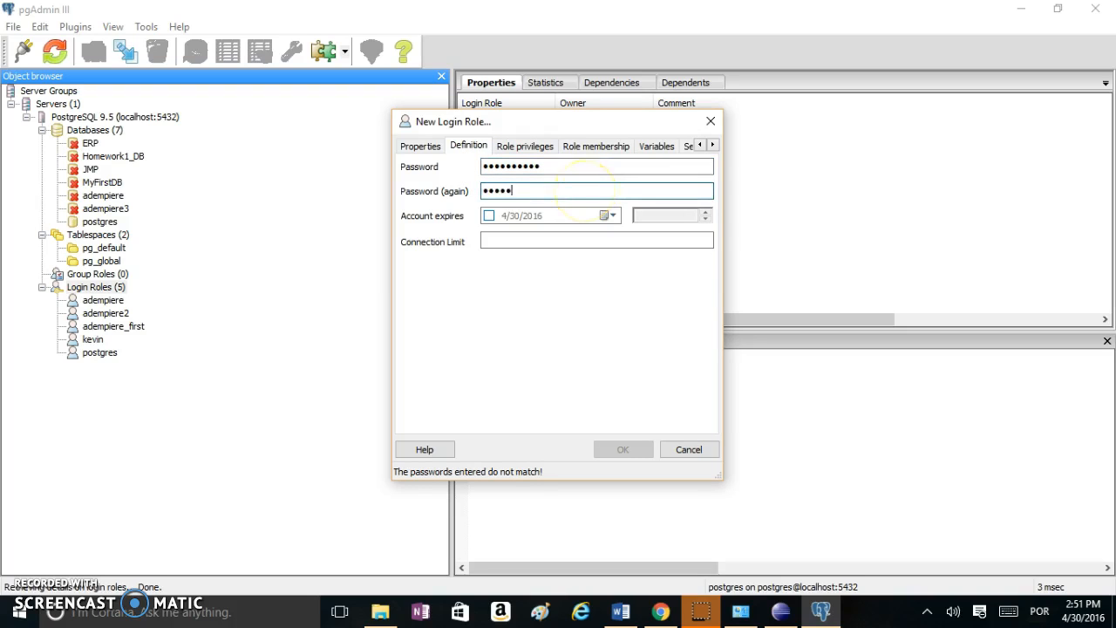
type("•")
Abandon the login role after the 'role already exists' error, then collapse Login Roles
left_click(613, 449)
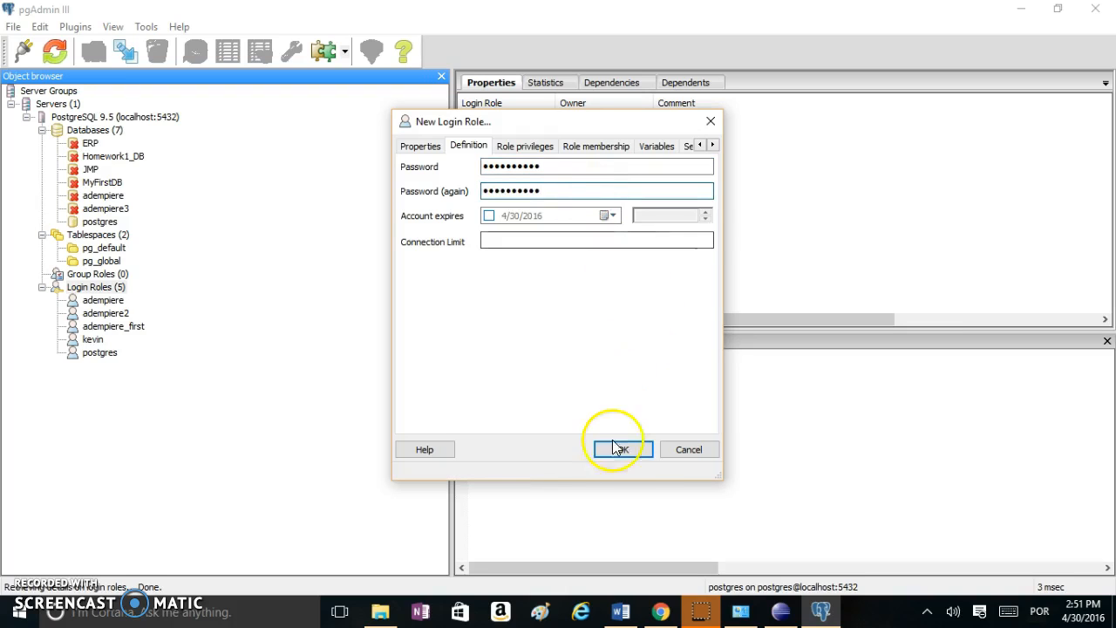
left_click(632, 366)
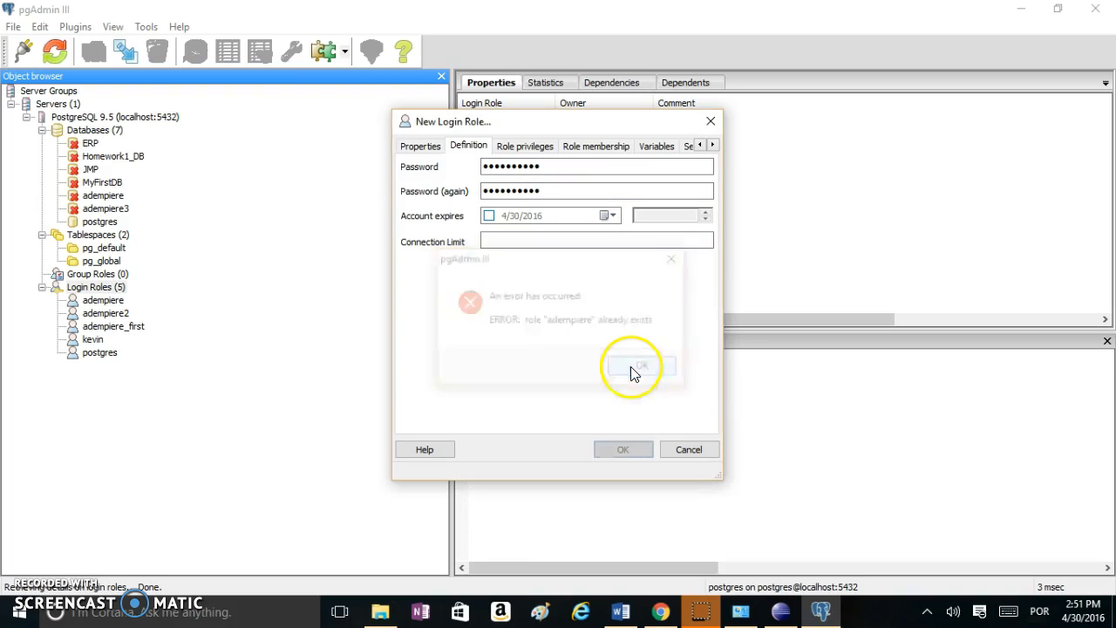
left_click(688, 450)
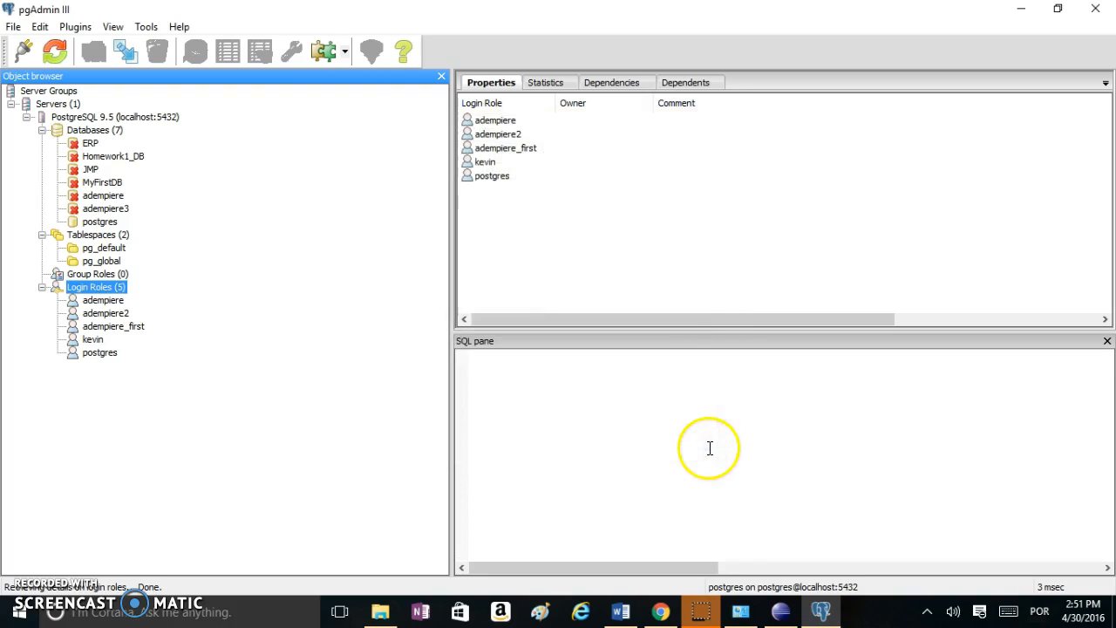
left_click(42, 288)
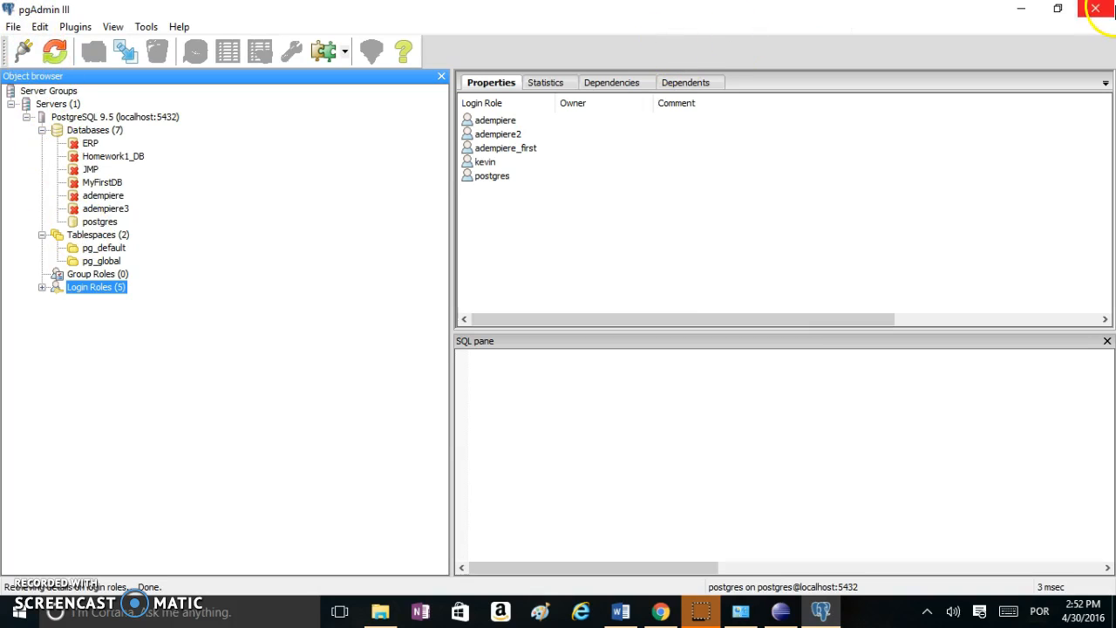
Reopen pgAdmin, connect the PostgreSQL 9.5 server and inspect the adempiere database's properties
left_click(1100, 8)
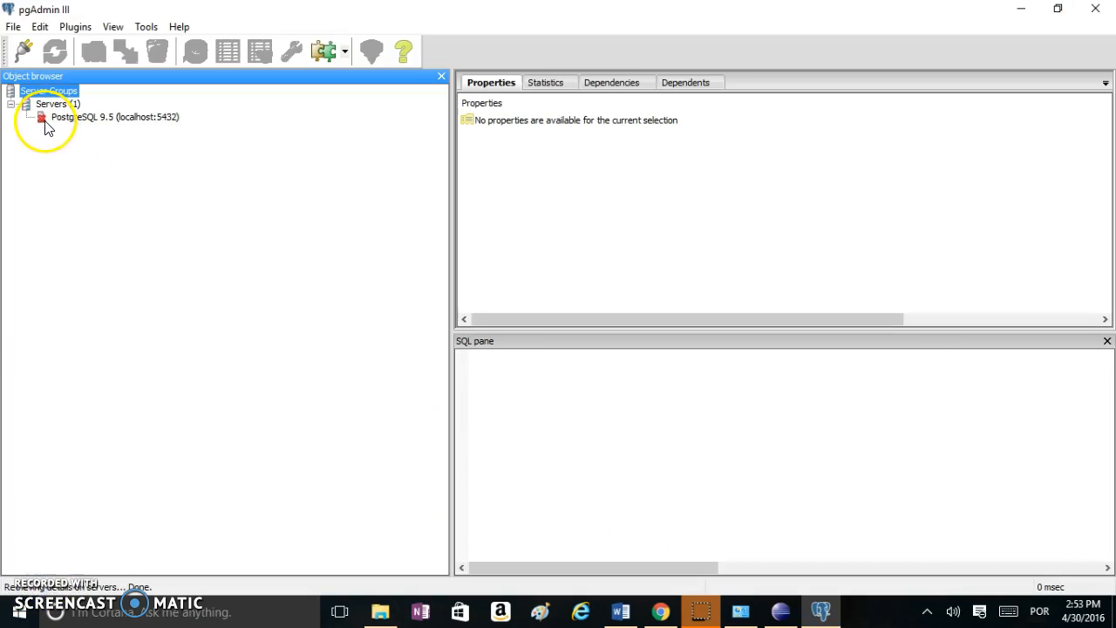
double_click(62, 122)
left_click(42, 130)
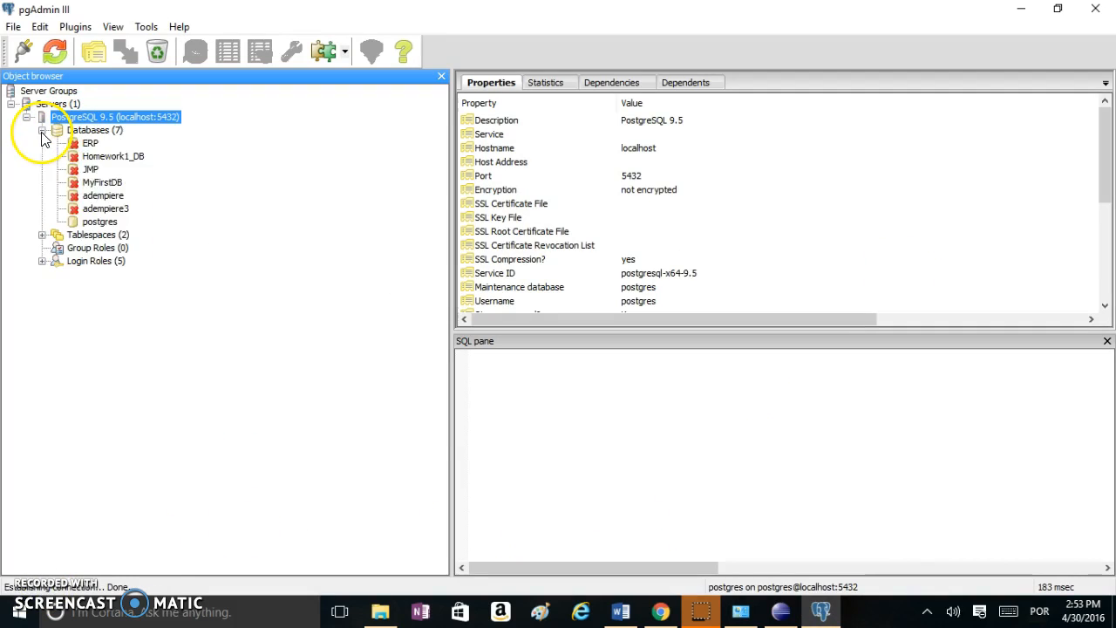
left_click(105, 199)
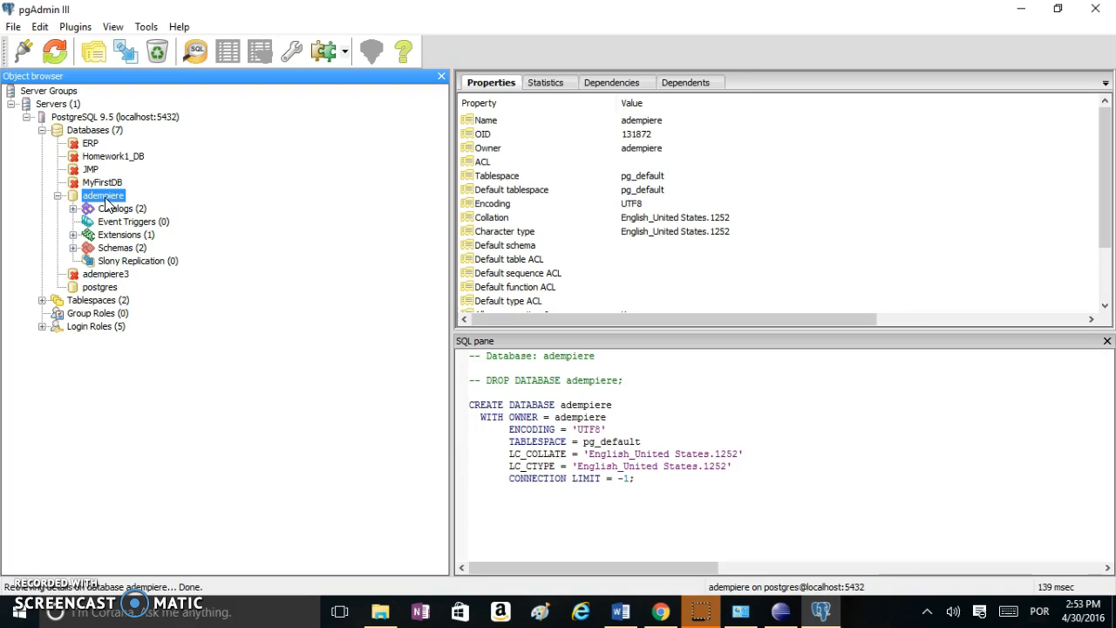
left_click(380, 612)
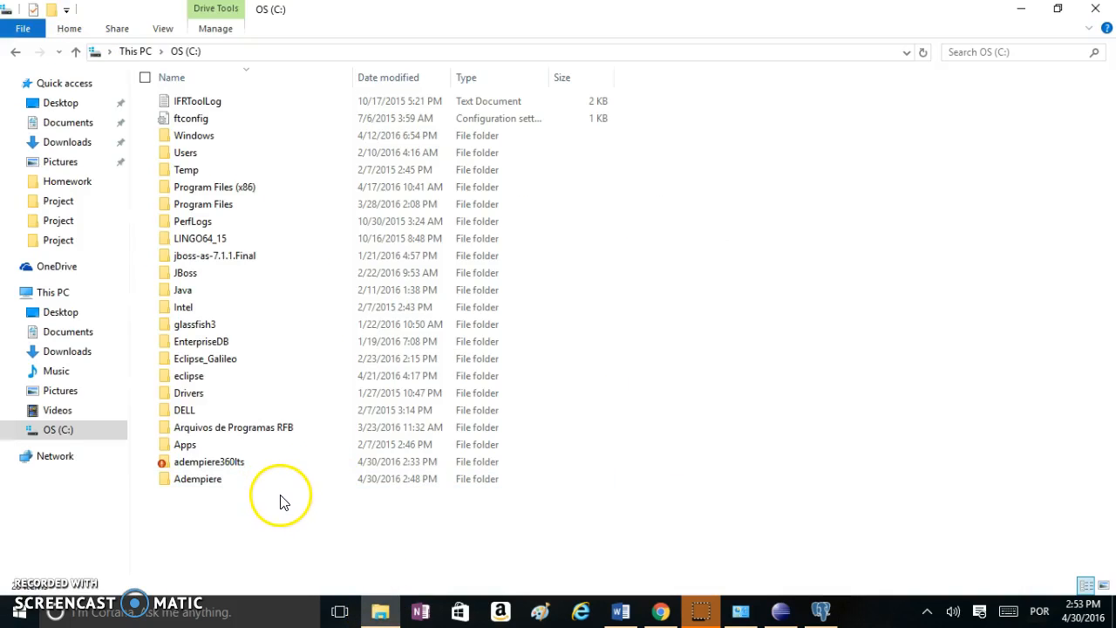
Open the C:\Adempiere folder and copy its path from the address bar
left_click(218, 479)
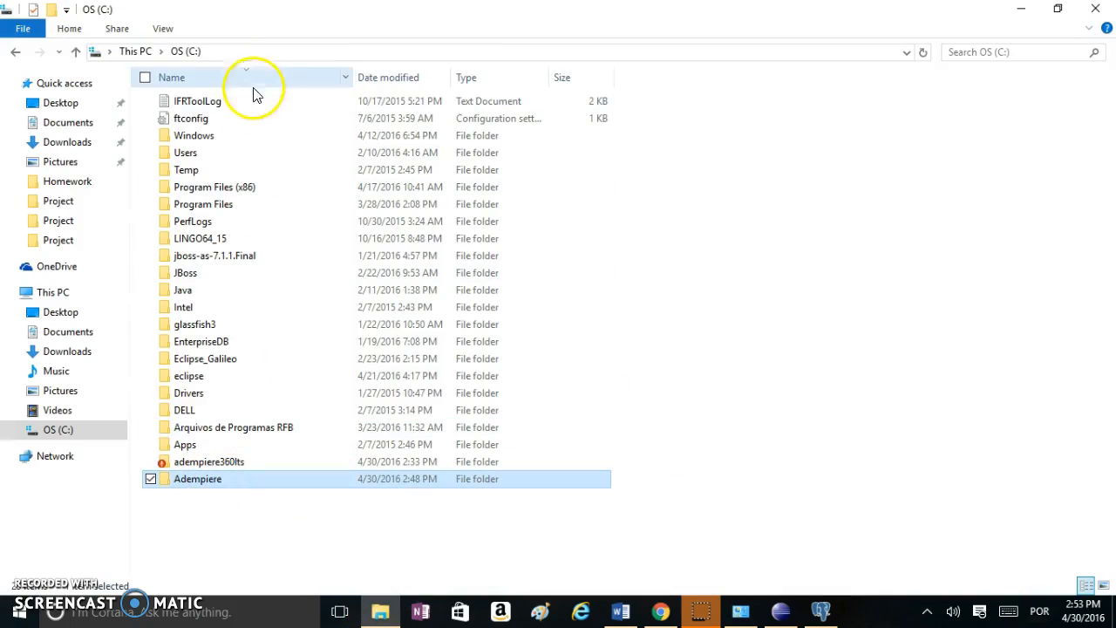
left_click(233, 52)
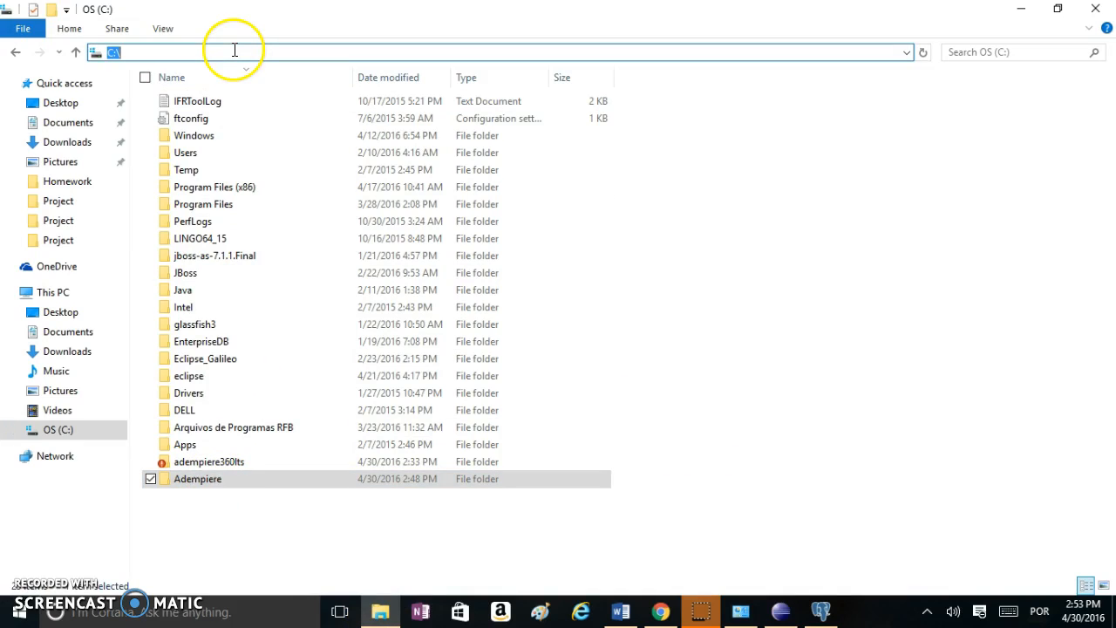
double_click(192, 485)
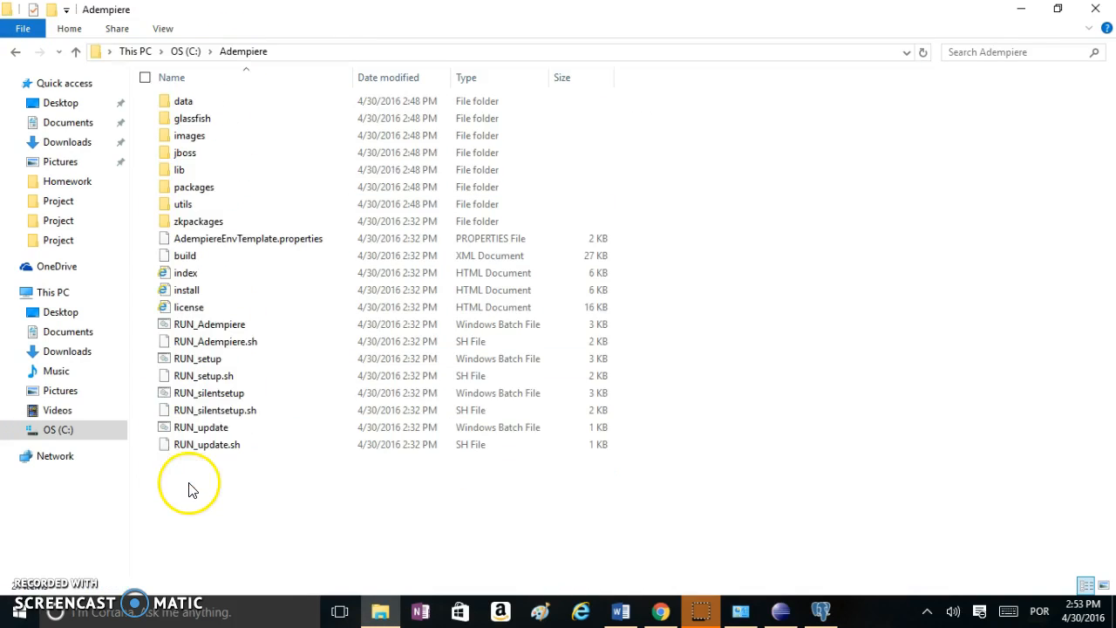
left_click(320, 52)
right_click(320, 52)
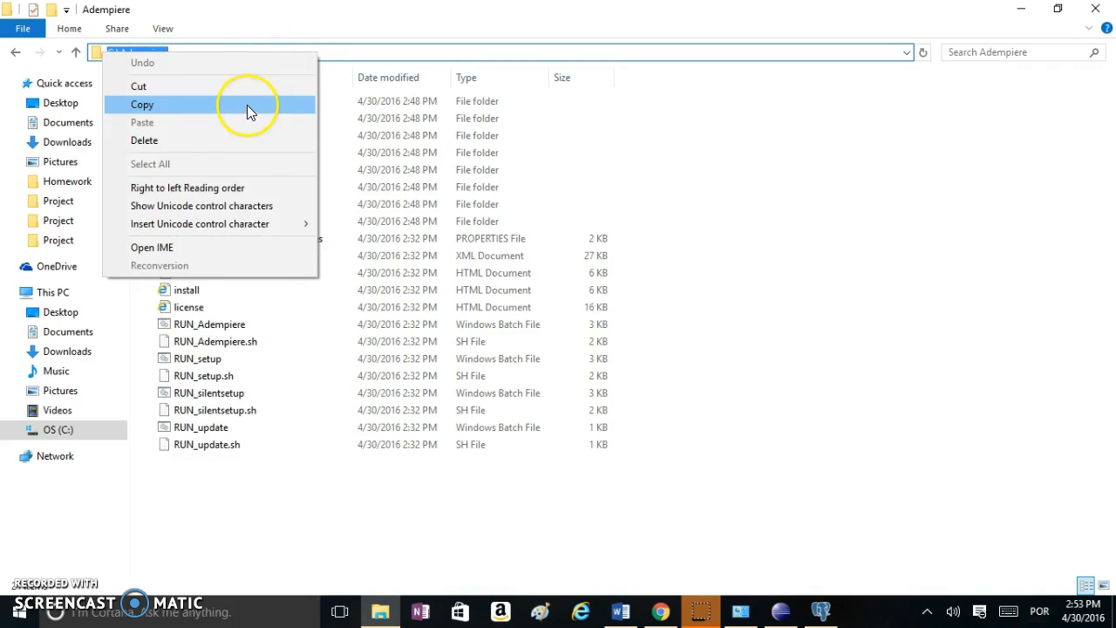
left_click(249, 105)
Open the System properties page for This PC
left_click(59, 297)
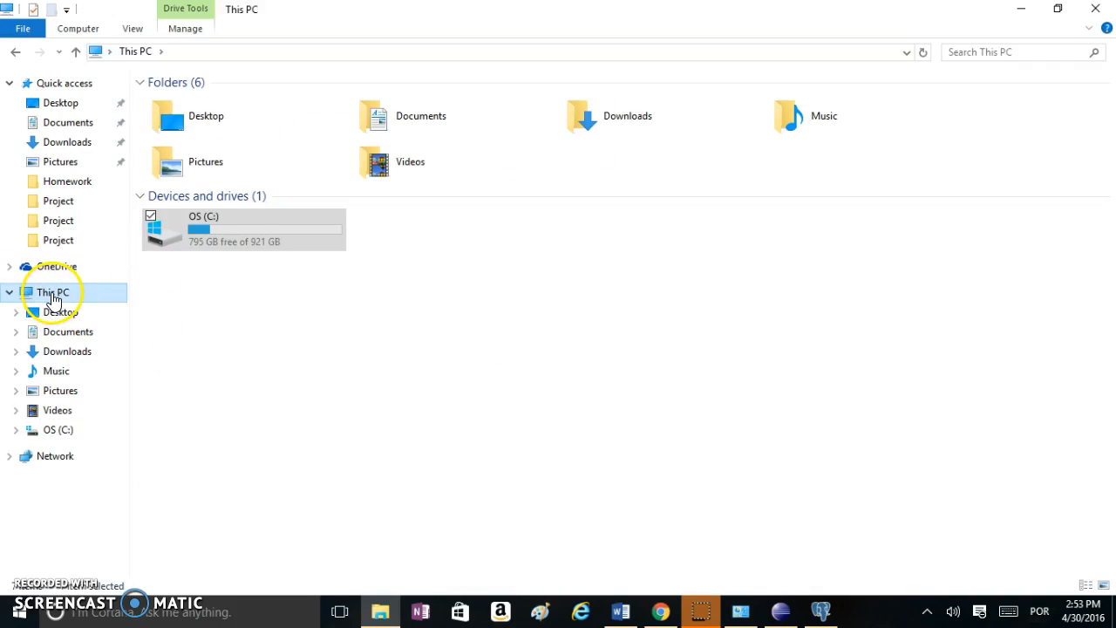
right_click(54, 299)
left_click(72, 555)
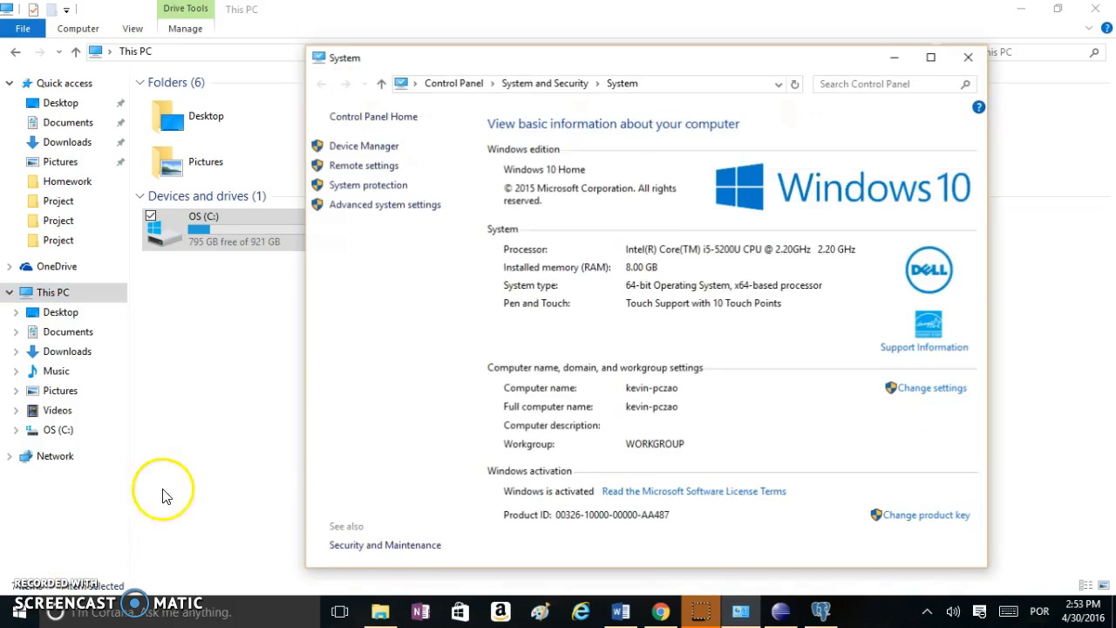
Try adding user variable ADEMPIERE_HOME = C:\Adempiere, then cancel it as a duplicate
left_click(416, 212)
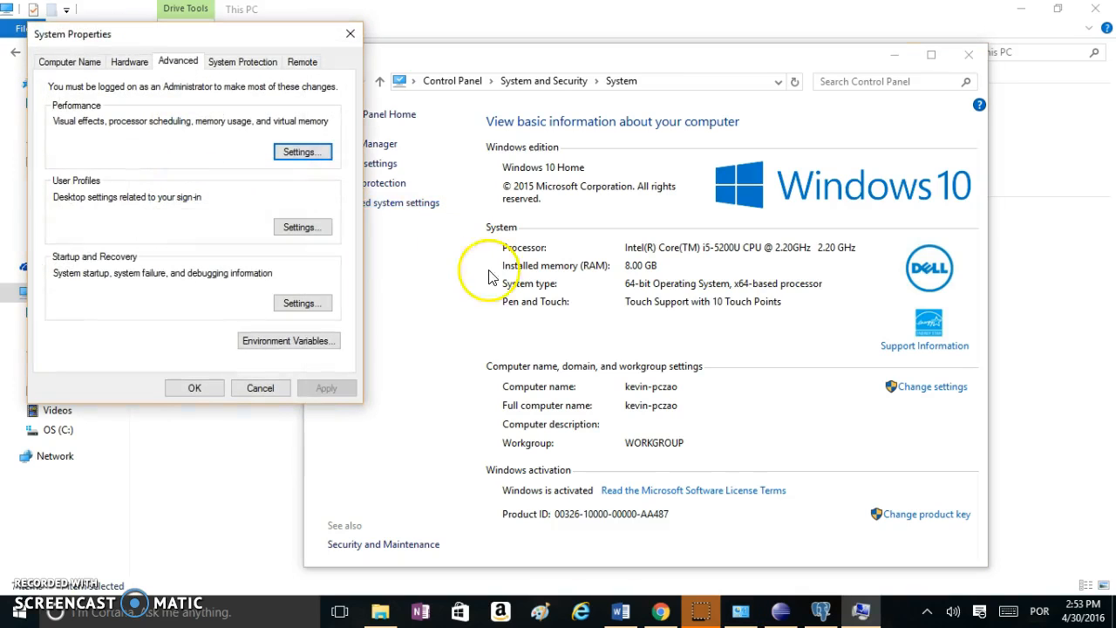
left_click(309, 340)
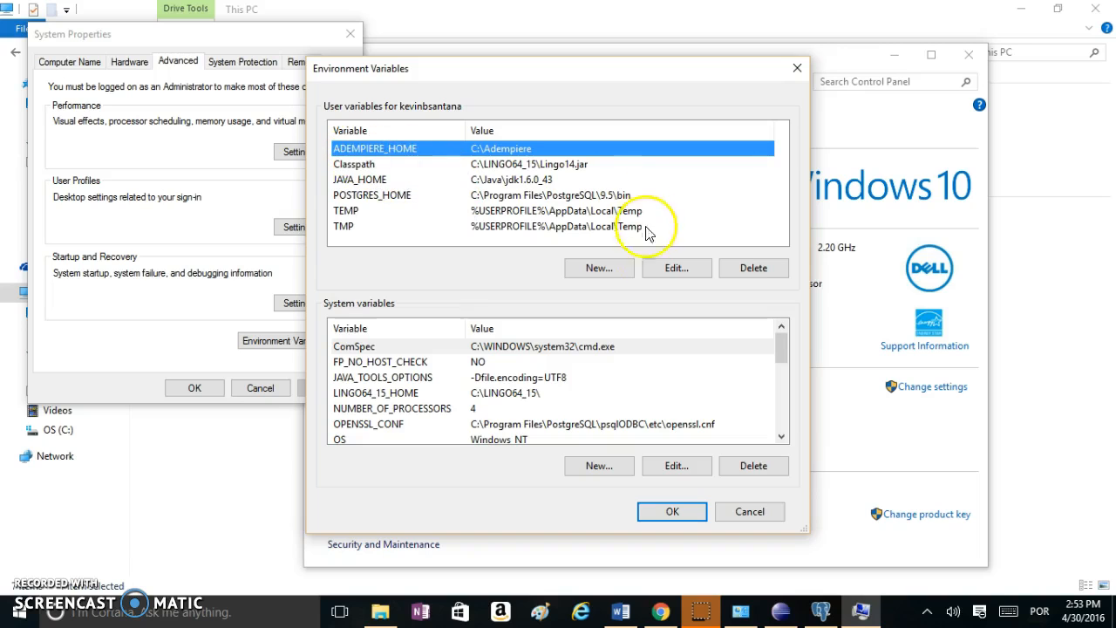
left_click(613, 269)
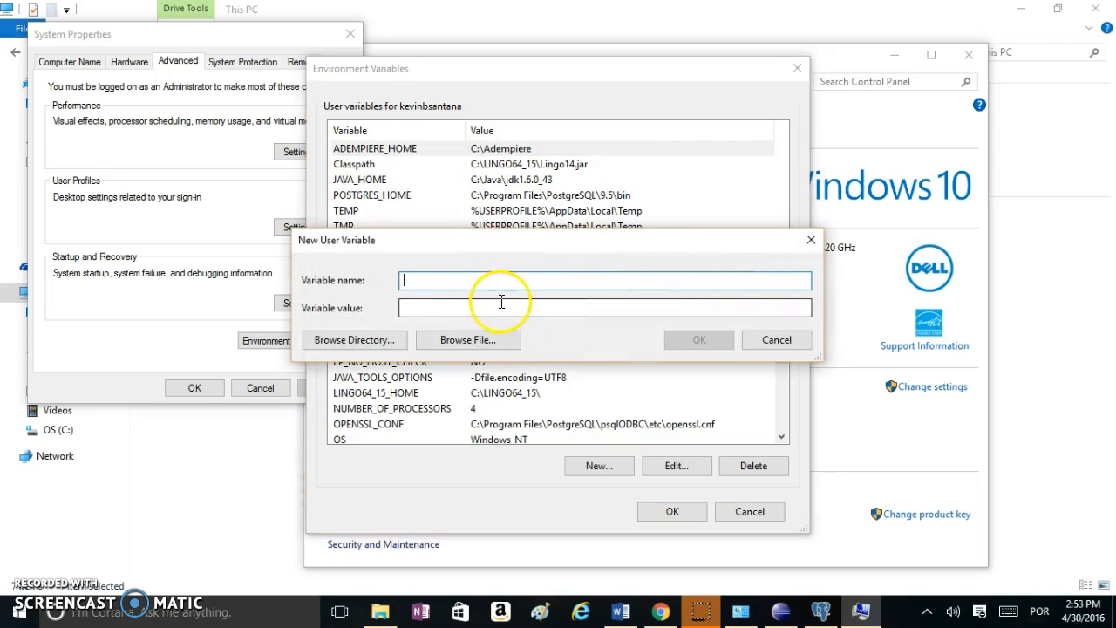
type("ADEMPIERE_HOME")
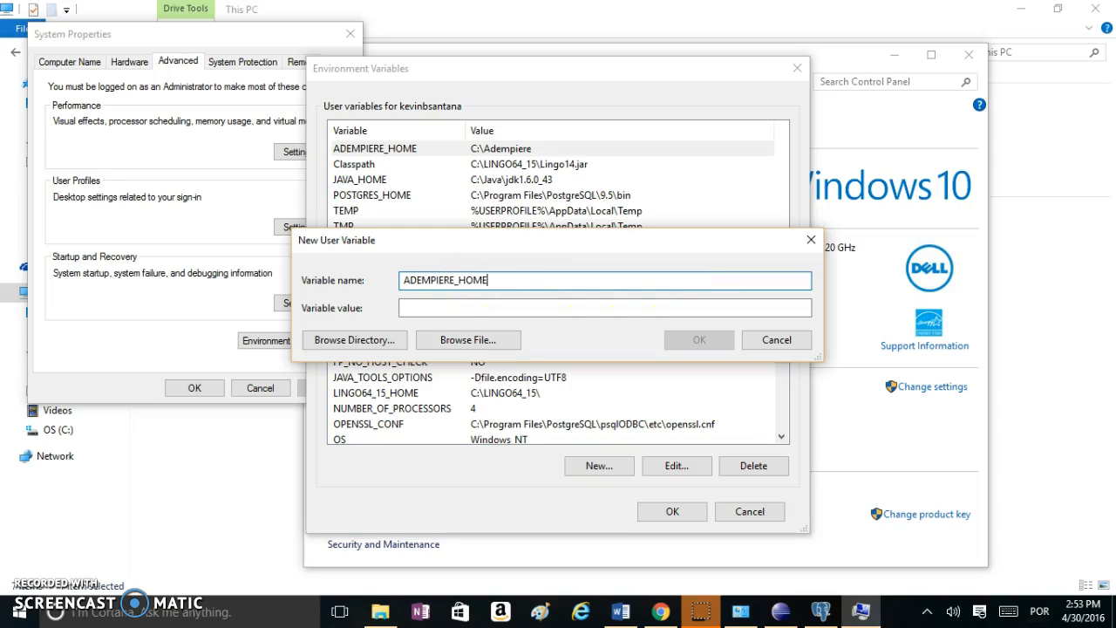
left_click(455, 306)
key("ctrl+v")
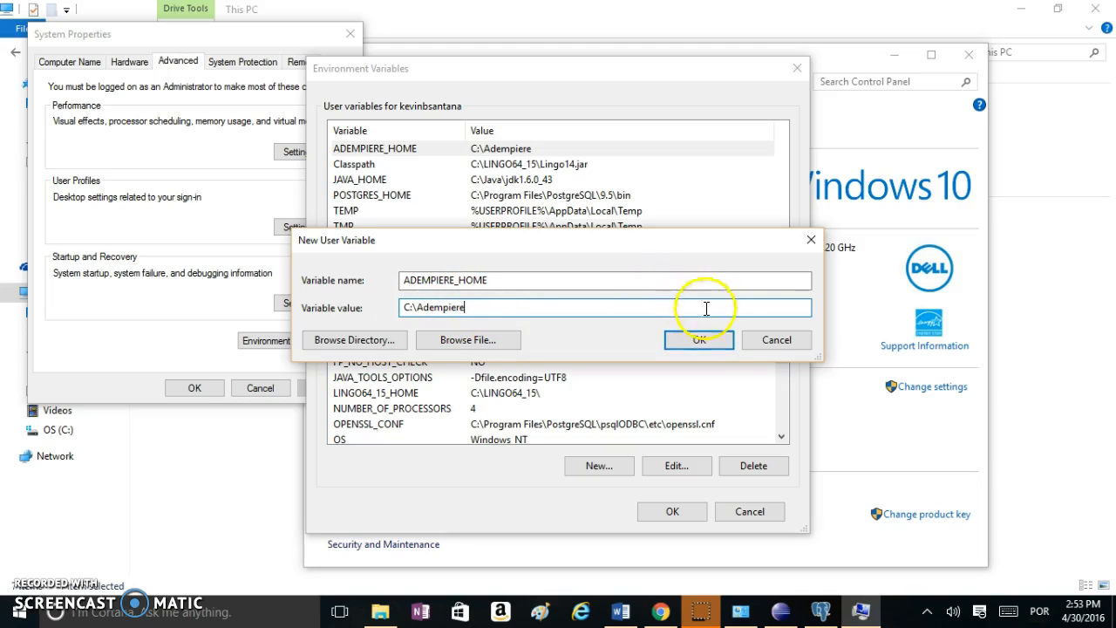
left_click(780, 343)
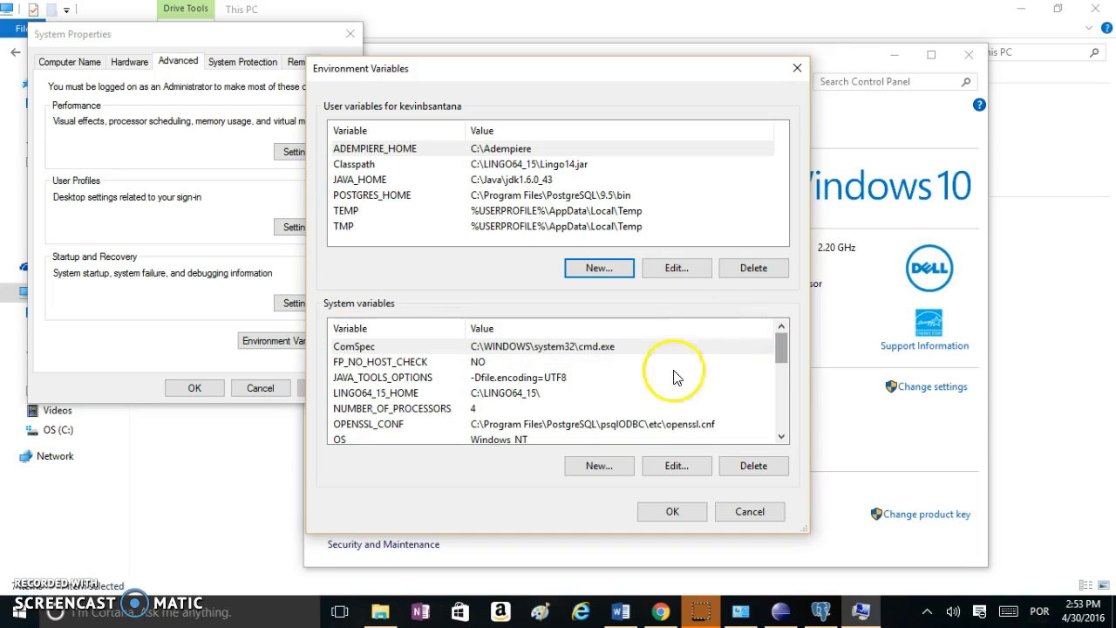
Append ';C:\Adempiere' to the system Path variable and apply the changes
left_click(782, 436)
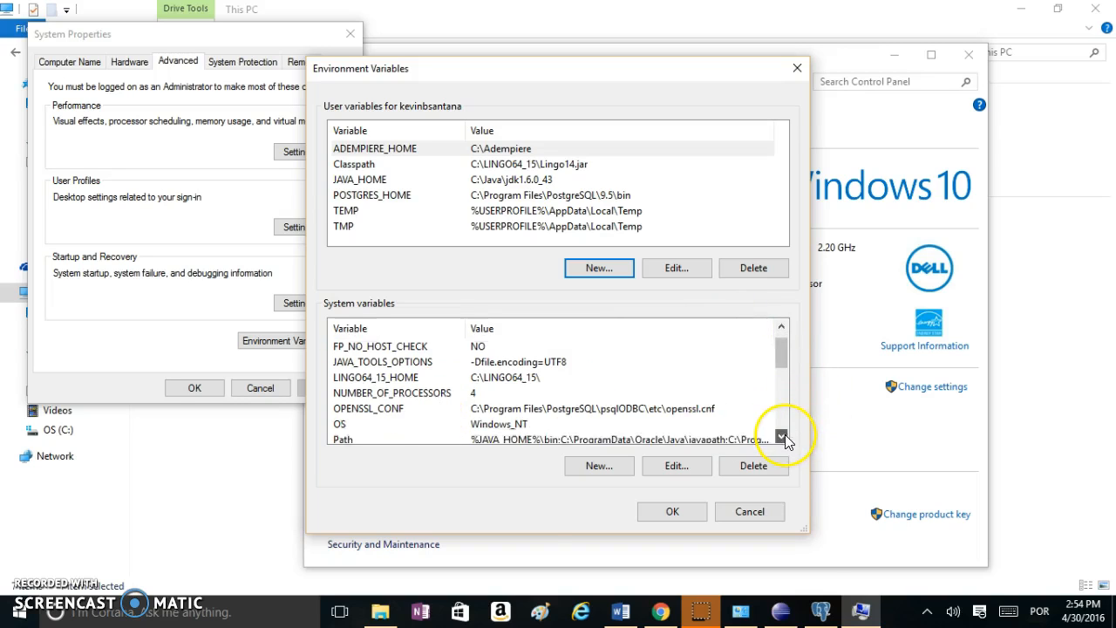
left_click(781, 436)
left_click(352, 425)
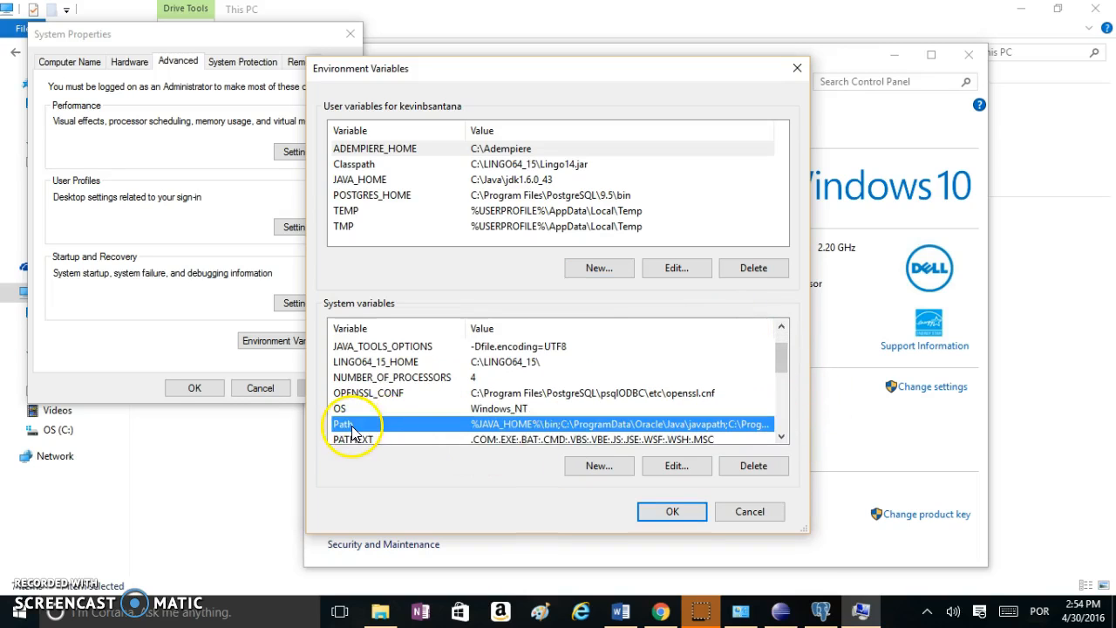
left_click(661, 466)
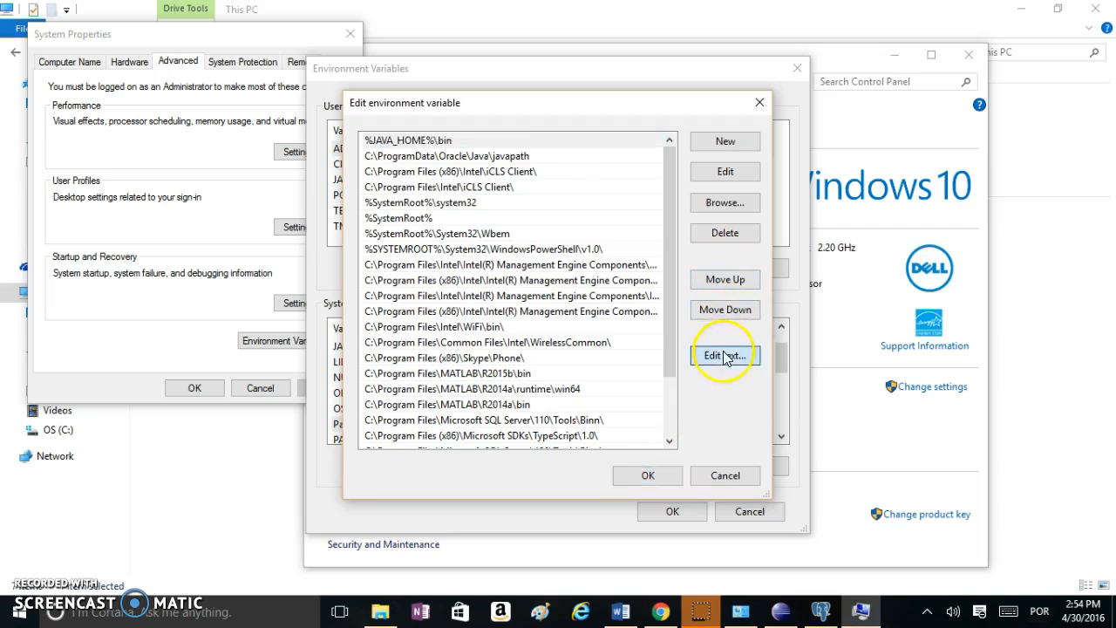
left_click(724, 355)
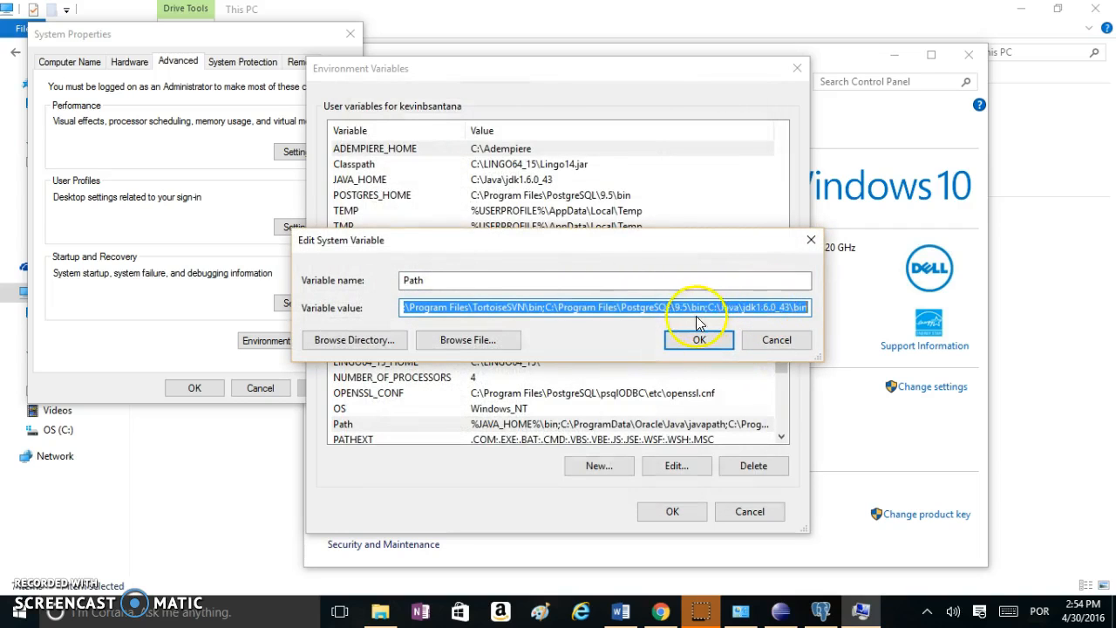
left_click_drag(682, 307, 811, 307)
left_click(812, 307)
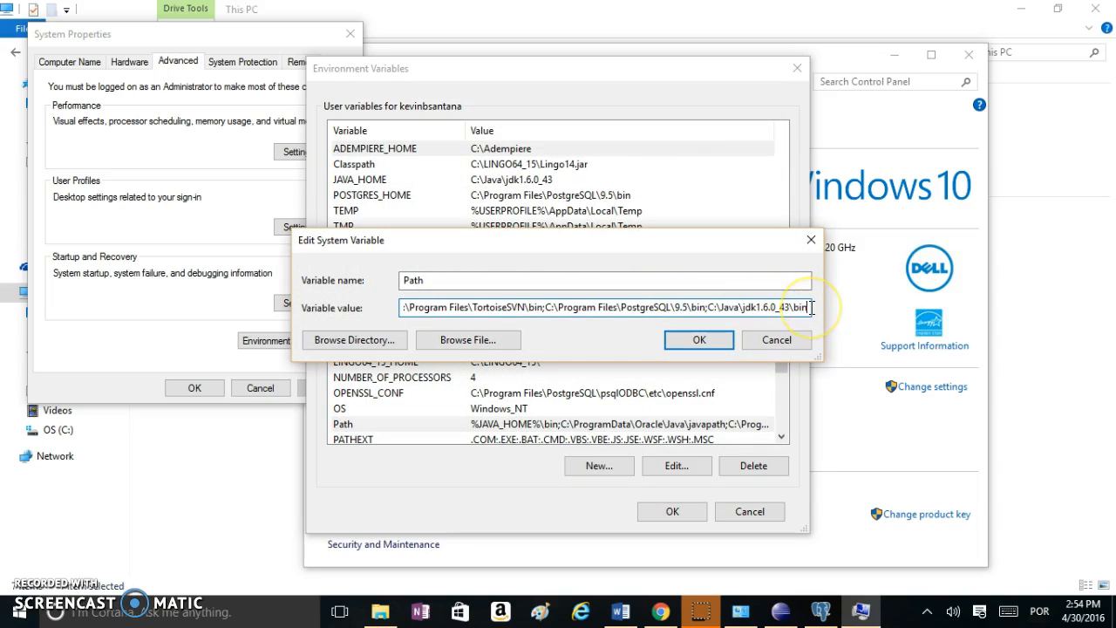
type(";")
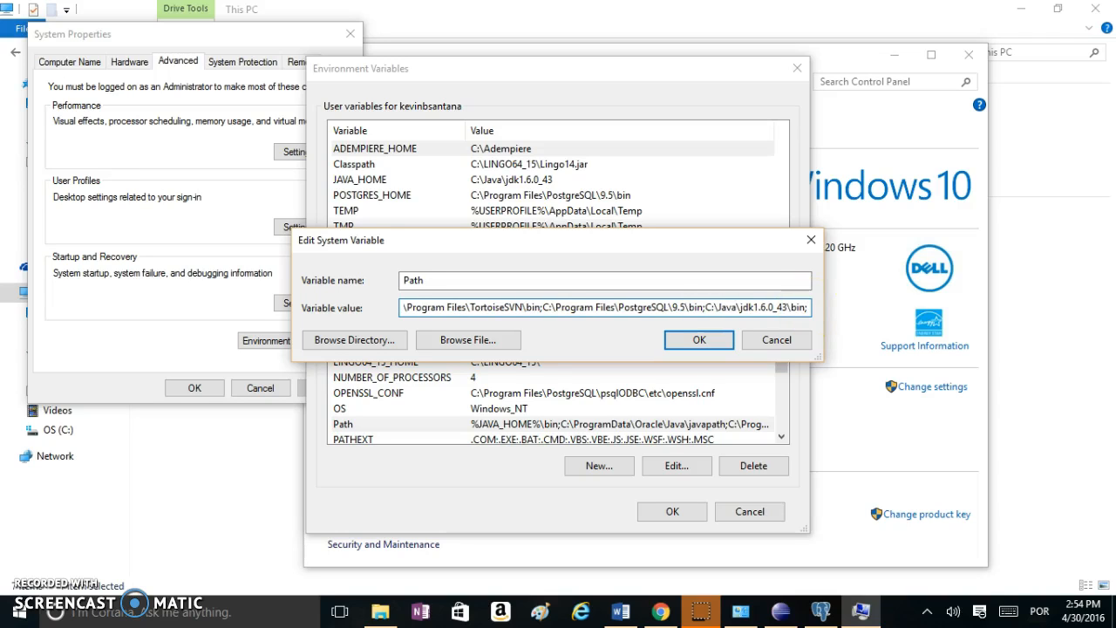
key("ctrl+v")
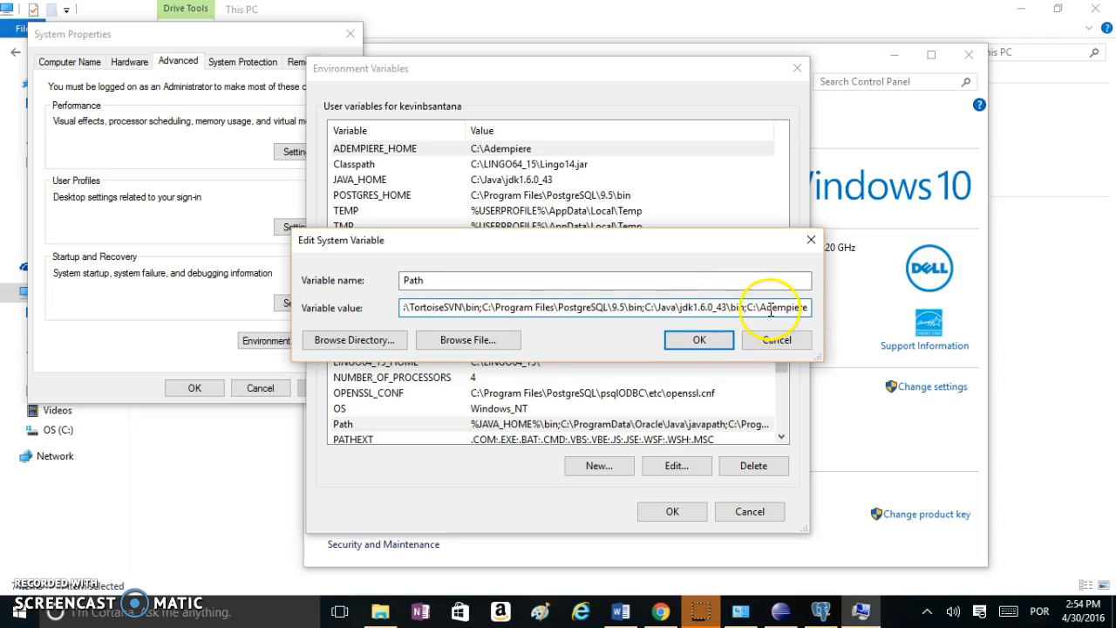
left_click(700, 339)
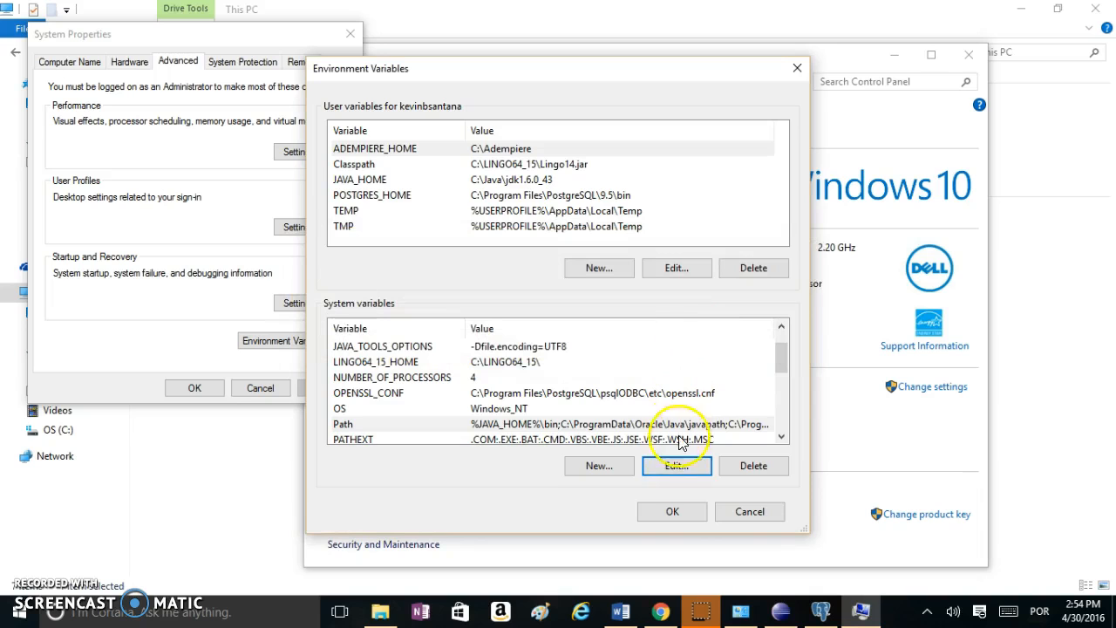
left_click(673, 512)
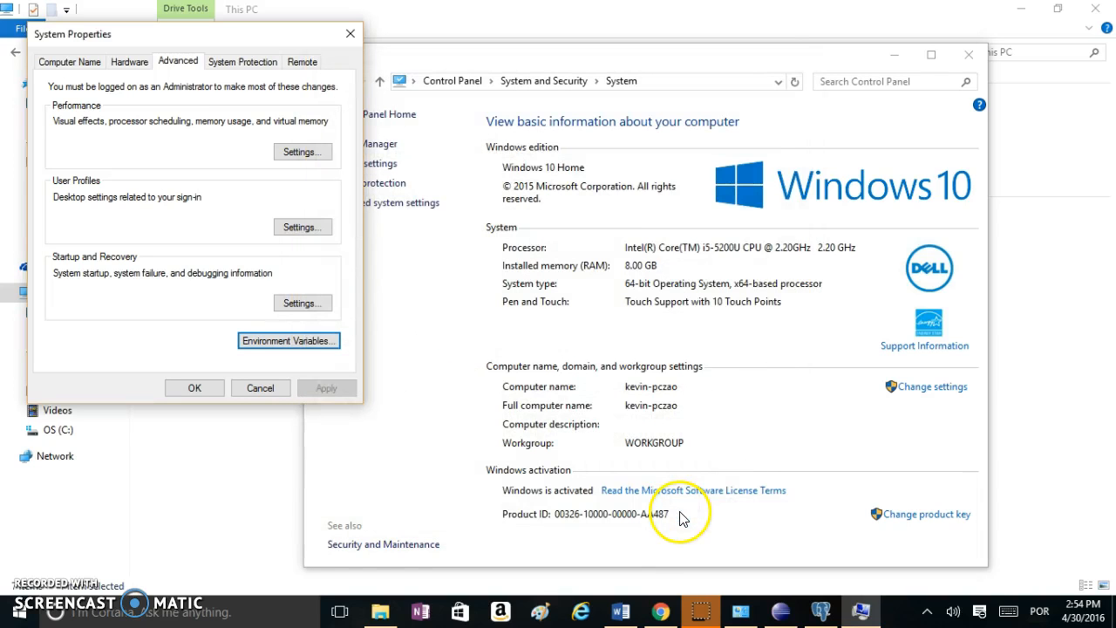
Close the System windows and run RUN_setup from C:\Adempiere
left_click(184, 390)
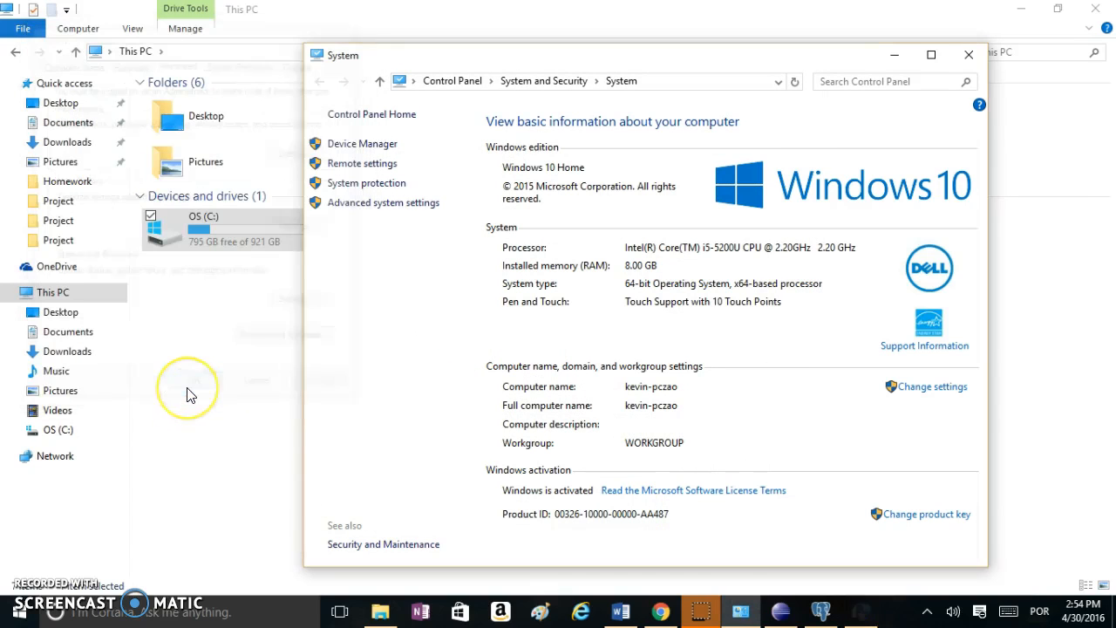
left_click(968, 55)
left_click(57, 429)
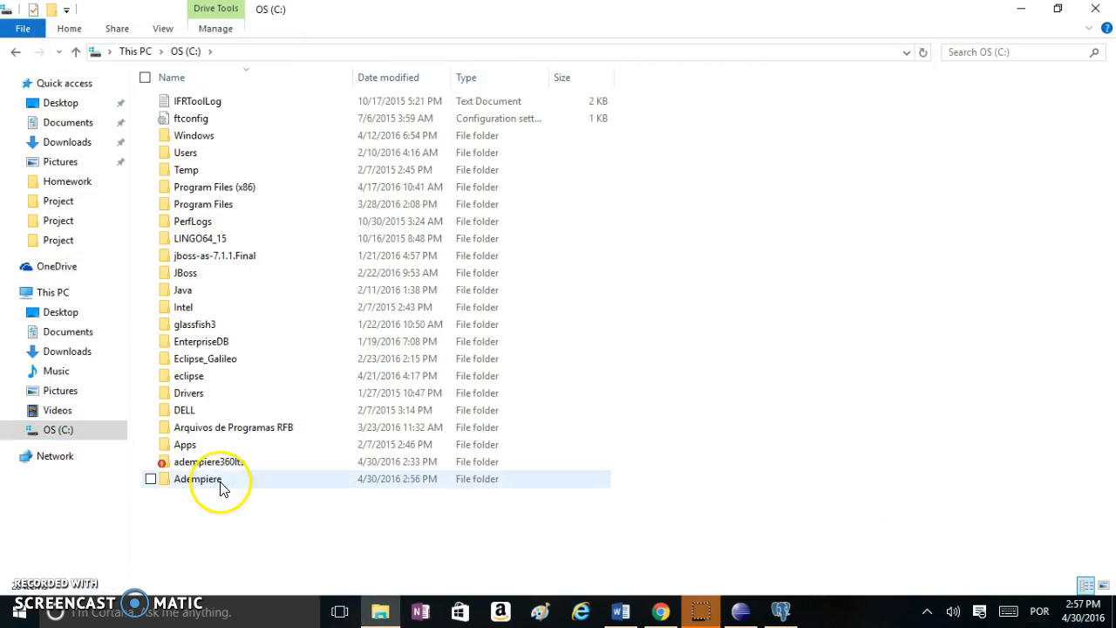
double_click(219, 483)
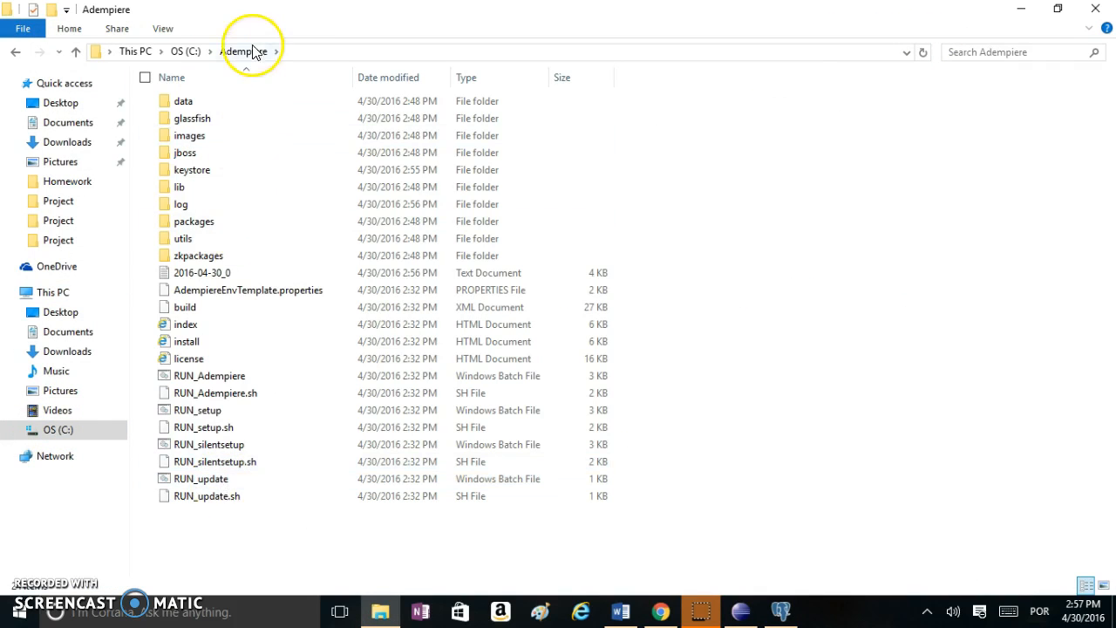
double_click(209, 415)
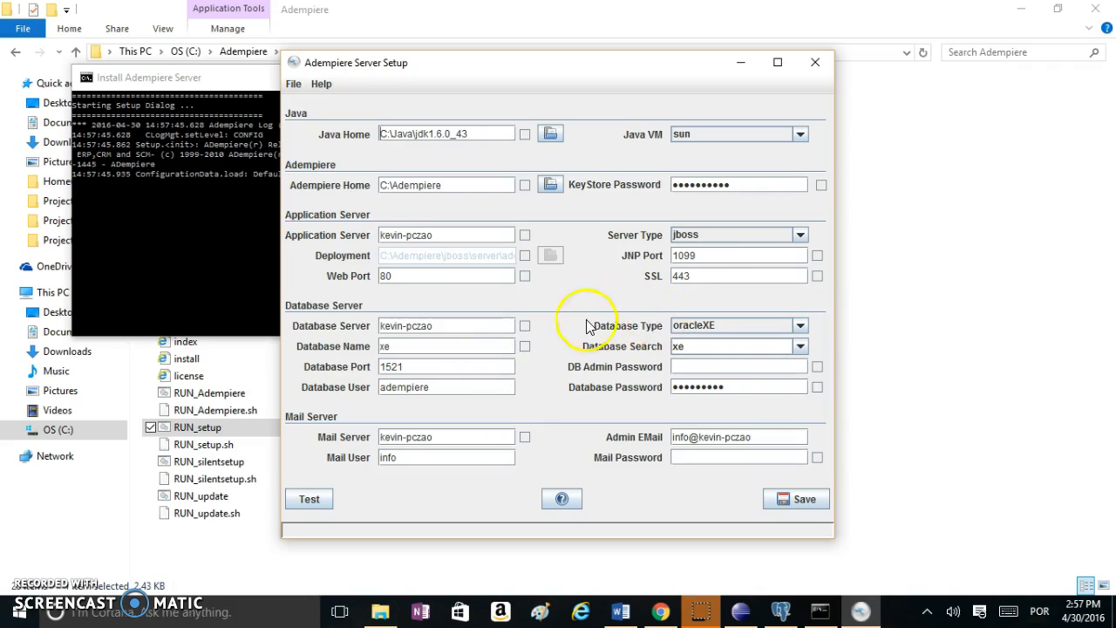
Set the database type to postgresql, server to localhost, name to adempiere, port 5432
left_click(800, 325)
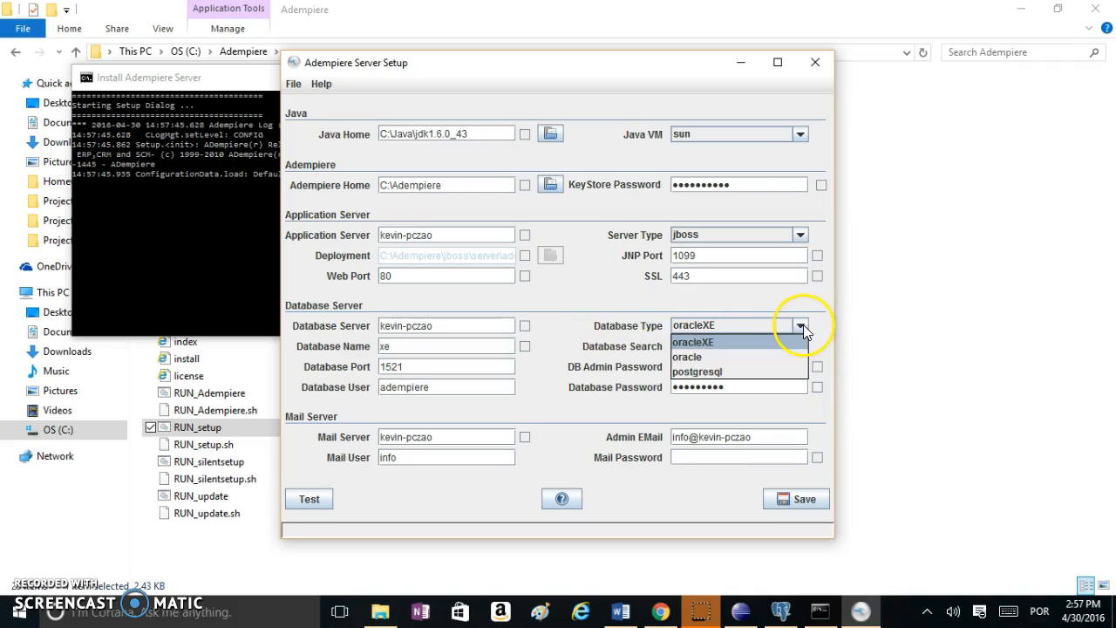
left_click(755, 372)
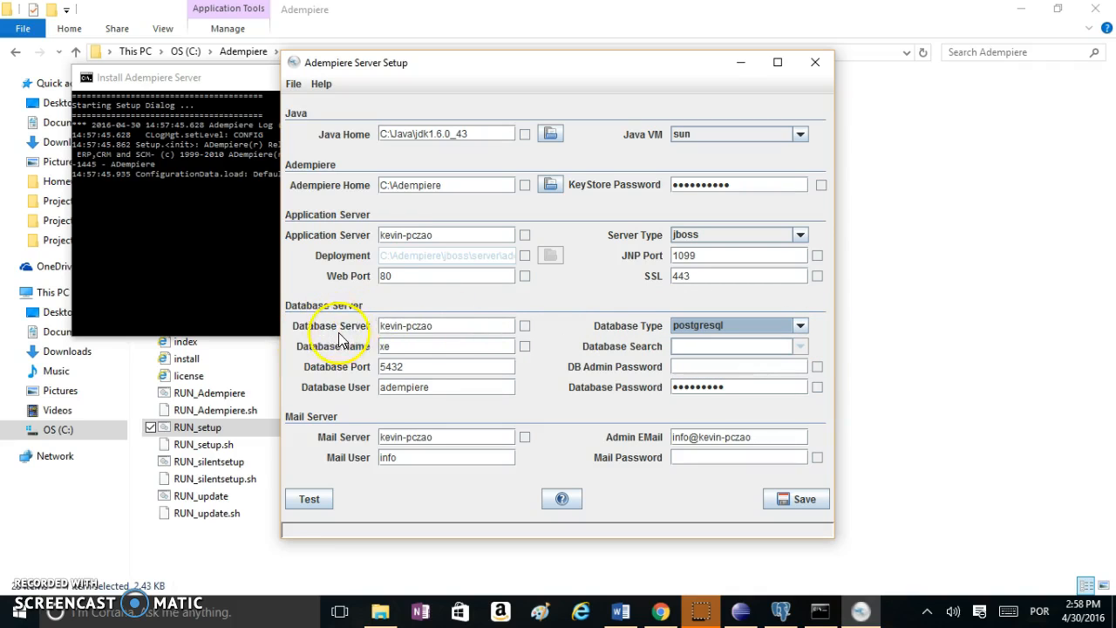
left_click_drag(460, 326, 332, 325)
type("ocalhost")
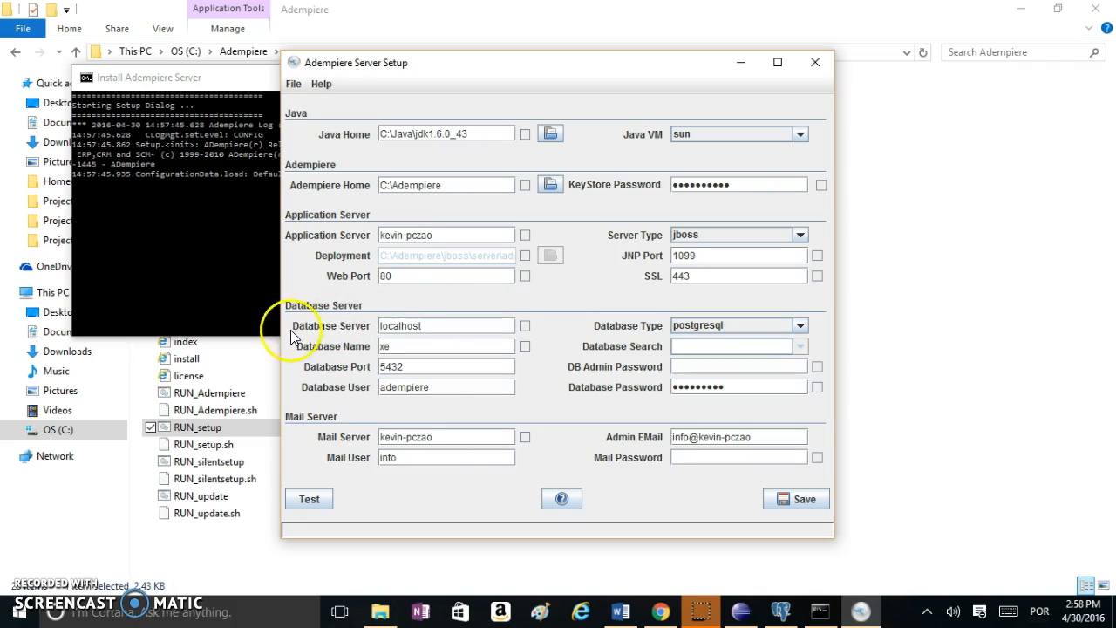
left_click(415, 348)
left_click_drag(414, 349, 370, 346)
type("adaempiere")
left_click(418, 367)
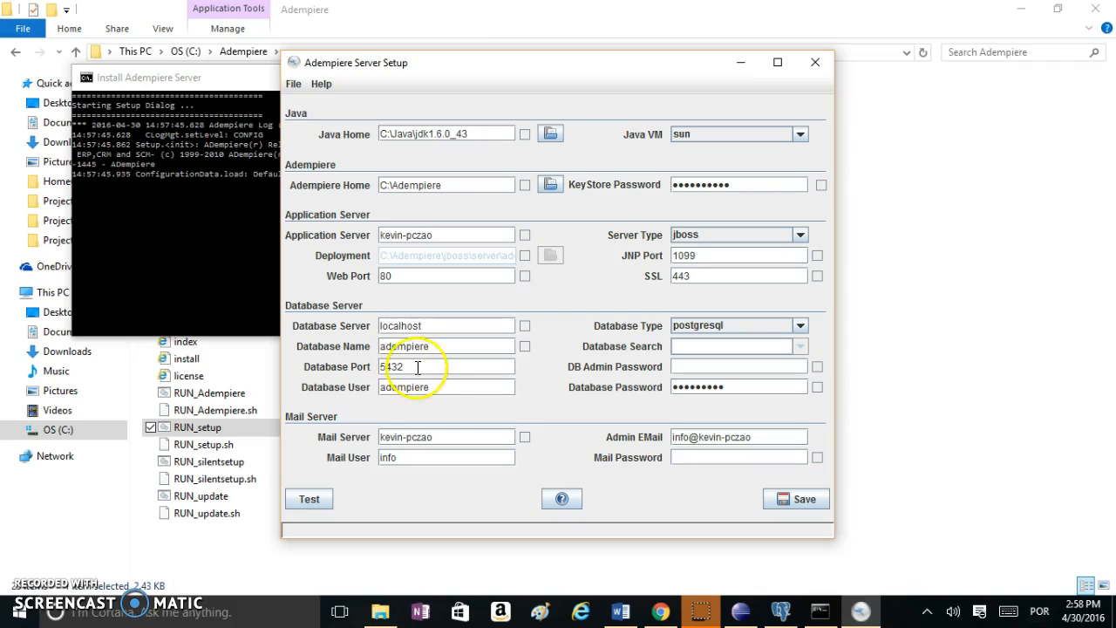
Enter the database admin and user passwords and run the configuration test
left_click(676, 365)
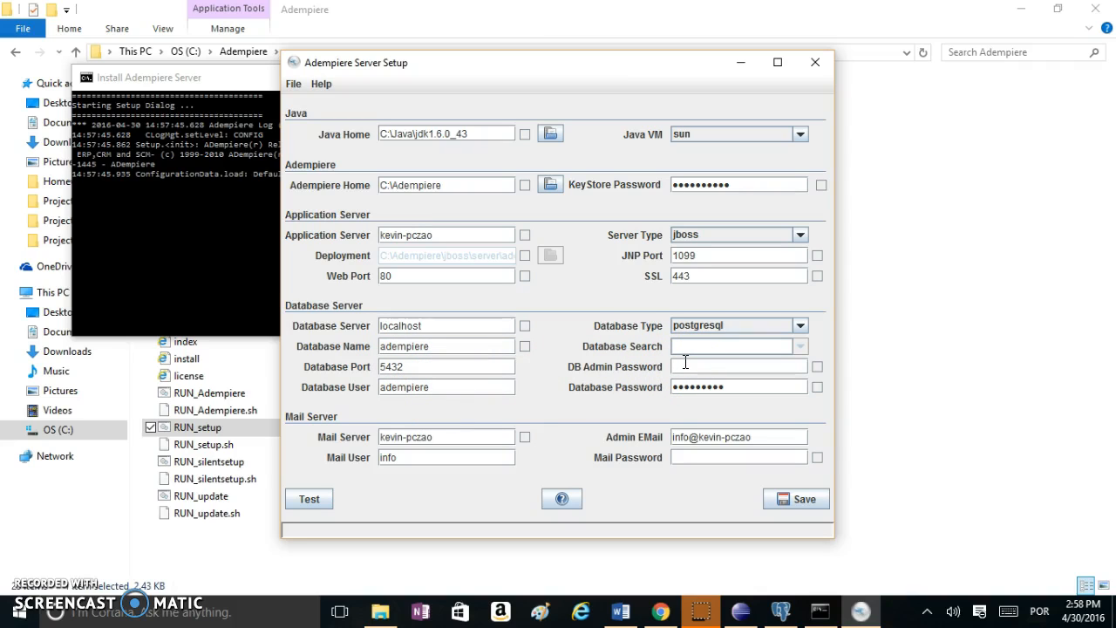
type("postgres")
left_click_drag(747, 386, 670, 387)
type("adempiere")
left_click(310, 499)
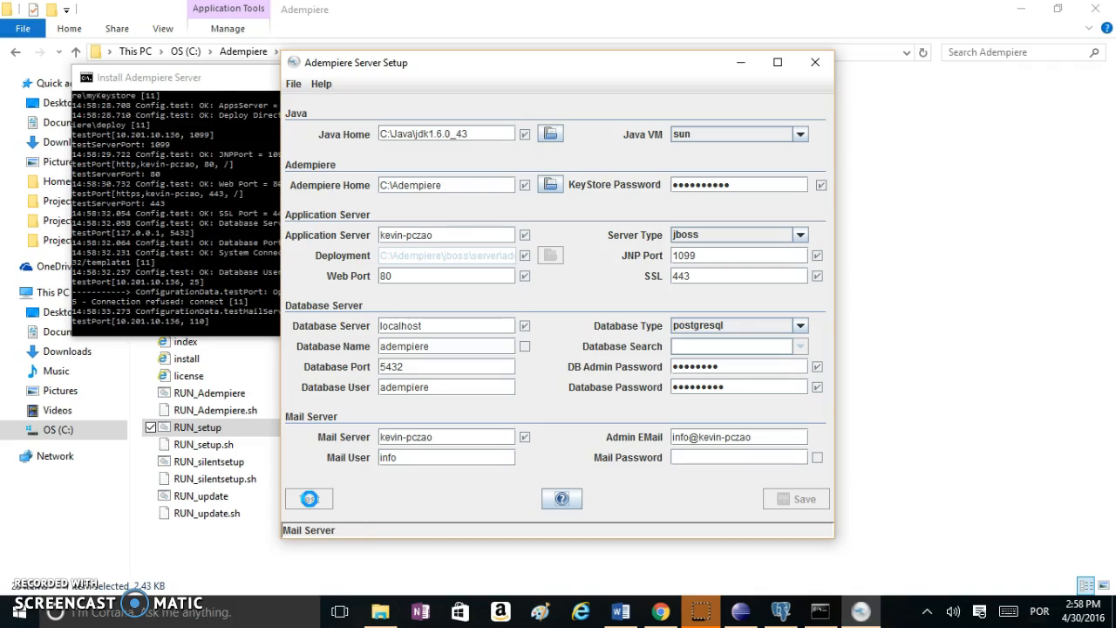
left_click(820, 504)
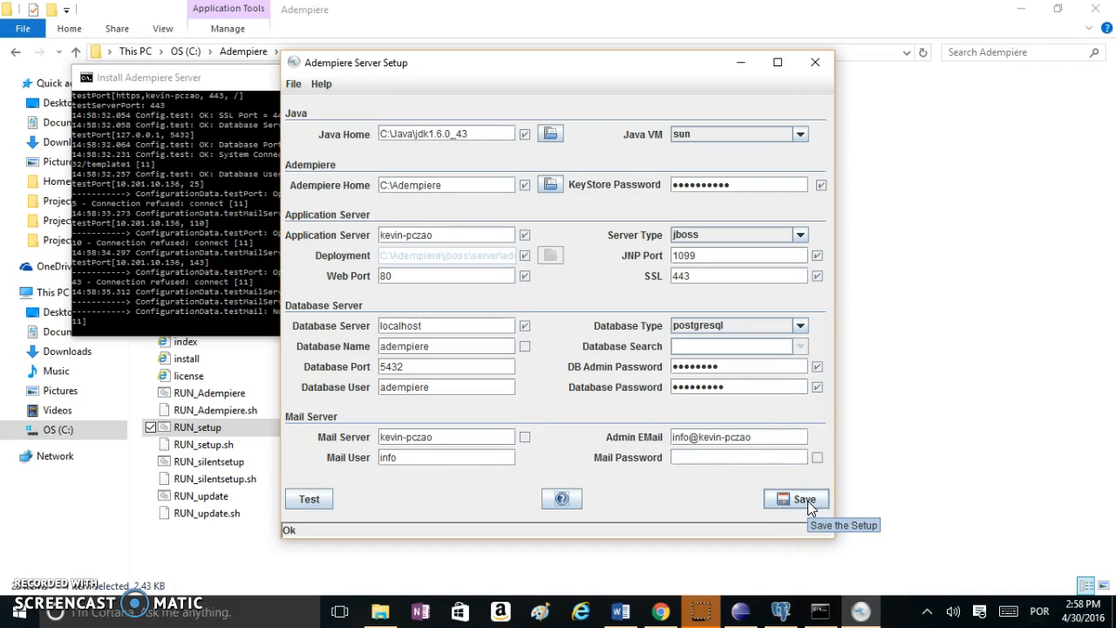
Save the server setup, accept the ADempiere licence, and acknowledge the environment-saved message
left_click(807, 501)
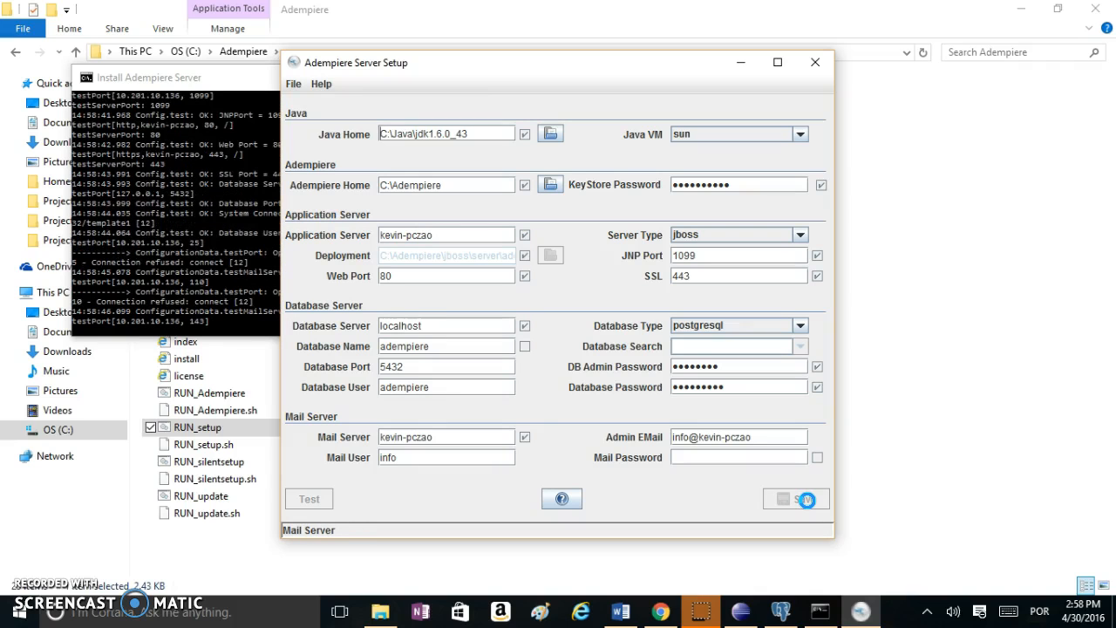
left_click(807, 500)
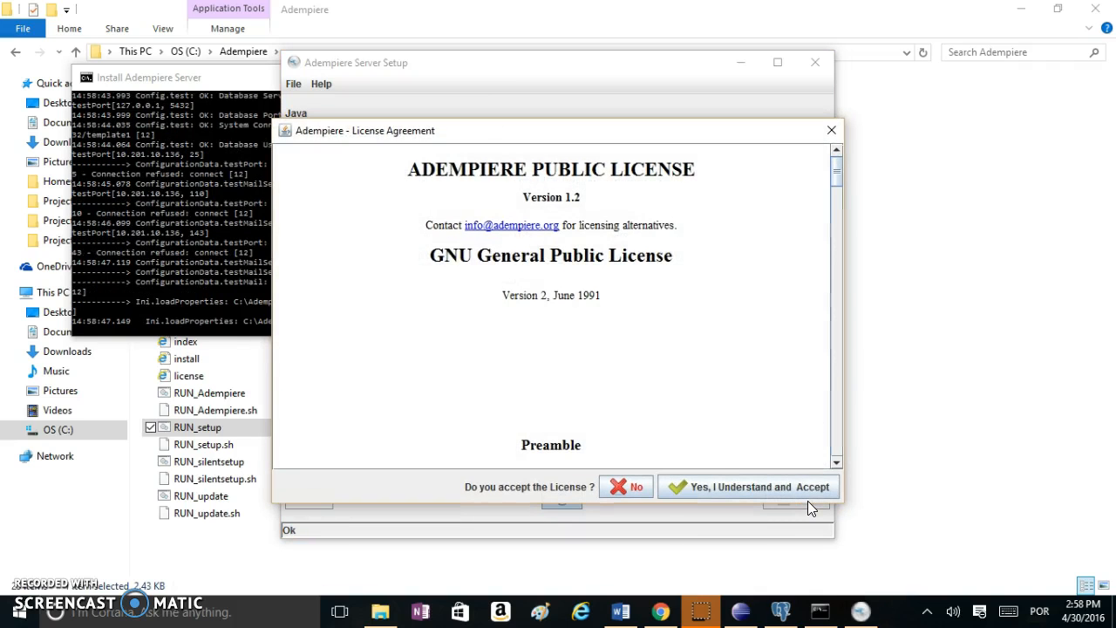
left_click(725, 490)
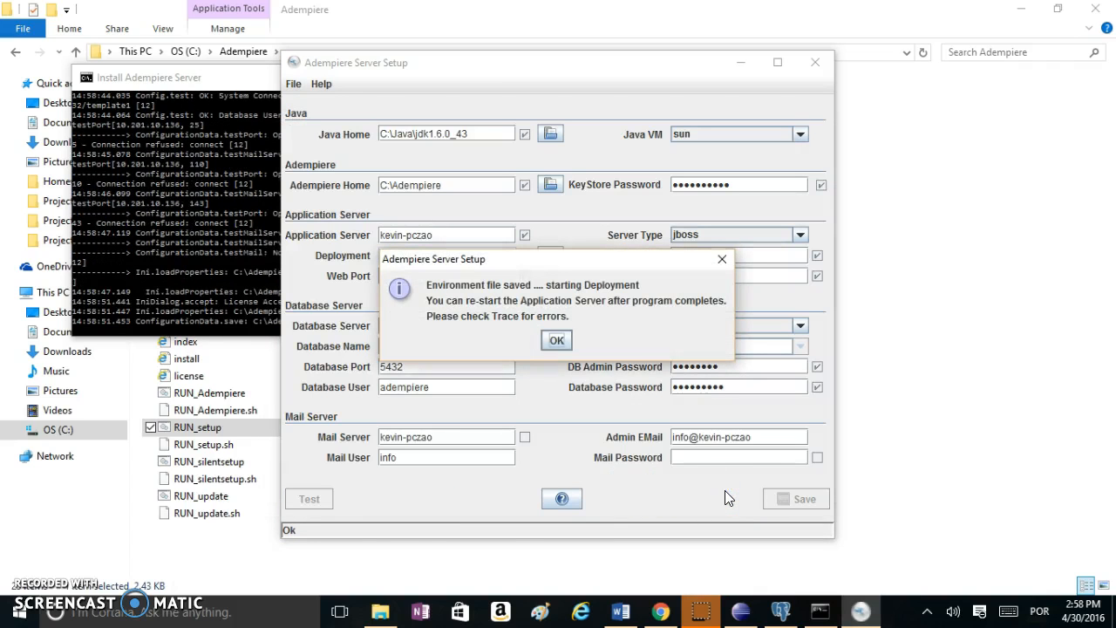
left_click(558, 340)
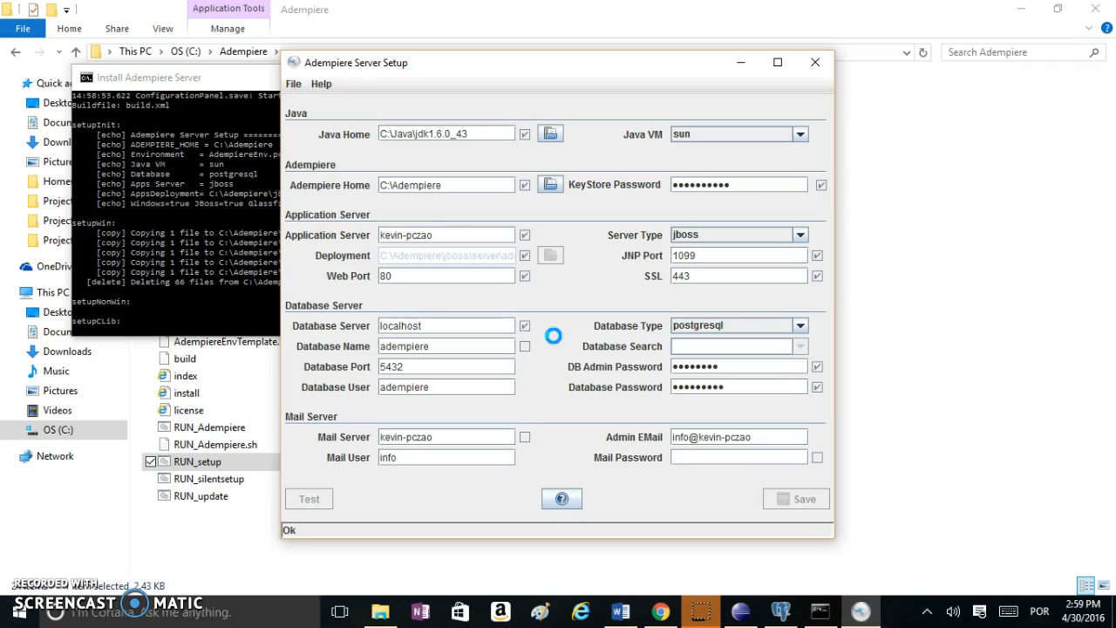
left_click(125, 478)
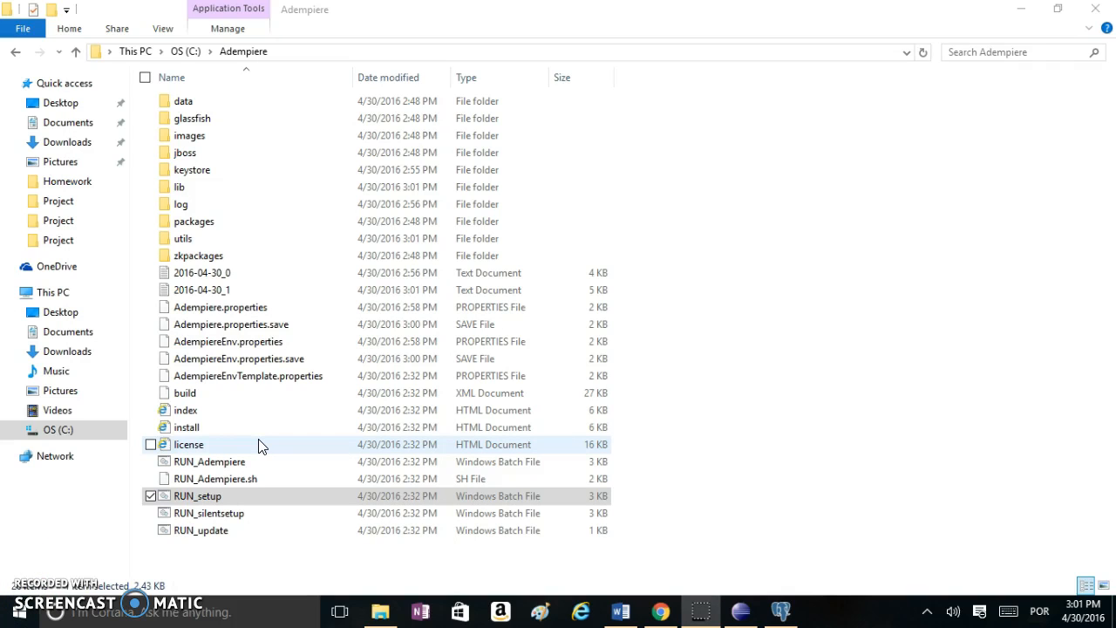
Run RUN_ImportAdempiere from C:\Adempiere\utils to import the database, then return to Adempiere
double_click(206, 242)
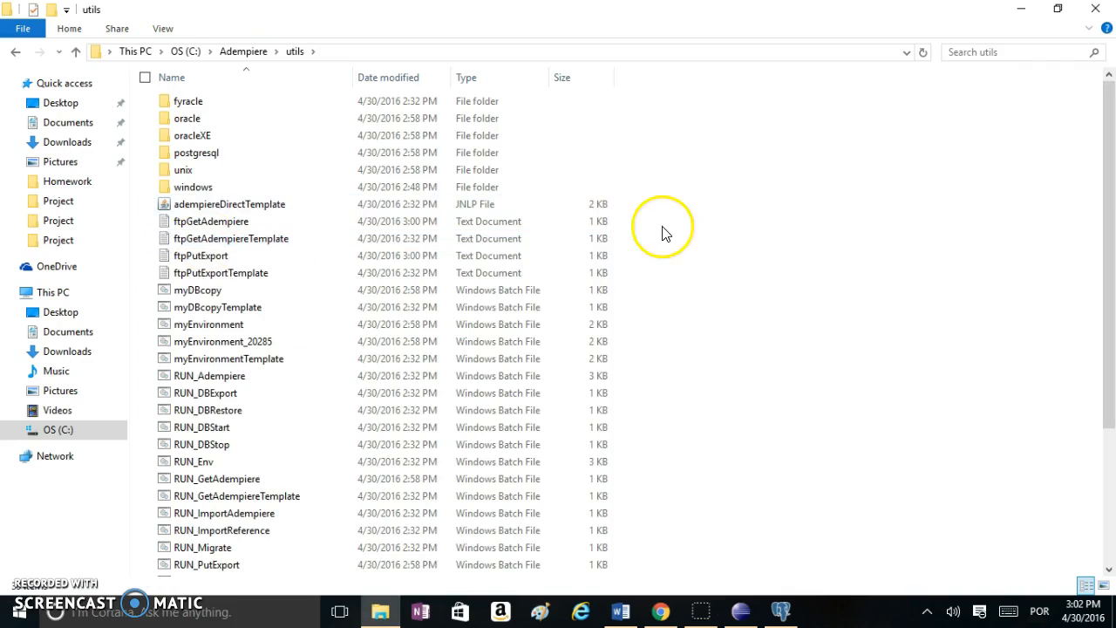
double_click(250, 515)
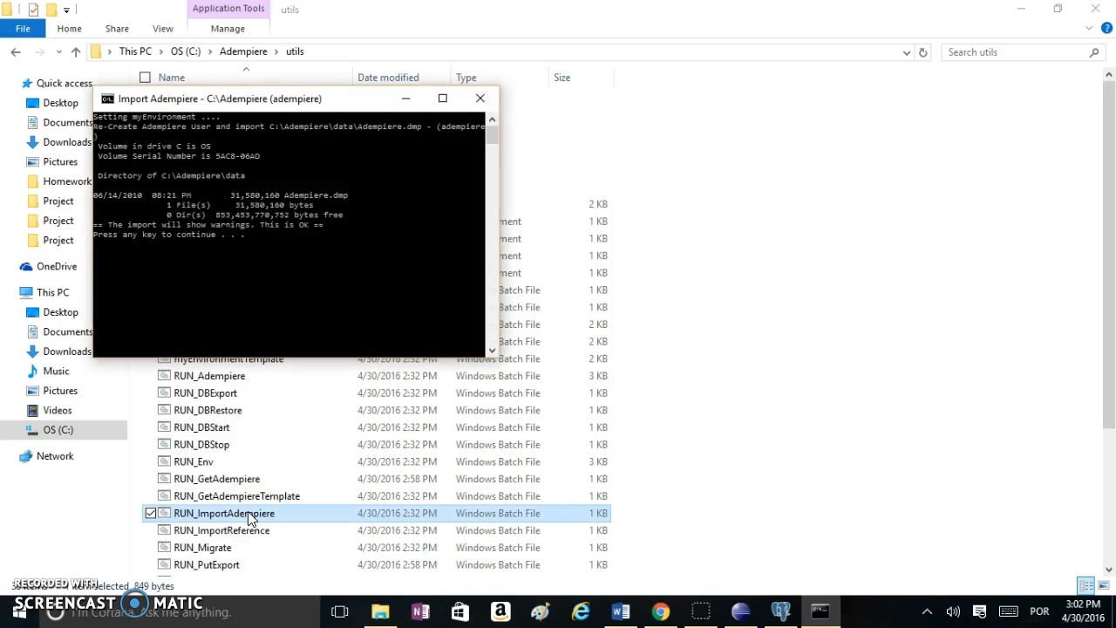
left_click(272, 252)
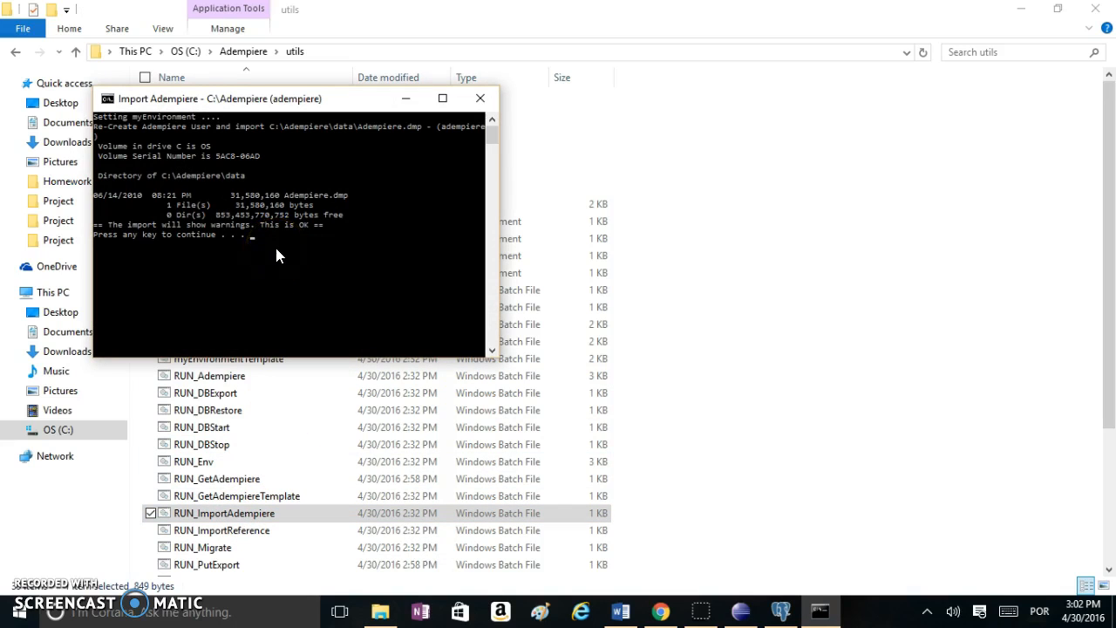
key("Return")
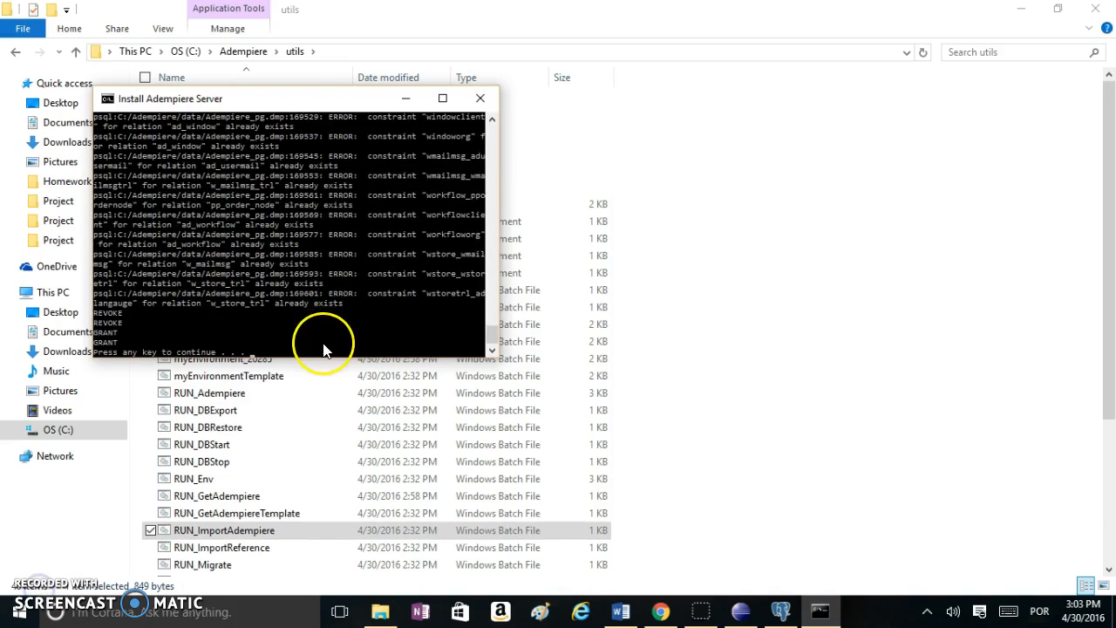
key("Return")
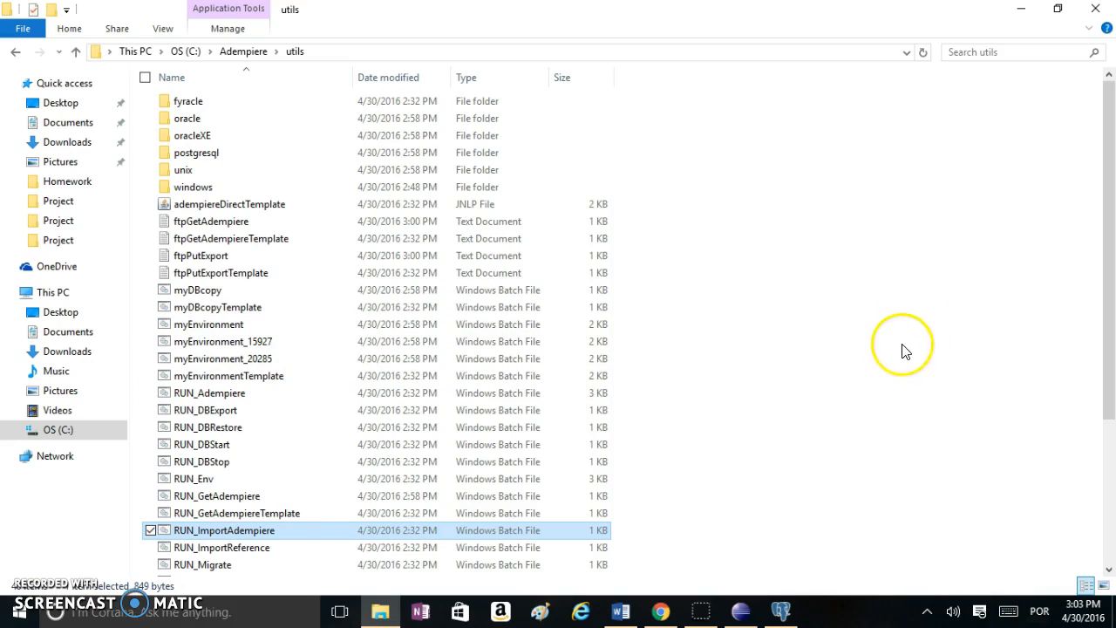
left_click(249, 52)
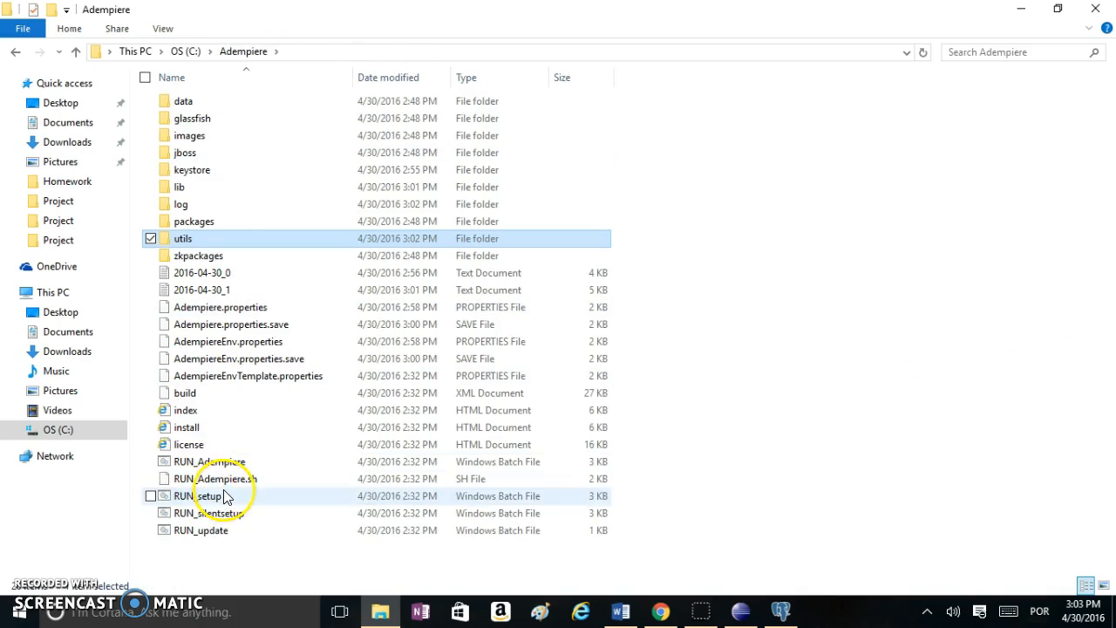
Launch the ADempiere client with RUN_Adempiere and enter the administrator password
double_click(240, 462)
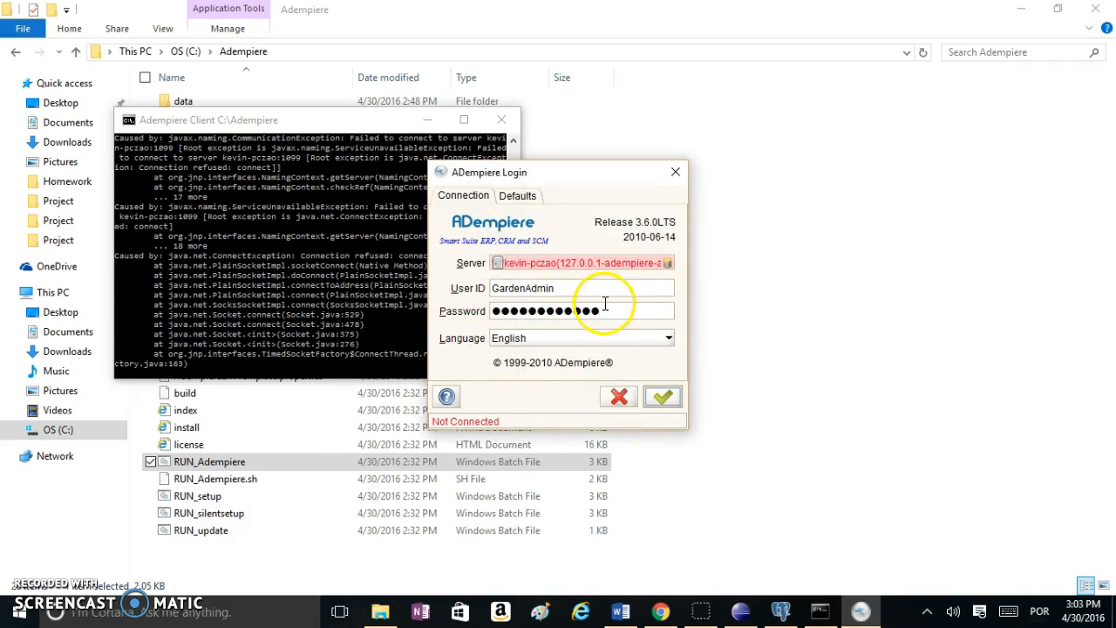
type("●●●●")
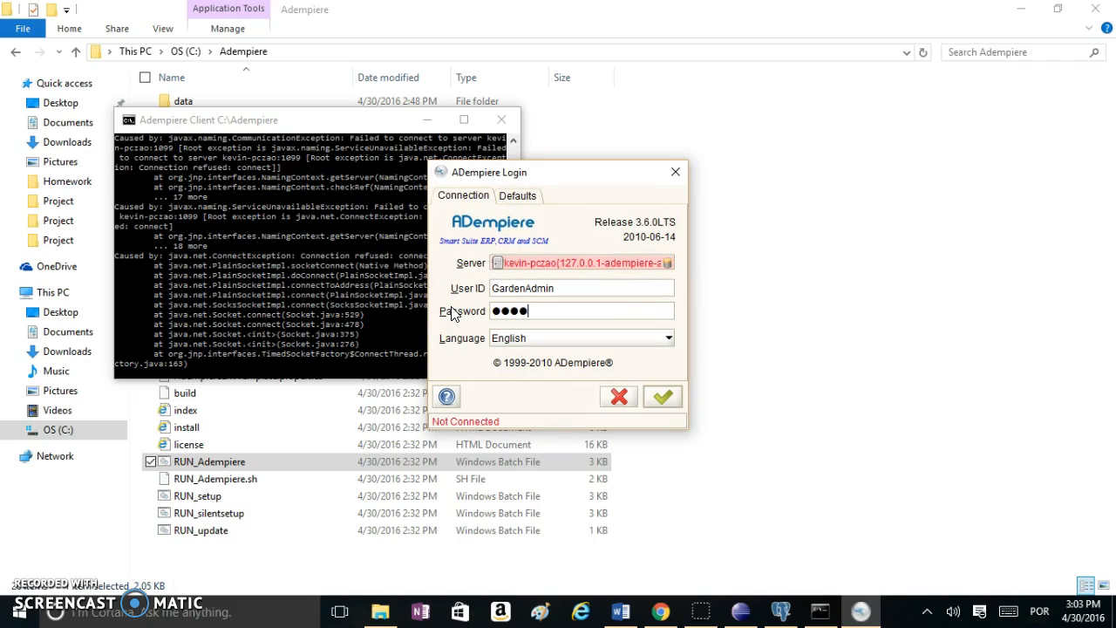
type("●●●")
key("BackSpace")
key("BackSpace")
key("BackSpace")
key("BackSpace")
key("BackSpace")
key("BackSpace")
key("BackSpace")
type("●●●●●●●●●●●●")
key("BackSpace")
key("BackSpace")
left_click(664, 396)
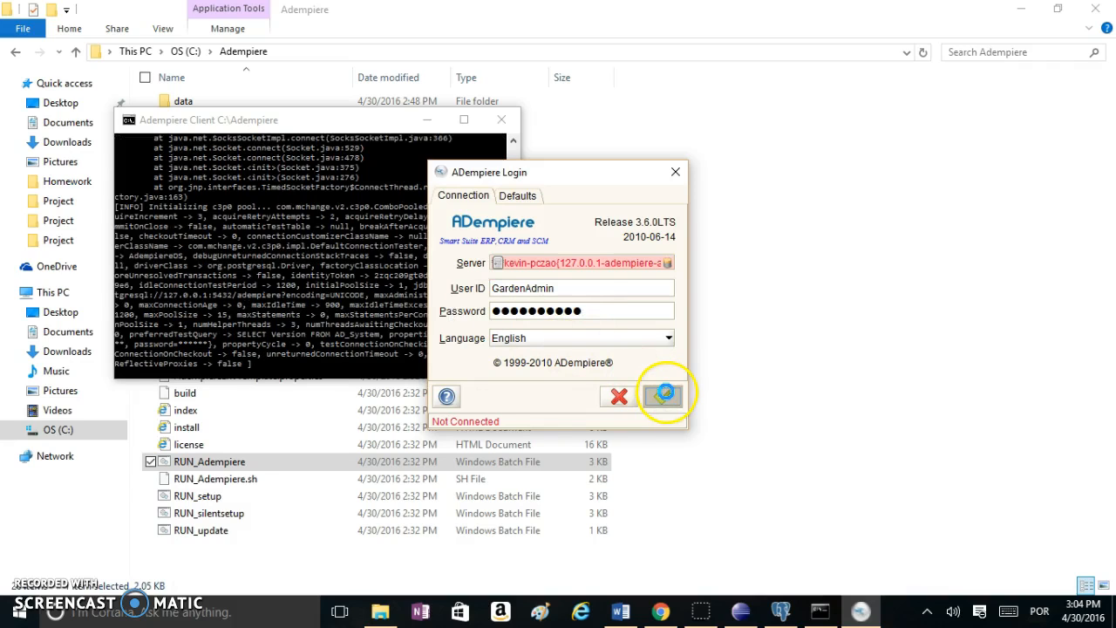
Log in as GardenWorld Admin for the Fertilizer organization and show the main menu tree
type("●●")
left_click(663, 397)
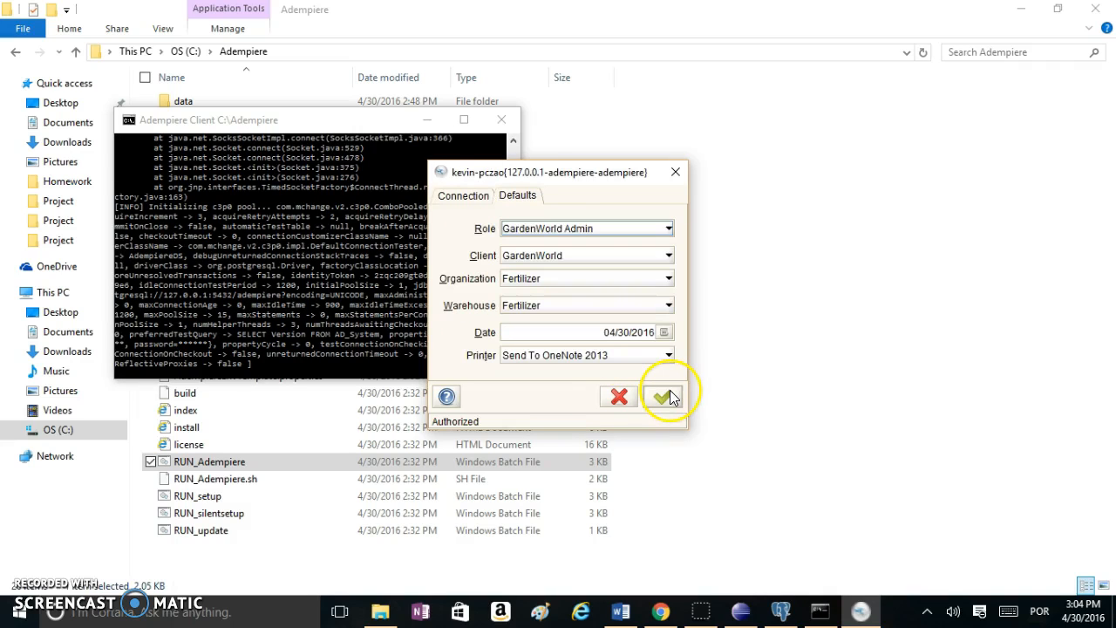
left_click(668, 397)
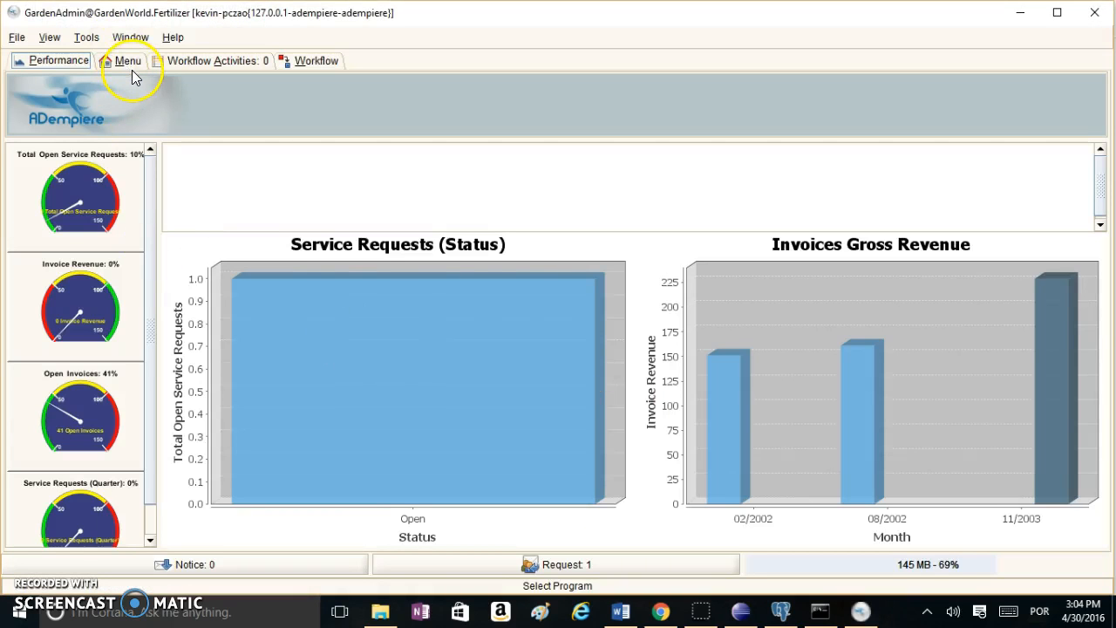
left_click(126, 62)
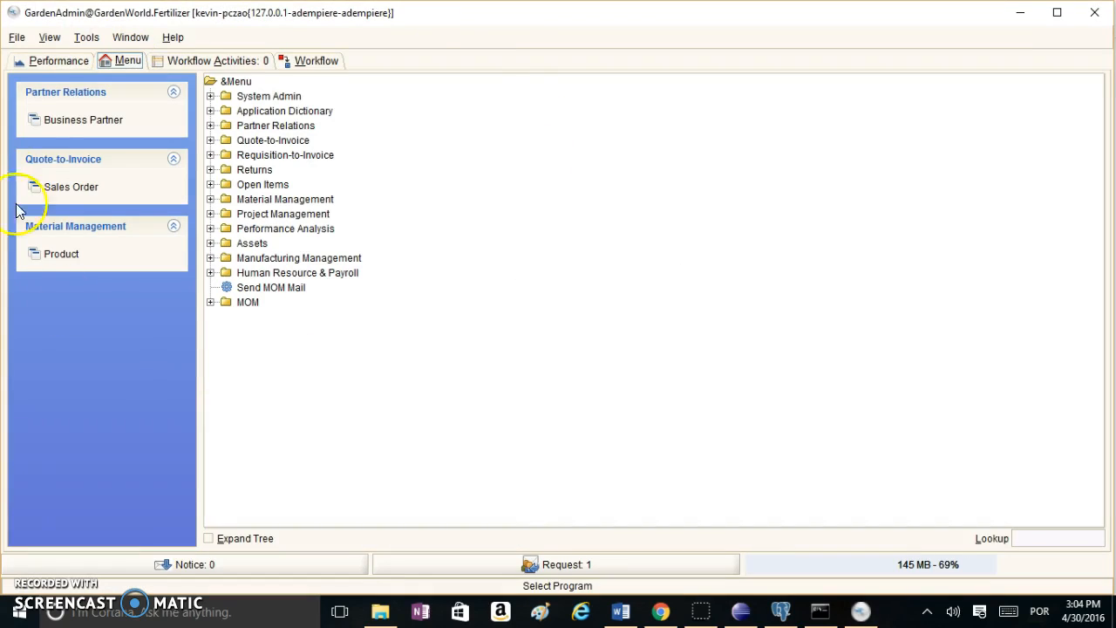